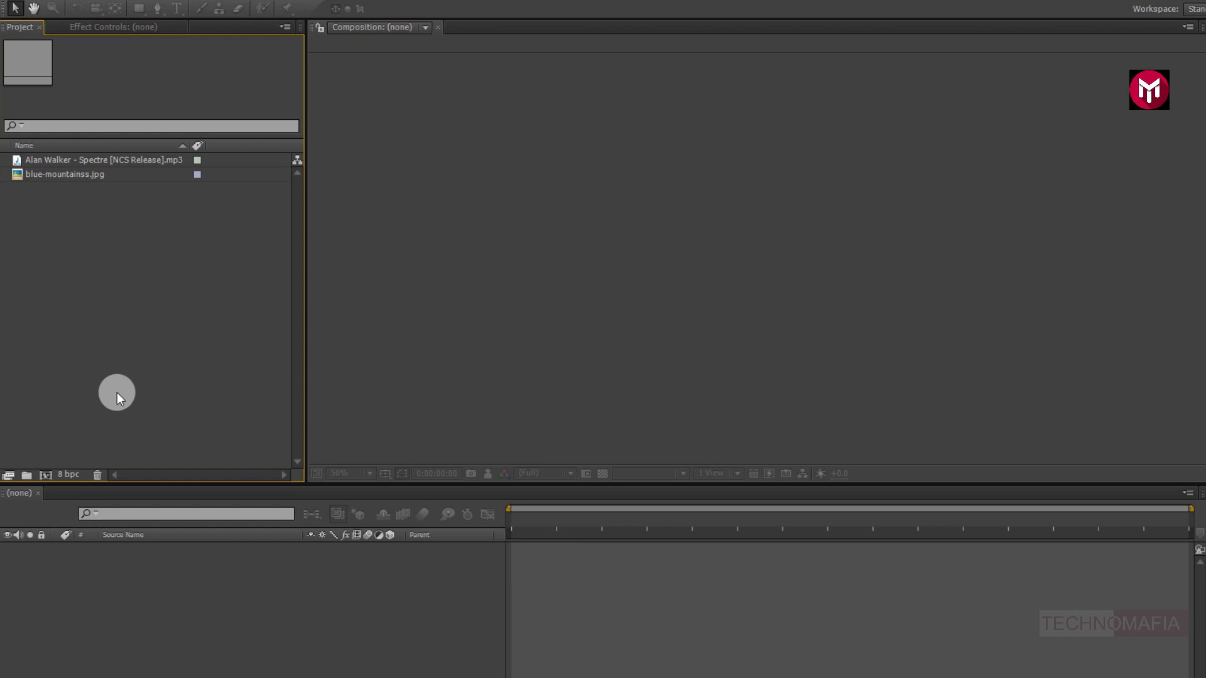
# Create a new composition named Spectrum with a duration of 0:00:15:00
pyautogui.click(45, 475)
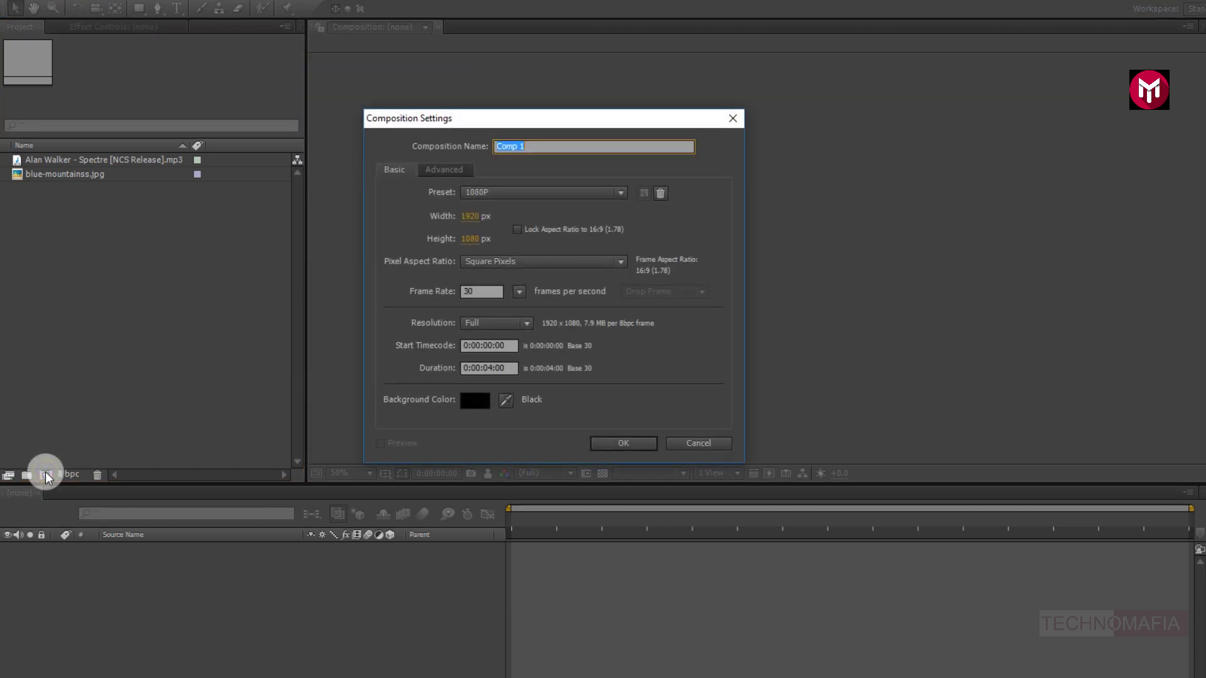
pyautogui.write('Spectrum')
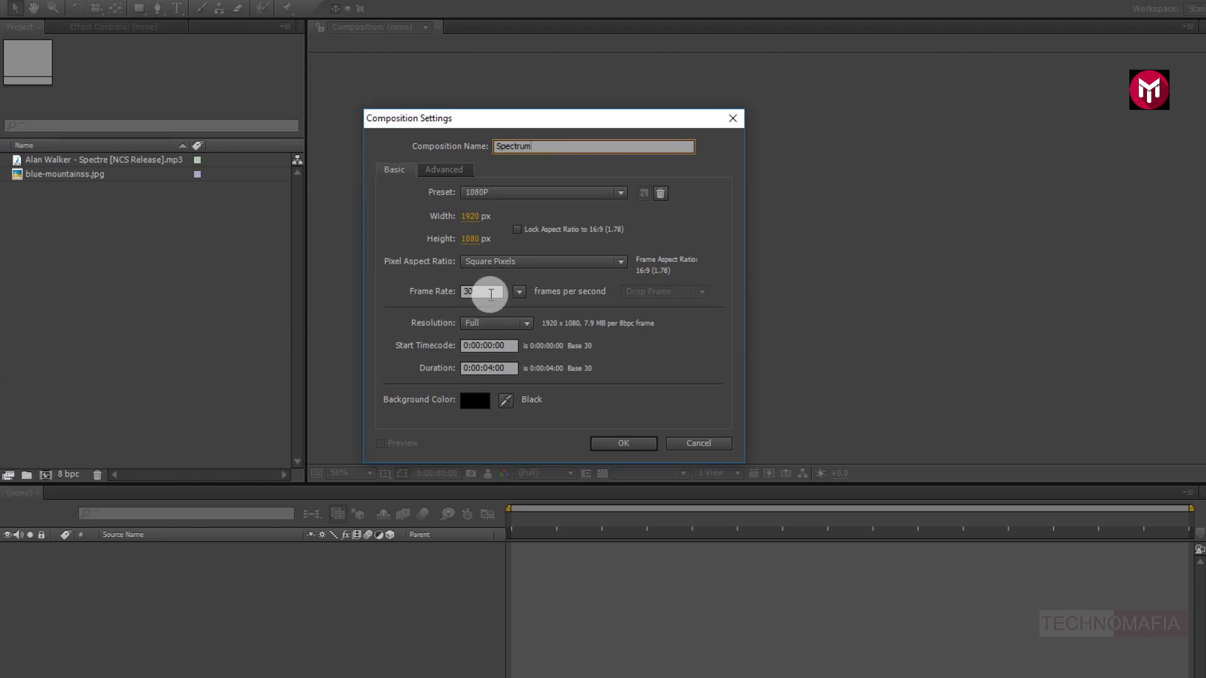
pyautogui.click(492, 368)
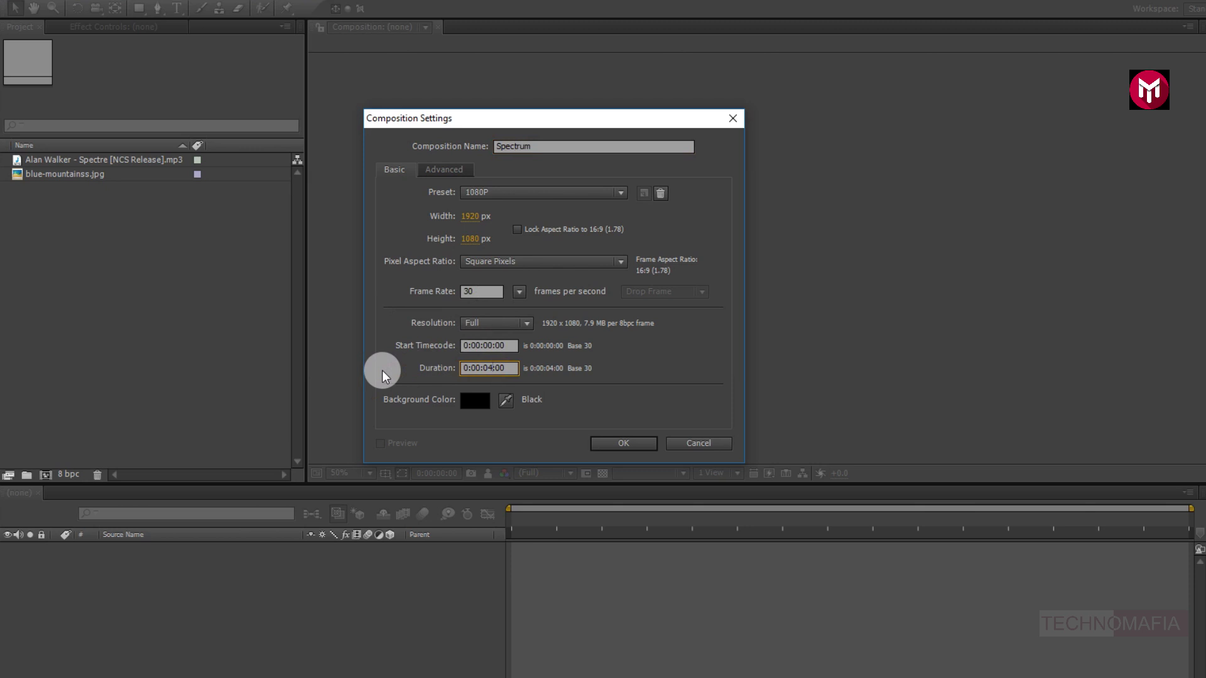
pyautogui.press('BackSpace')
pyautogui.press('BackSpace')
pyautogui.write('15')
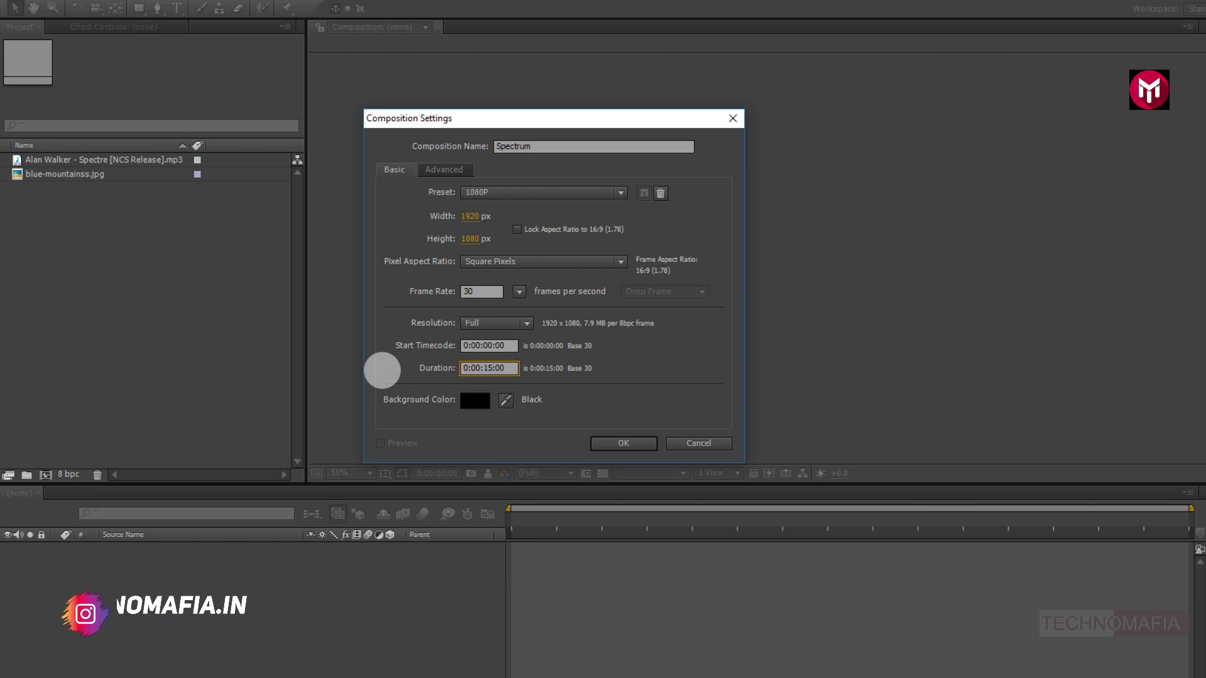
pyautogui.click(612, 445)
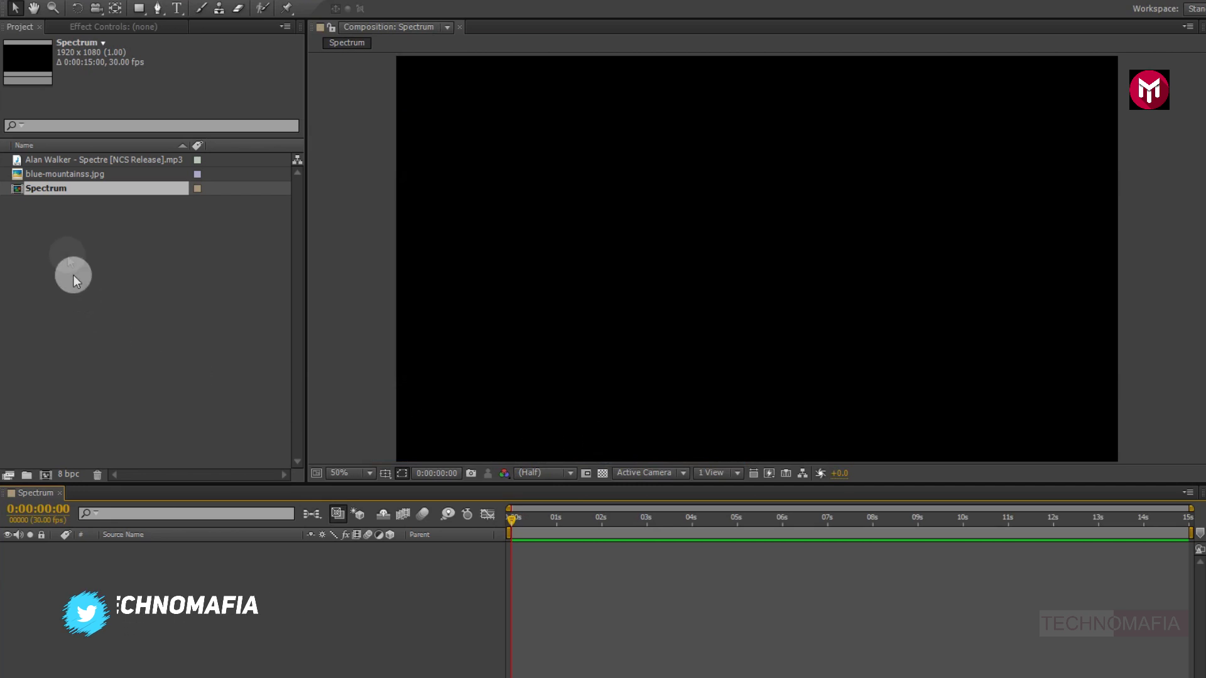
# Add the Alan Walker - Spectre [NCS Release].mp3 audio to the Spectrum timeline and pre-compose it as Music
pyautogui.click(63, 162)
pyautogui.moveTo(66, 164); pyautogui.dragTo(155, 559)
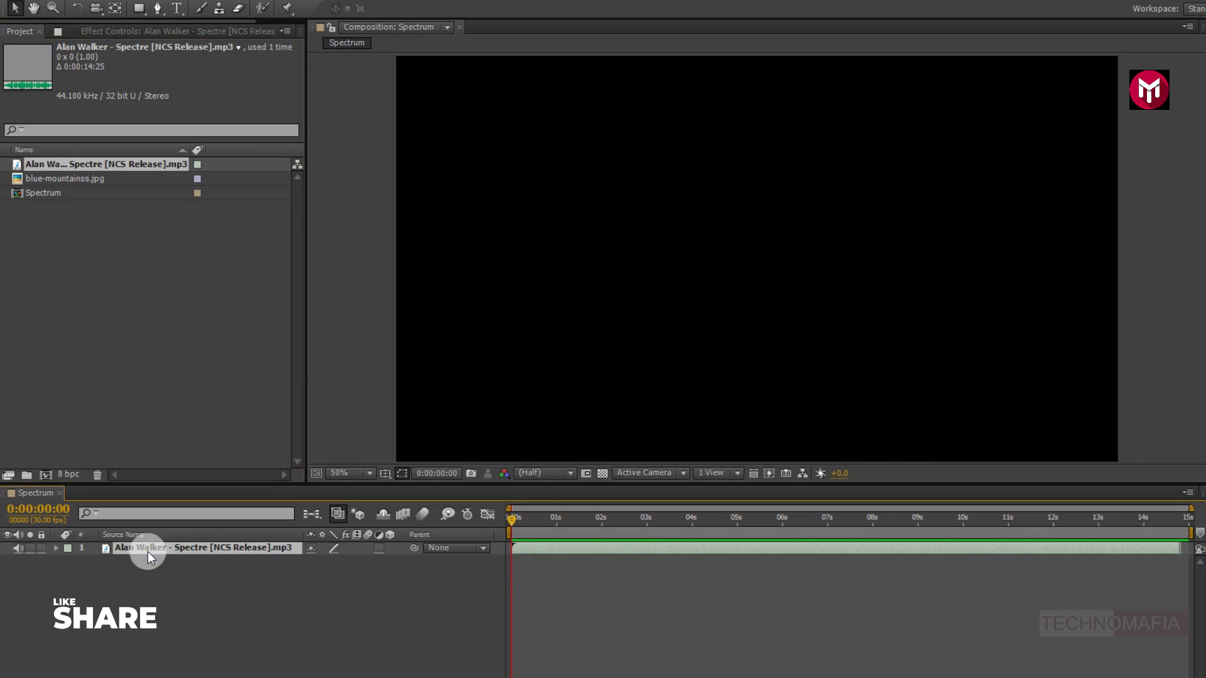
pyautogui.rightClick(148, 551)
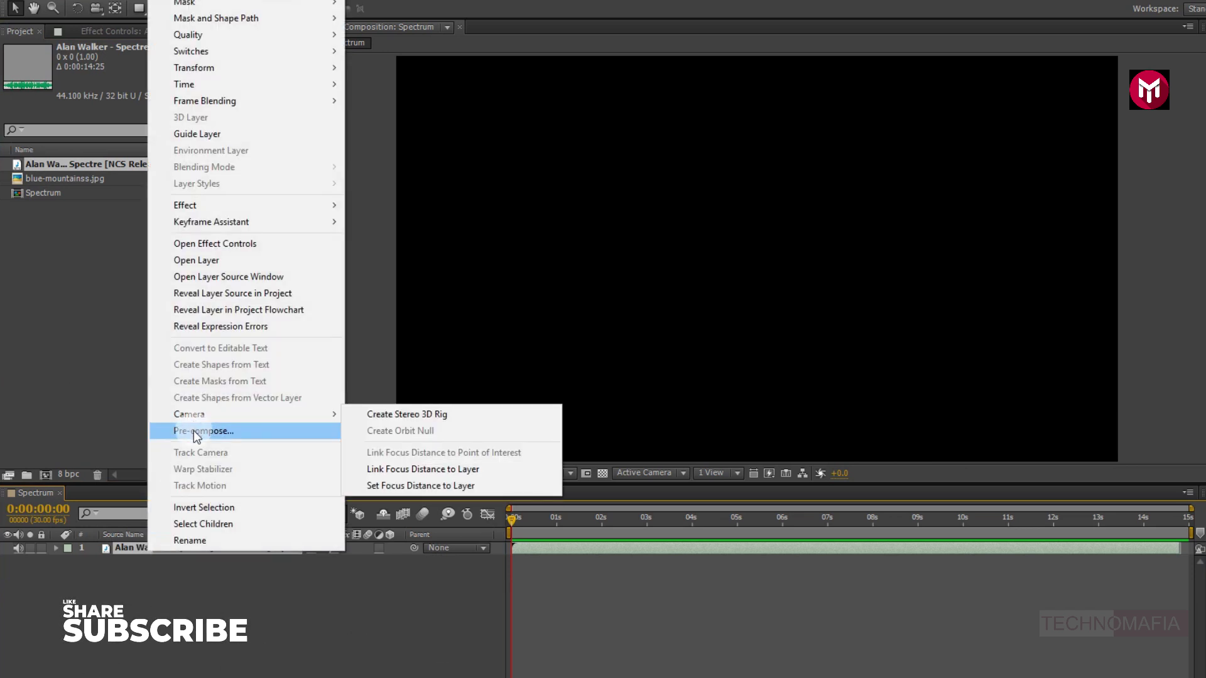
pyautogui.click(193, 431)
pyautogui.write('Music')
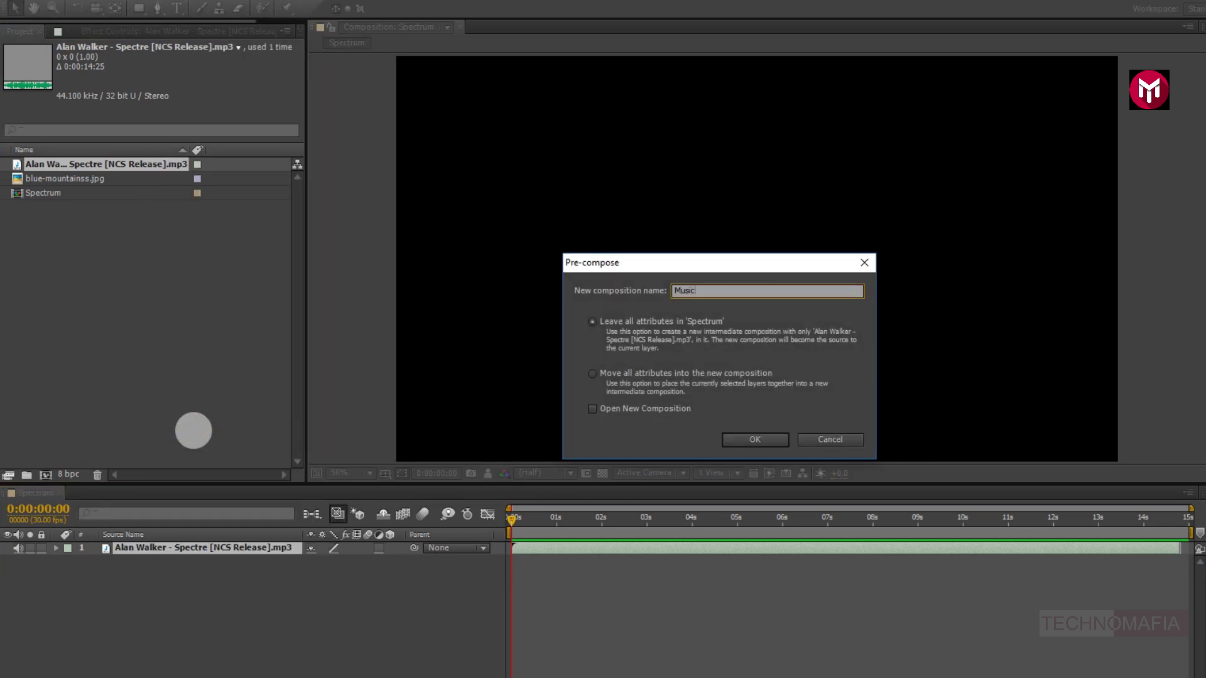
pyautogui.click(732, 439)
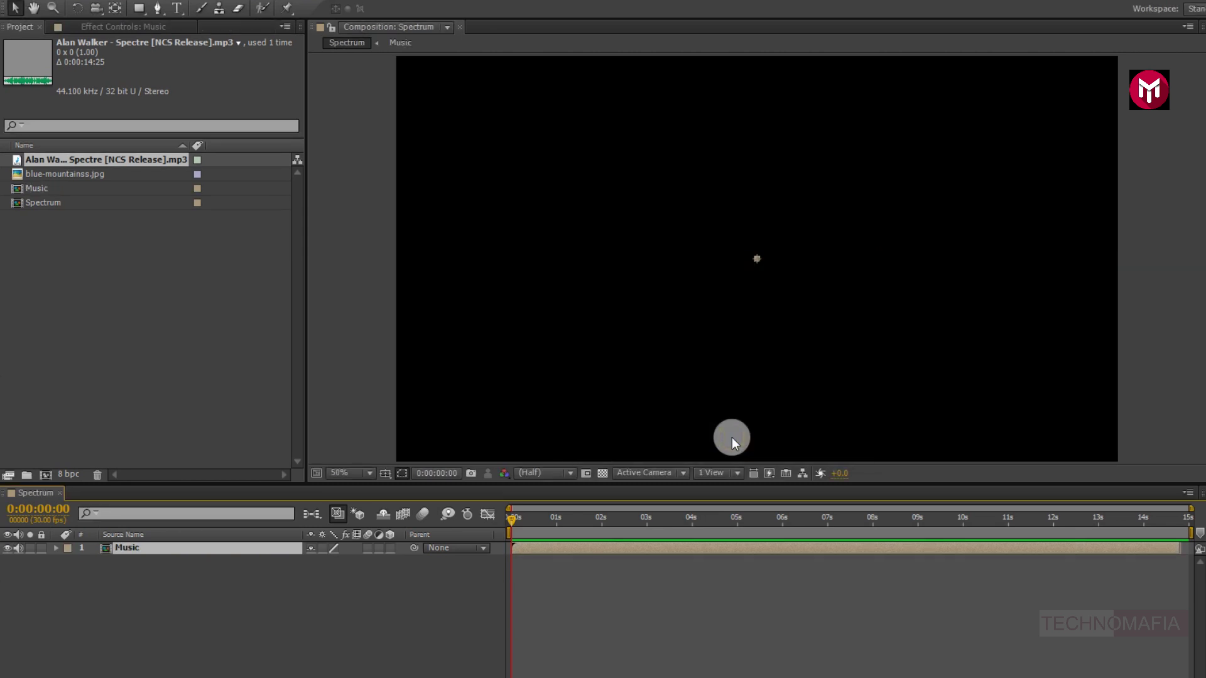
# Create a black solid named Spectrum 1 and draw a circular mask around its centre
pyautogui.rightClick(184, 609)
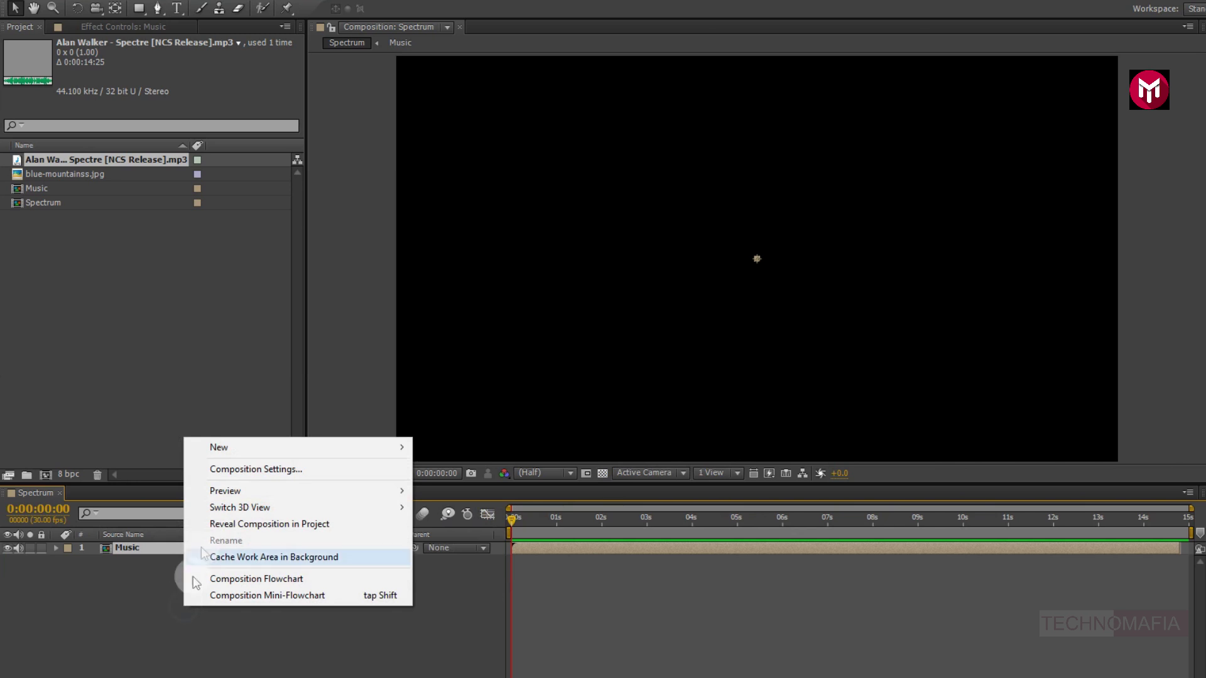
pyautogui.moveTo(228, 448)
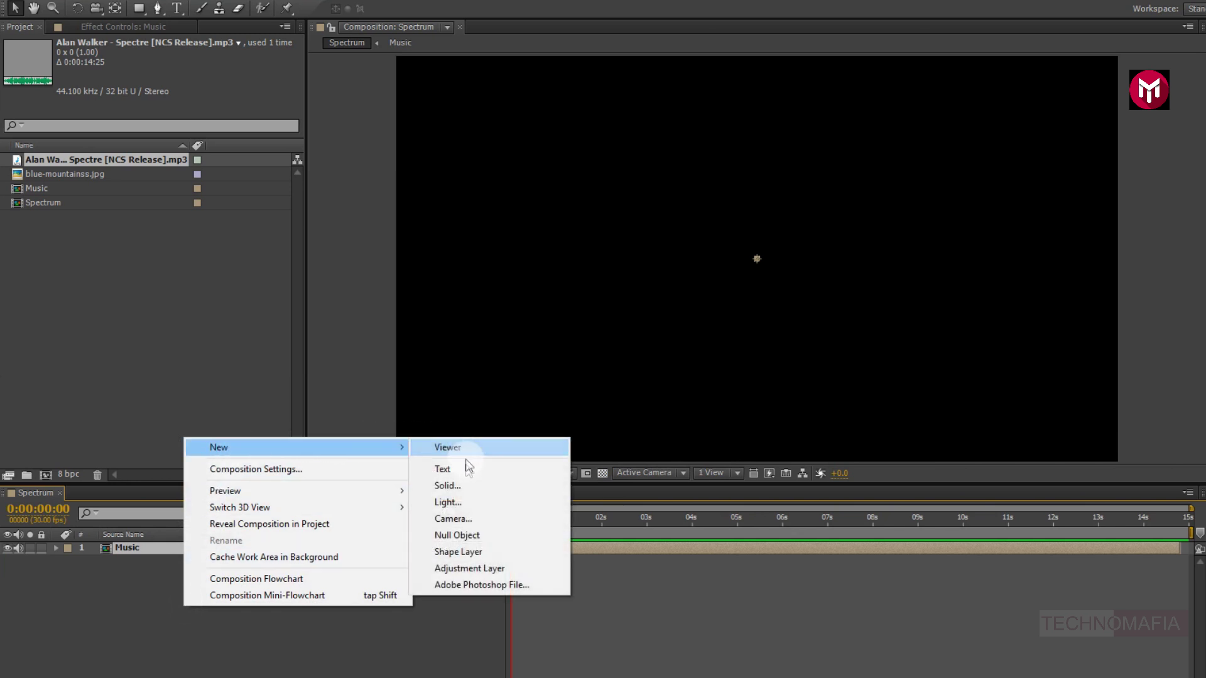
pyautogui.click(466, 486)
pyautogui.write('Spectrum 1')
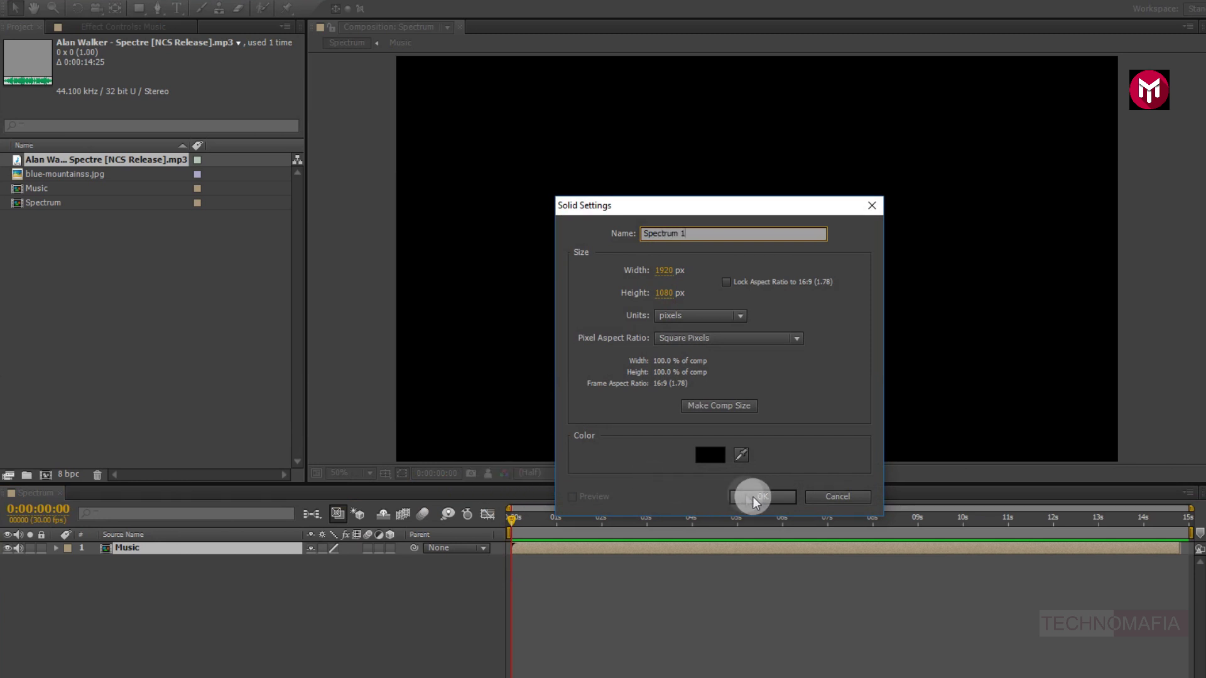
pyautogui.click(760, 498)
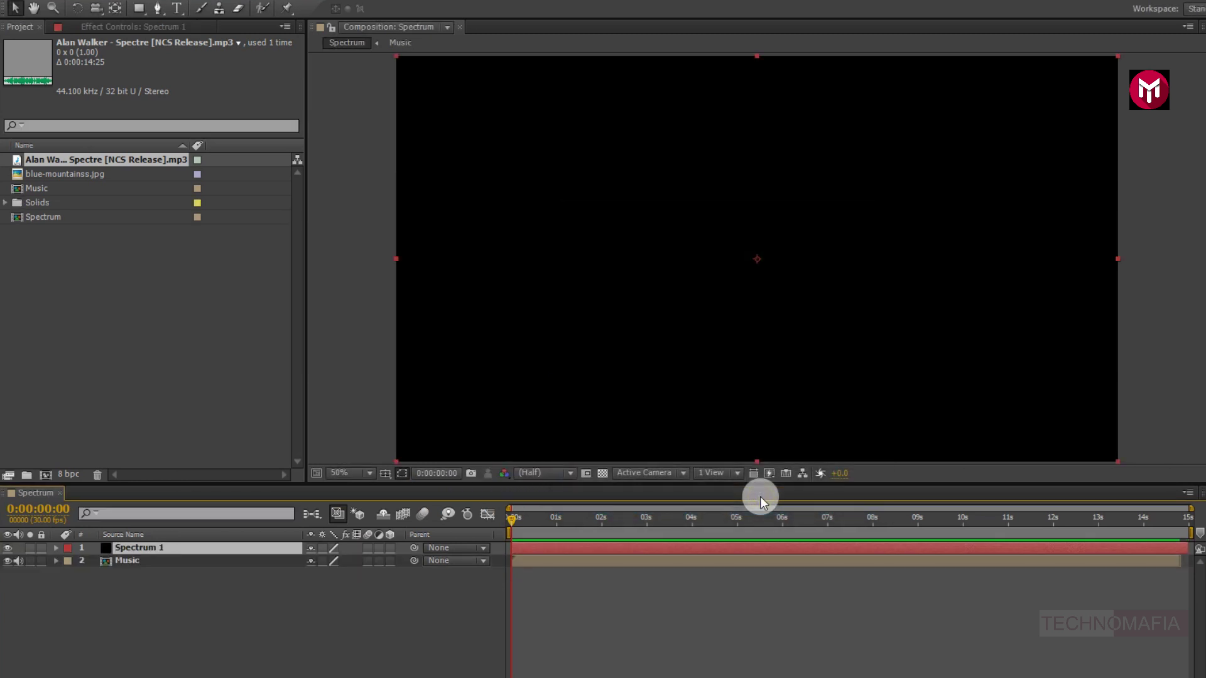
pyautogui.moveTo(139, 8); pyautogui.dragTo(237, 43)
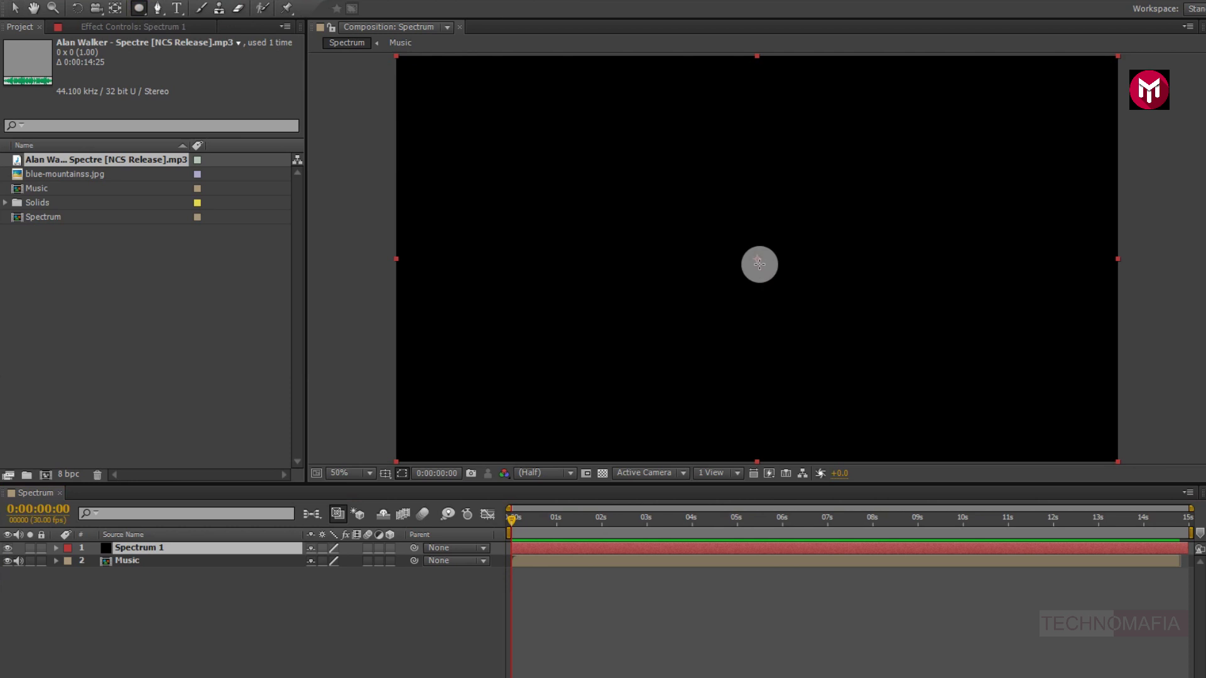
pyautogui.moveTo(755, 258); pyautogui.dragTo(843, 254)
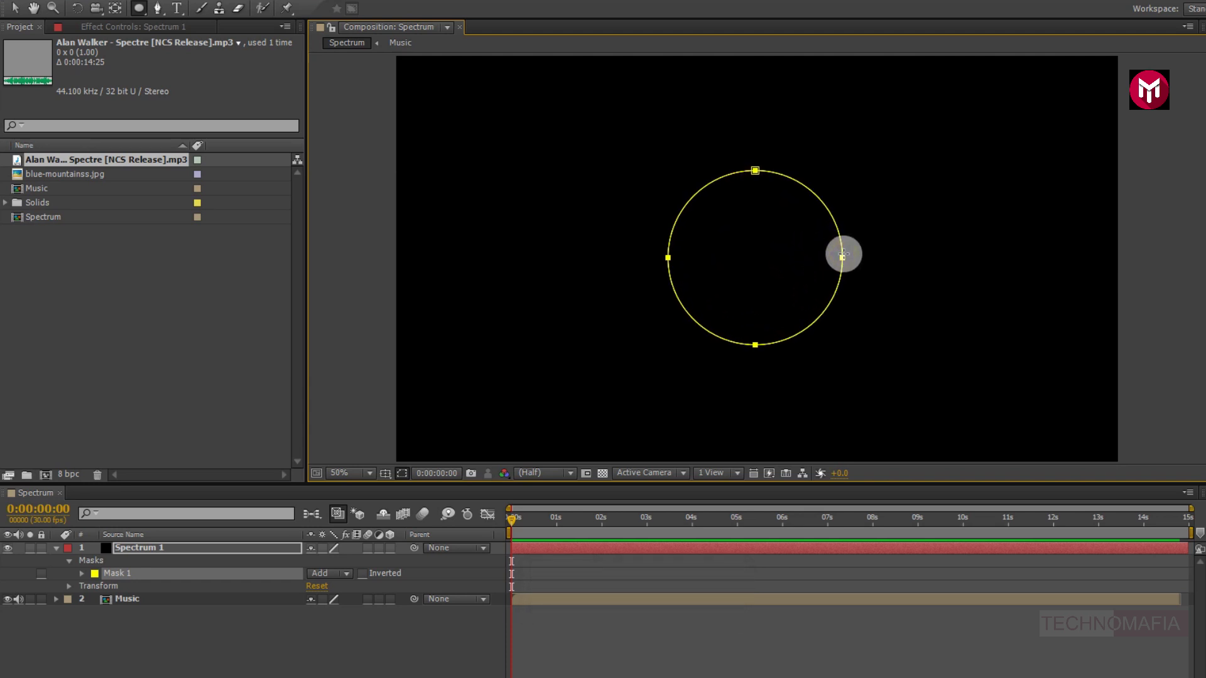
# Find the Audio Spectrum effect and apply it to the Spectrum 1 layer
pyautogui.click(1055, 43)
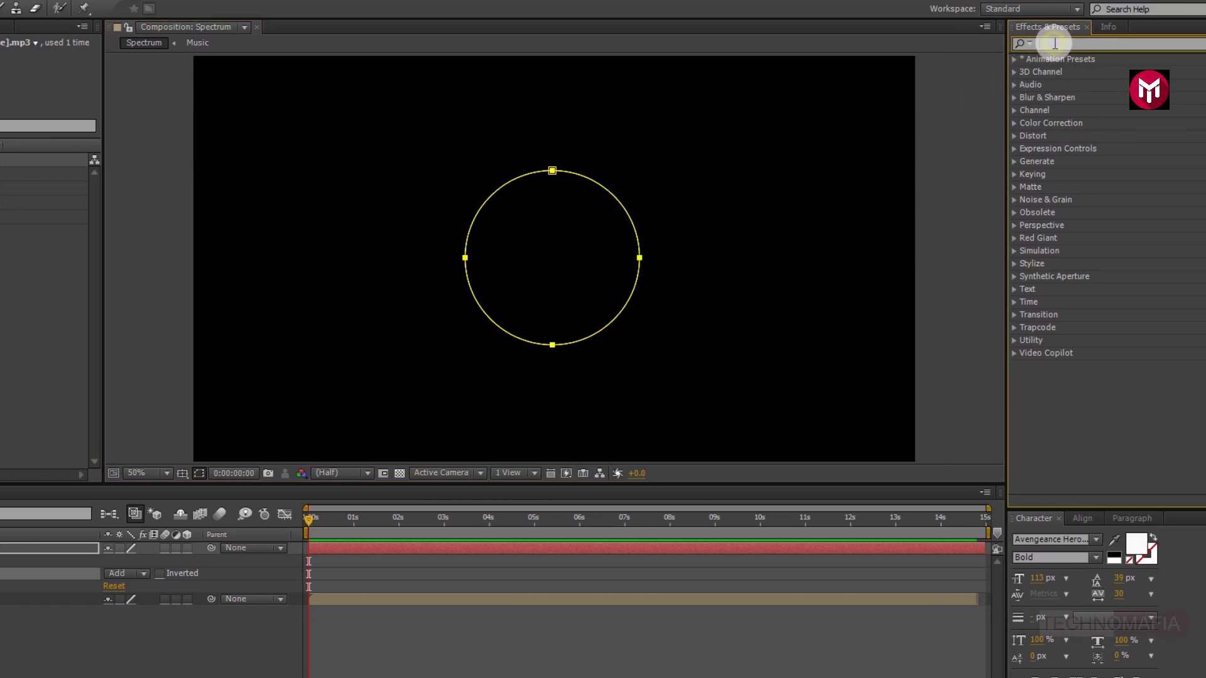
pyautogui.write('aud')
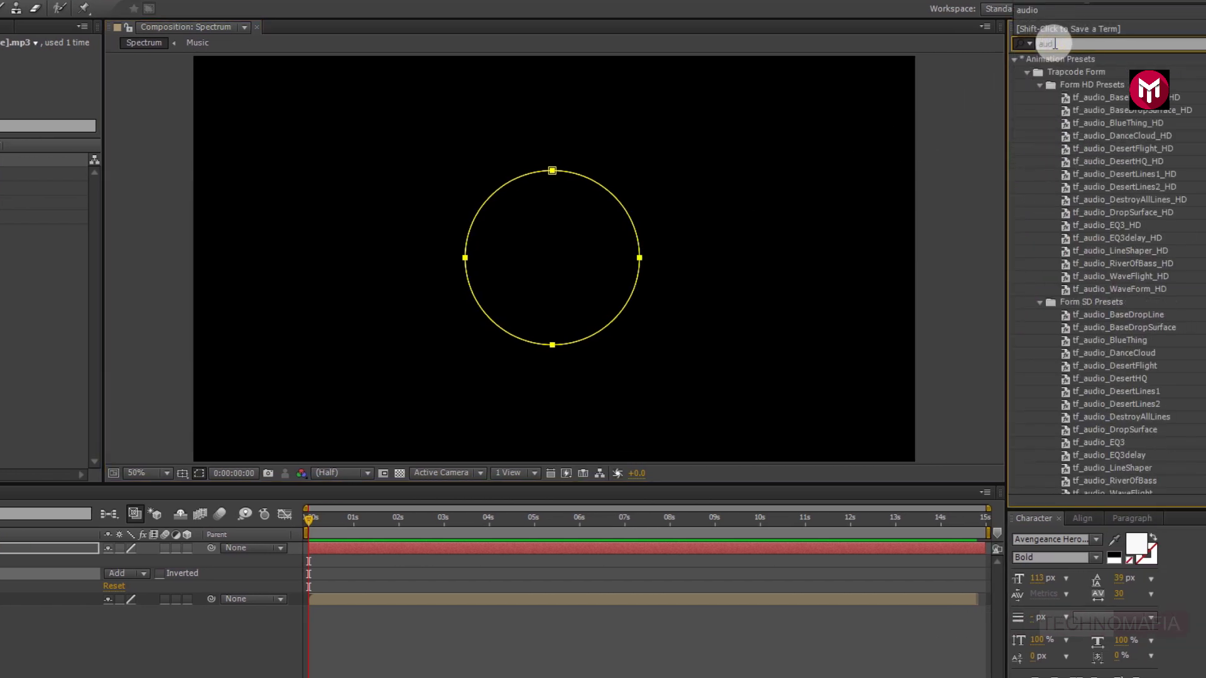
pyautogui.write('io')
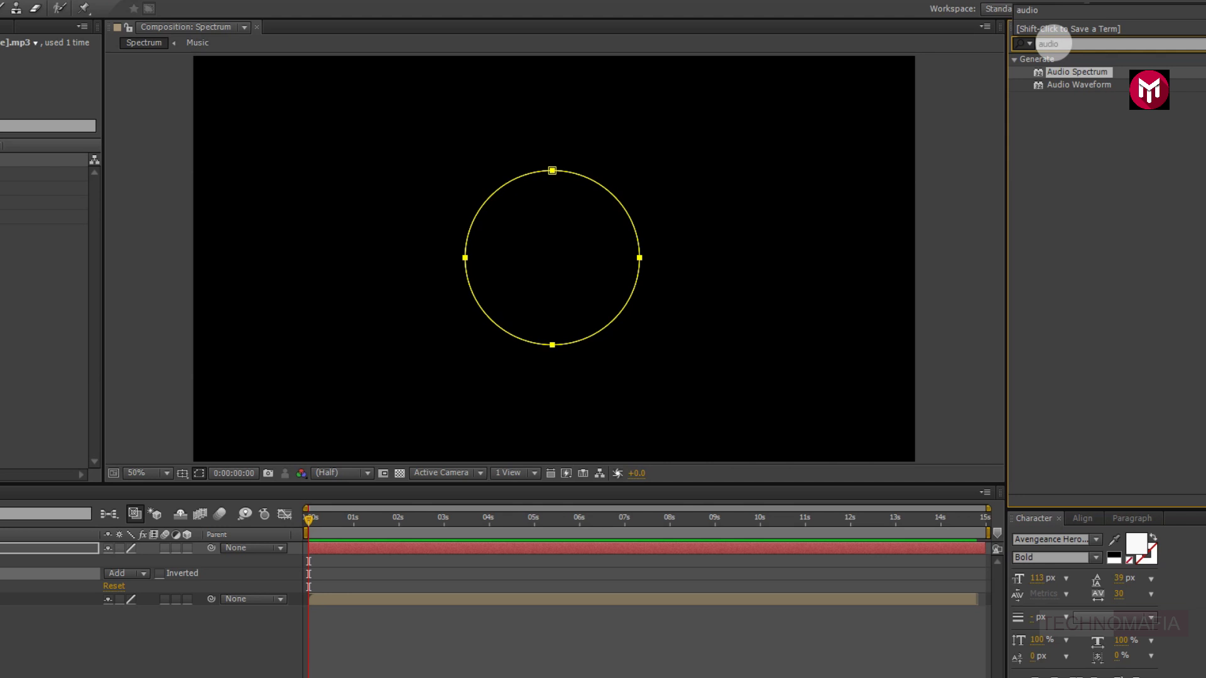
pyautogui.doubleClick(1062, 74)
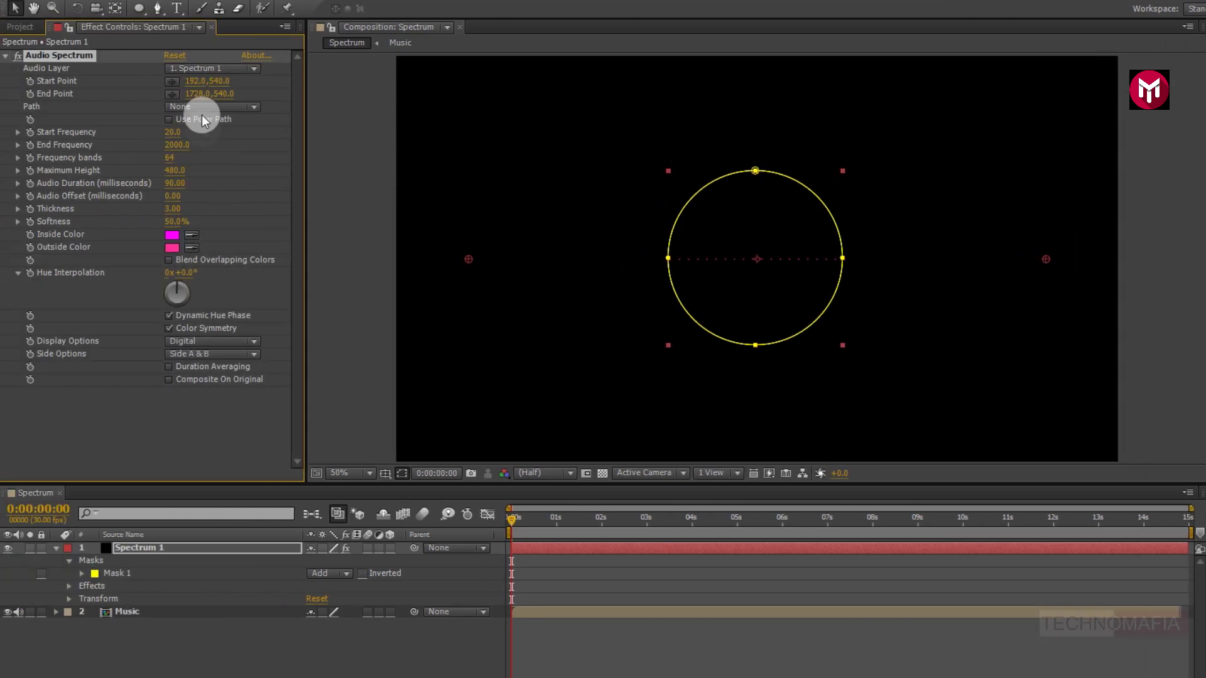
# Set the Audio Spectrum's audio layer to Music and its path to Mask 1, and hide the mask outline in the viewer
pyautogui.click(194, 71)
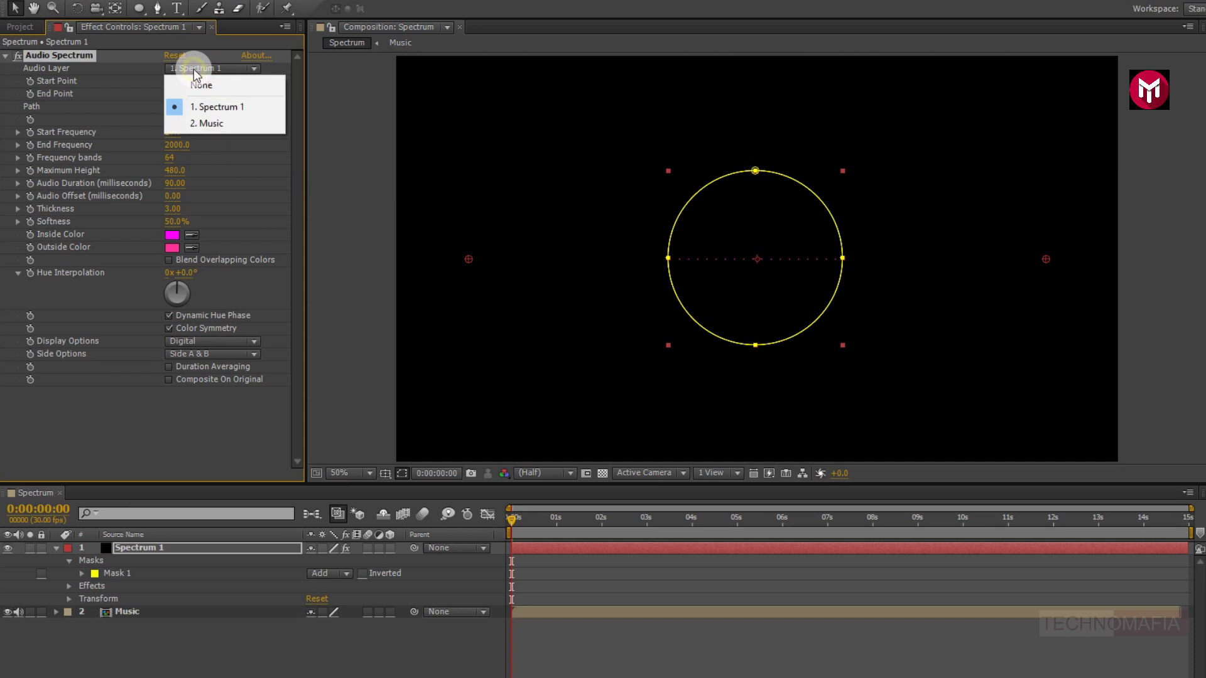
pyautogui.click(197, 123)
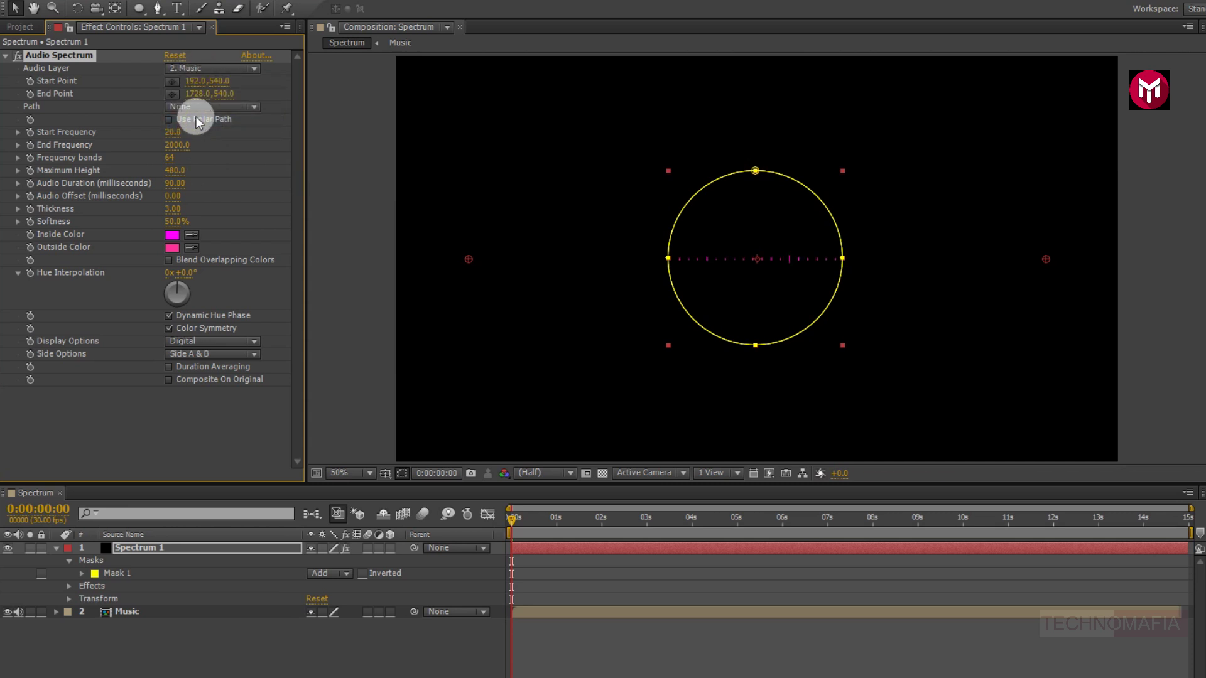
pyautogui.click(196, 107)
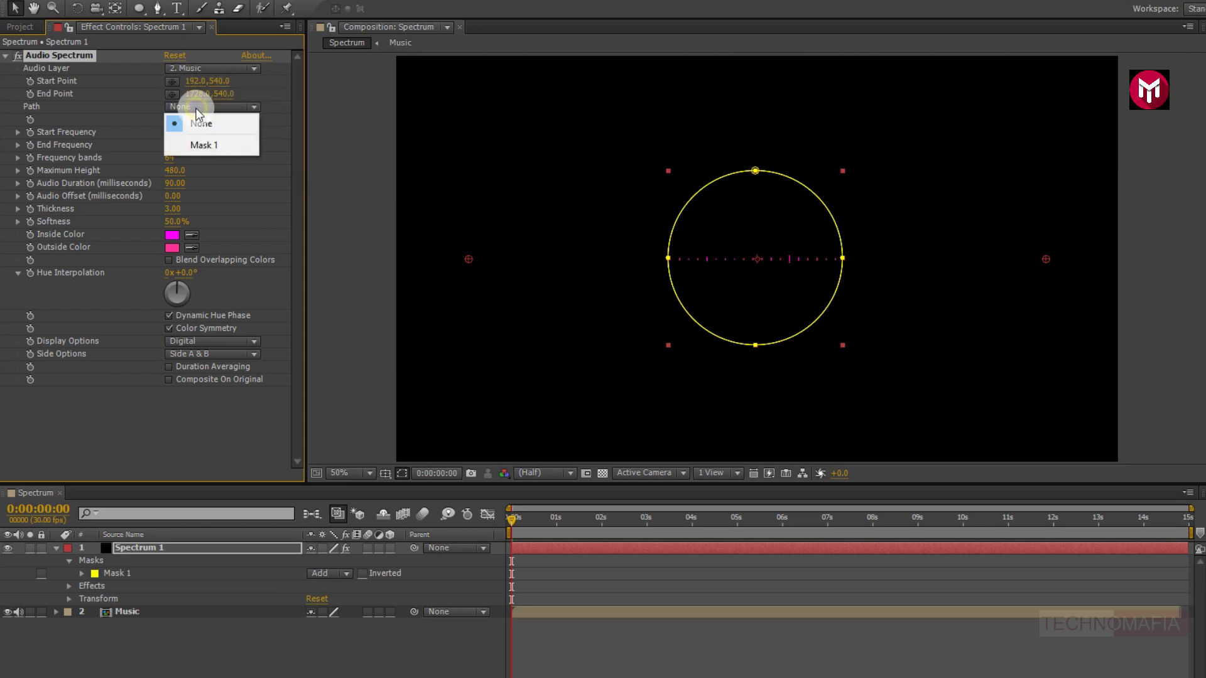
pyautogui.click(205, 146)
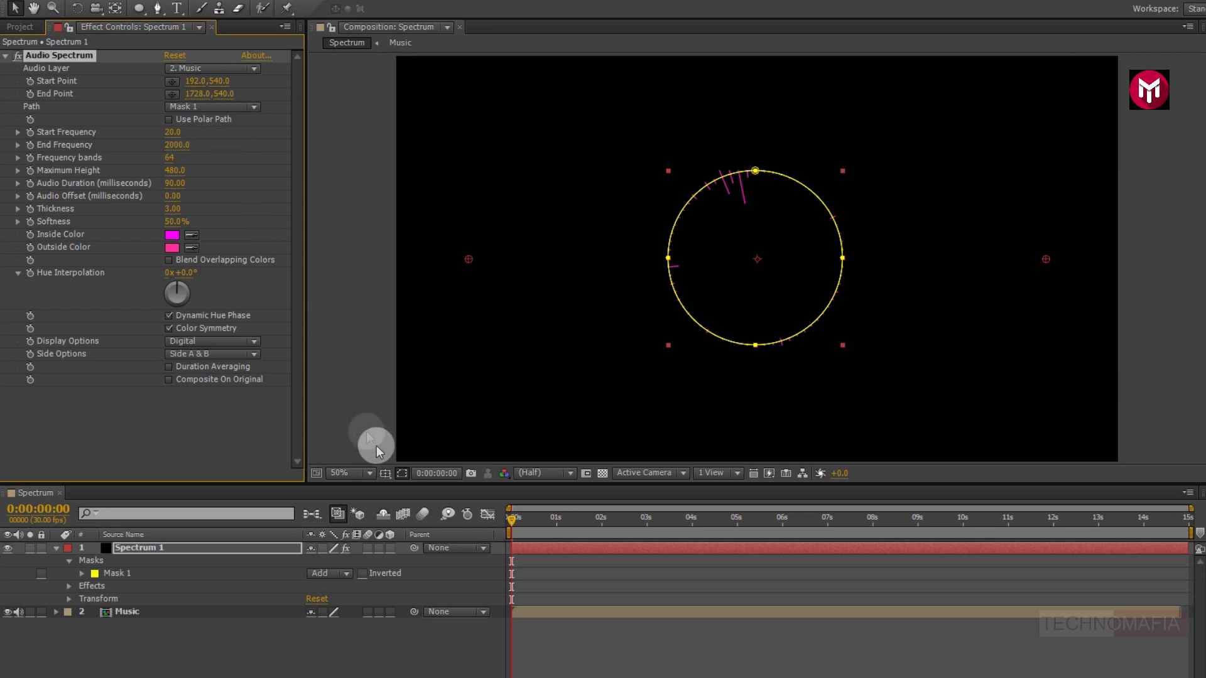
pyautogui.click(402, 472)
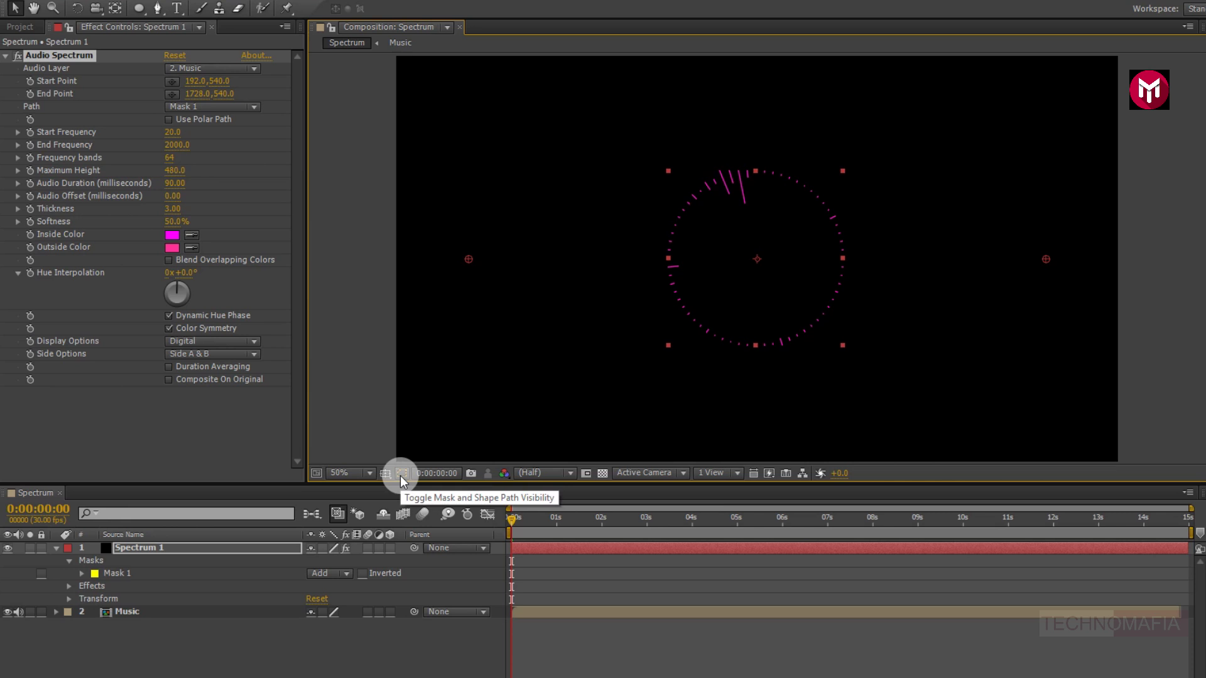
# Set the Audio Spectrum's Start Frequency to 10, End Frequency to 1100 and Frequency bands to 200
pyautogui.click(169, 133)
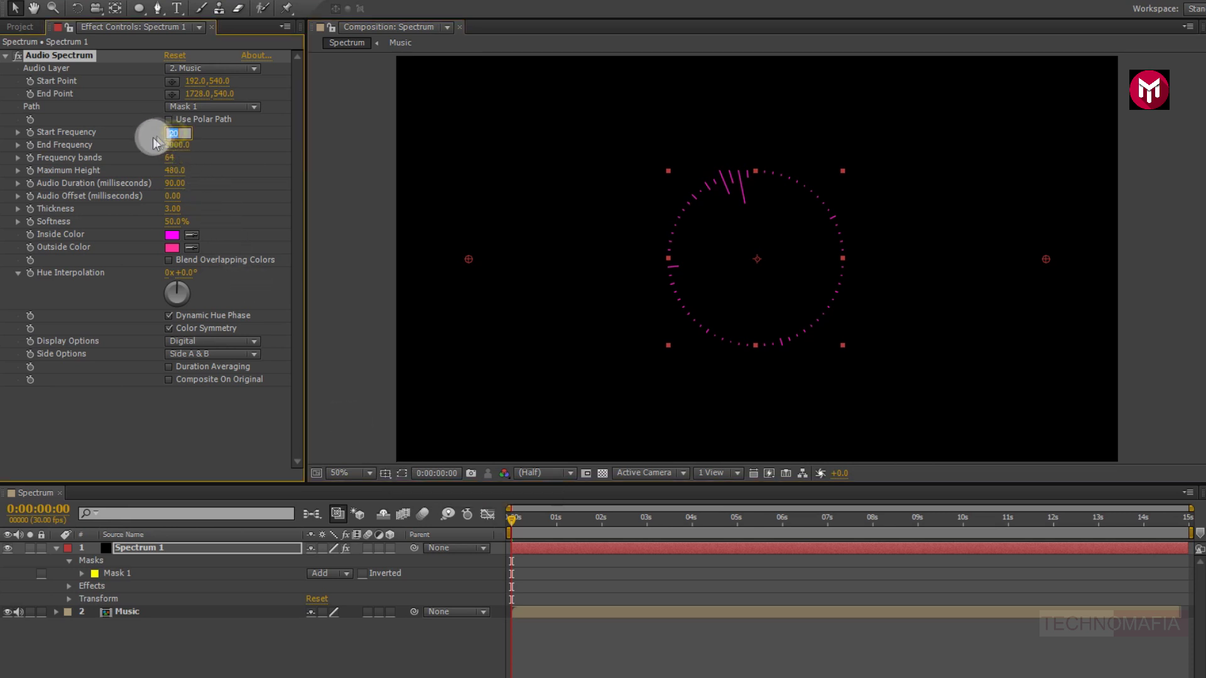
pyautogui.write('10')
pyautogui.press('Return')
pyautogui.click(173, 146)
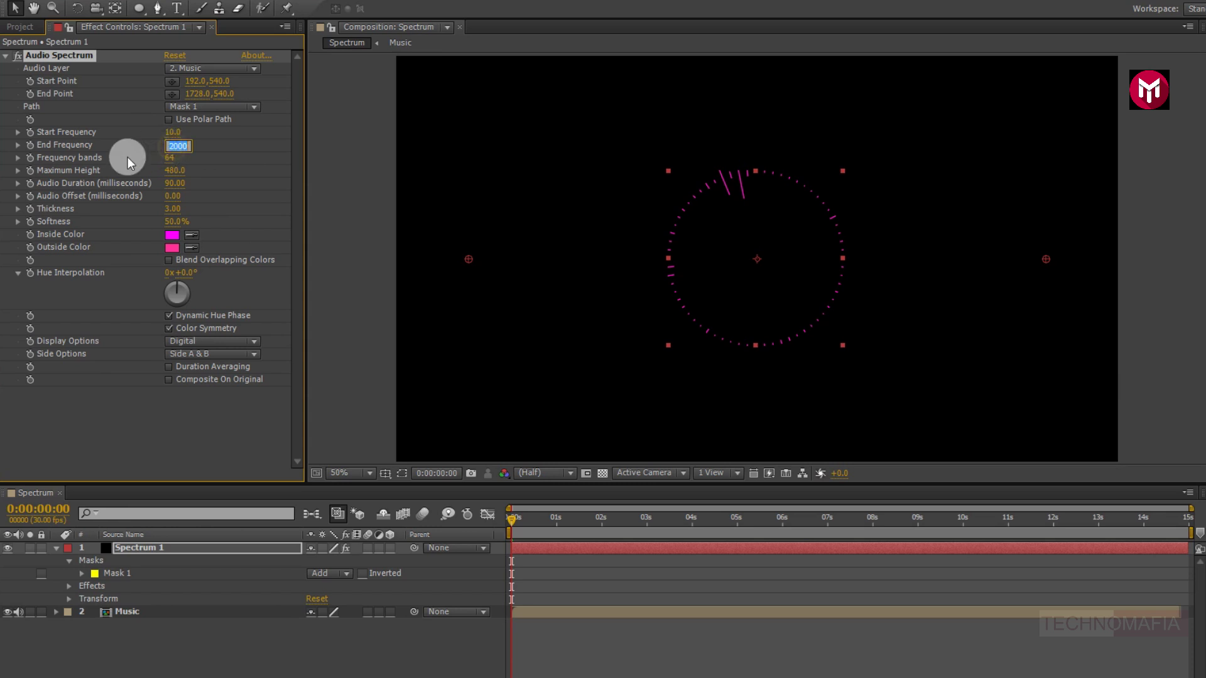
pyautogui.write('1100')
pyautogui.press('Tab')
pyautogui.write('200')
pyautogui.press('Return')
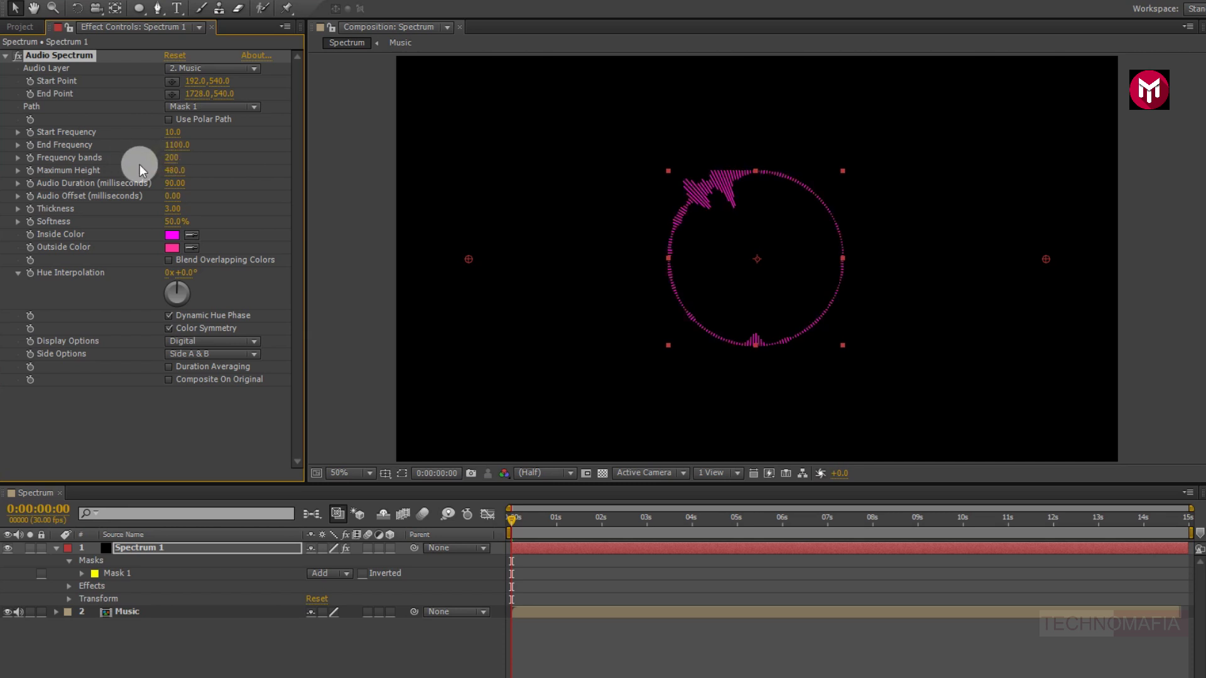
# Set the Audio Spectrum's Maximum Height to 800 and Audio Duration to 150 milliseconds
pyautogui.click(173, 170)
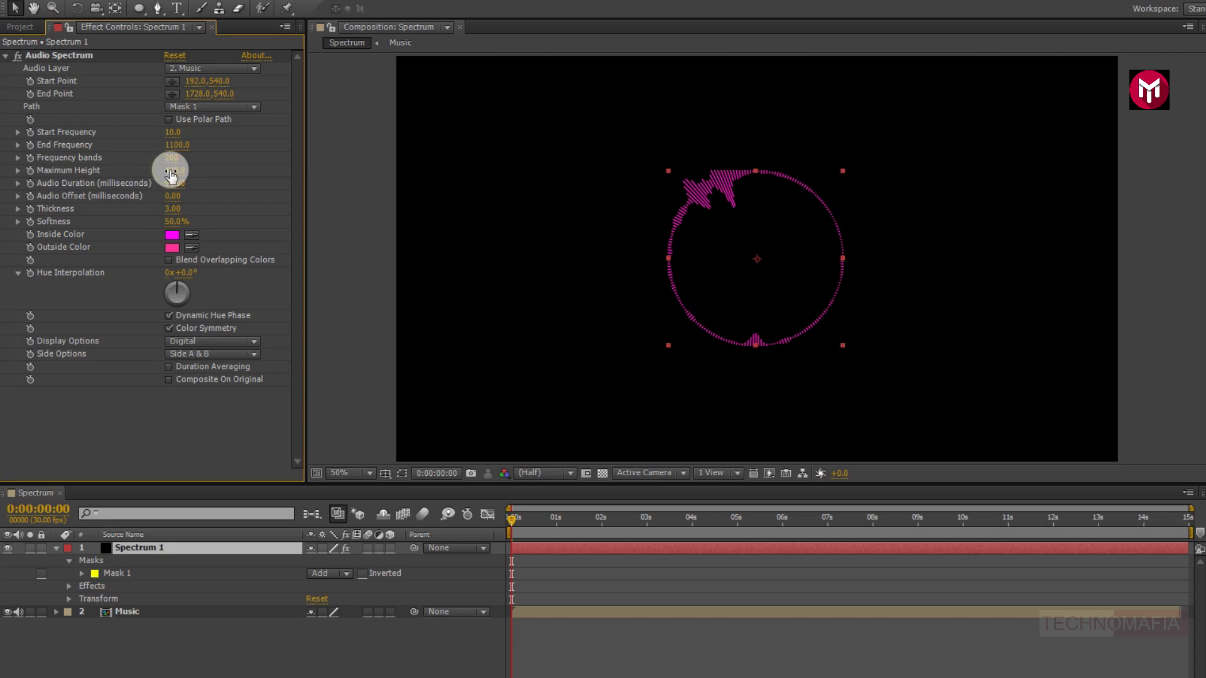
pyautogui.write('80')
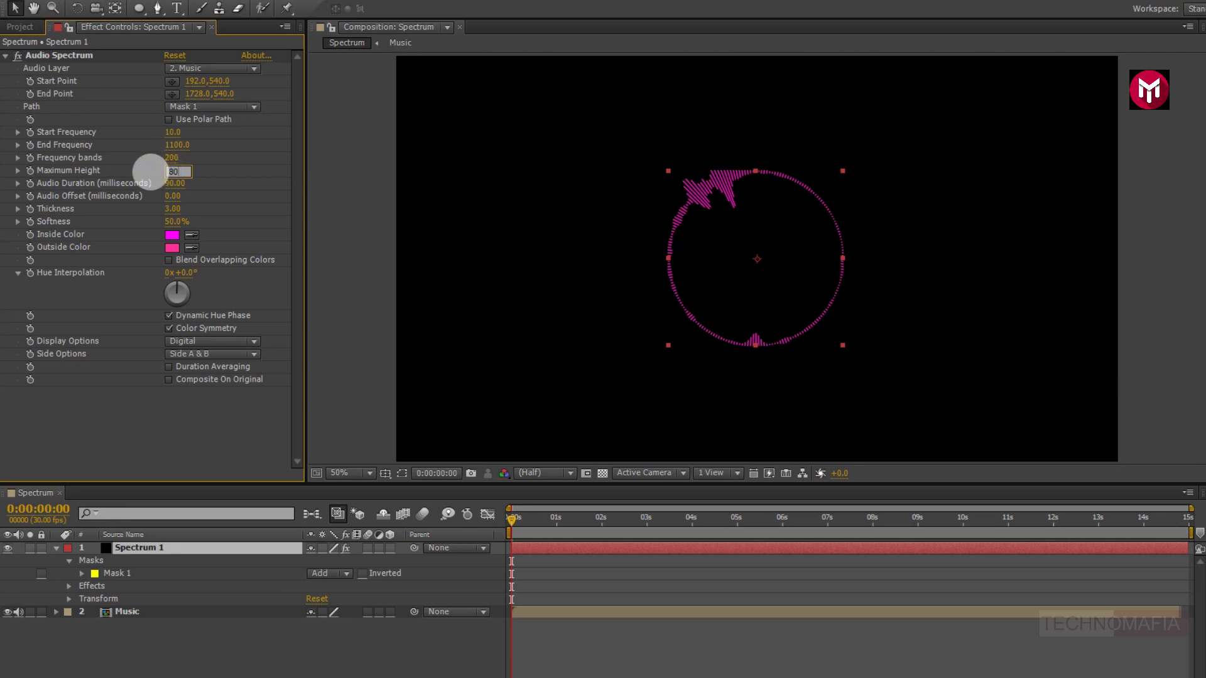
pyautogui.write('0')
pyautogui.press('Return')
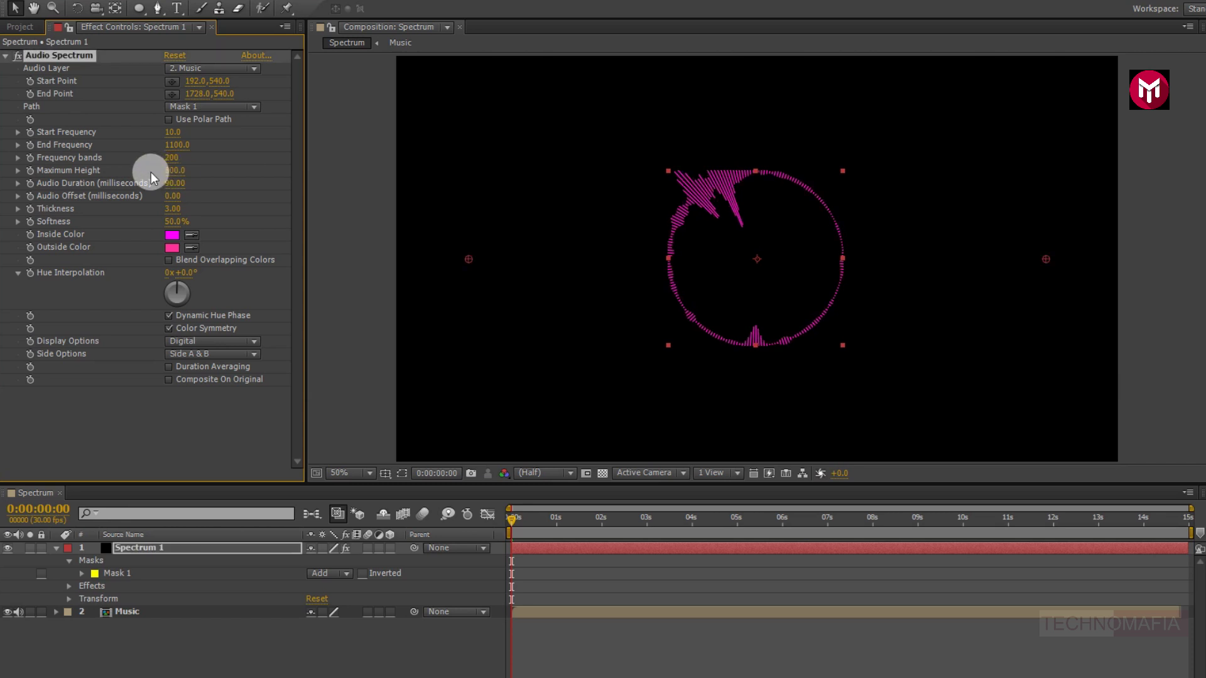
pyautogui.click(169, 183)
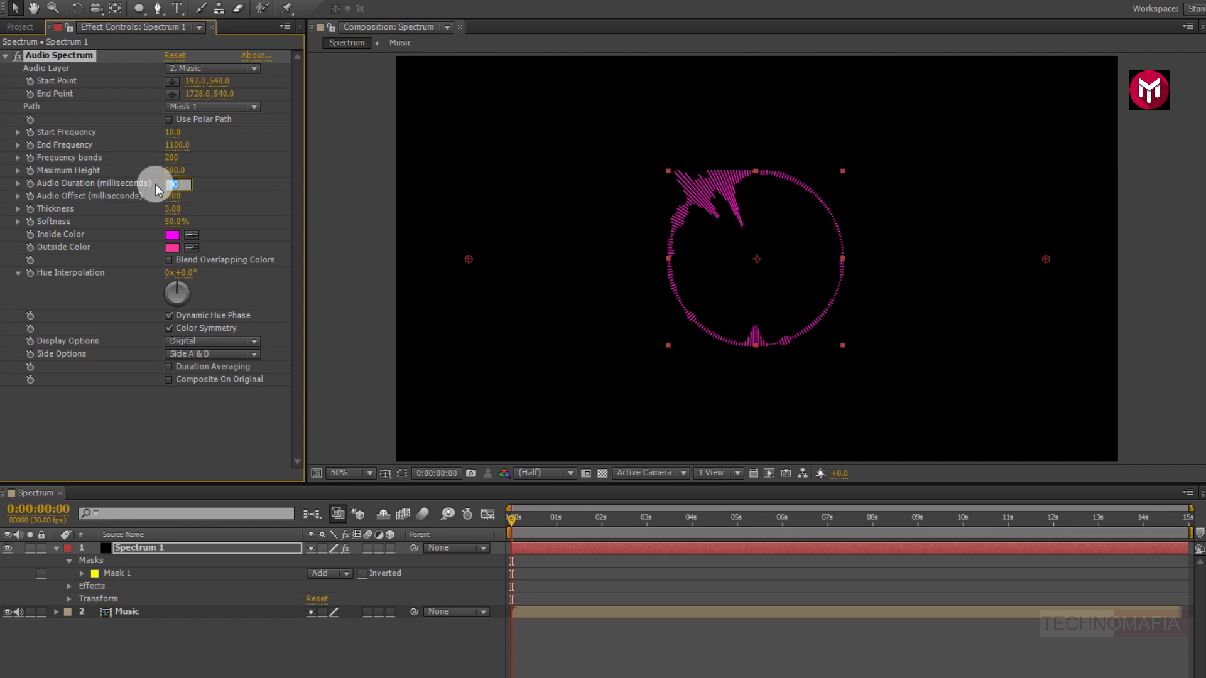
pyautogui.press('Return')
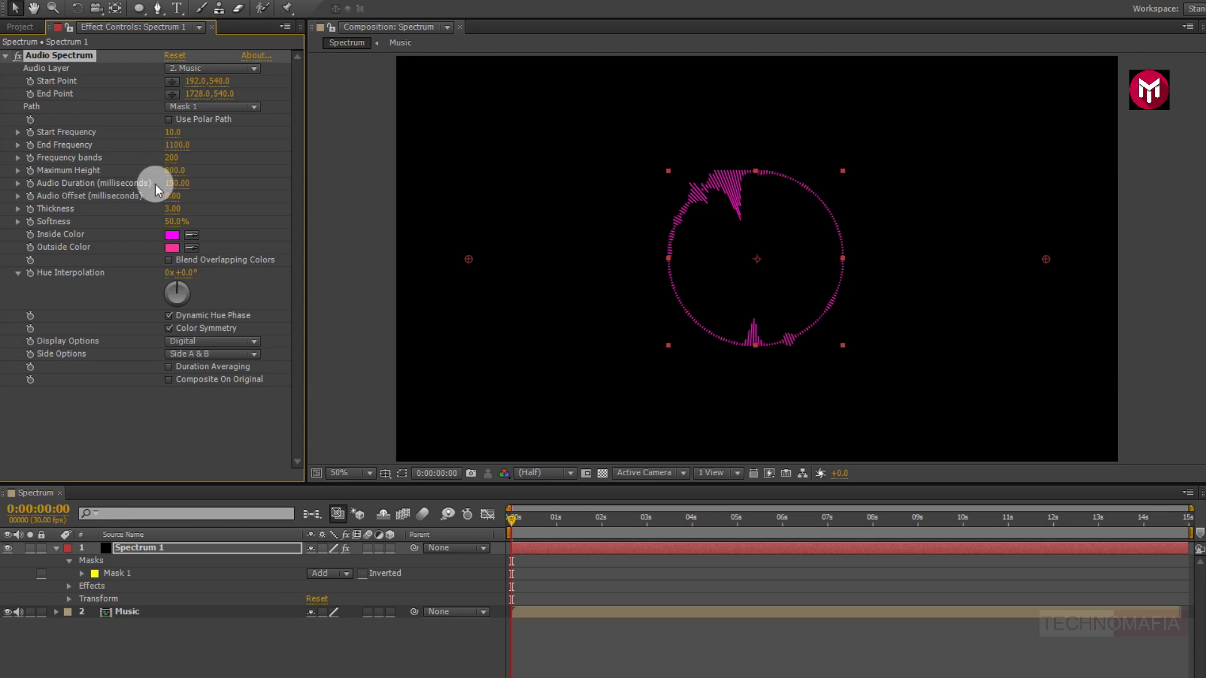
# Set the Audio Spectrum's Thickness to 2 and Softness to 0%
pyautogui.click(168, 208)
pyautogui.write('2')
pyautogui.press('Return')
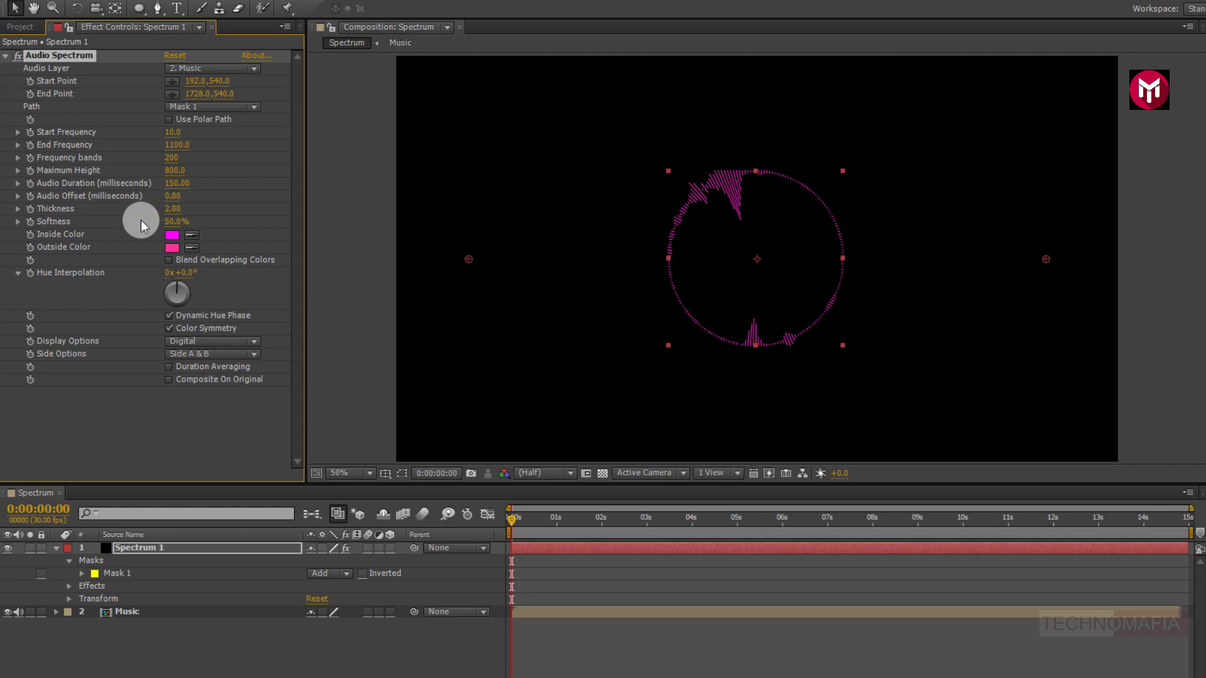
pyautogui.click(168, 221)
pyautogui.write('0')
pyautogui.press('Return')
# Set the Audio Spectrum's Inside Color to near-white FBFAFB and its Outside Color to white
pyautogui.click(171, 236)
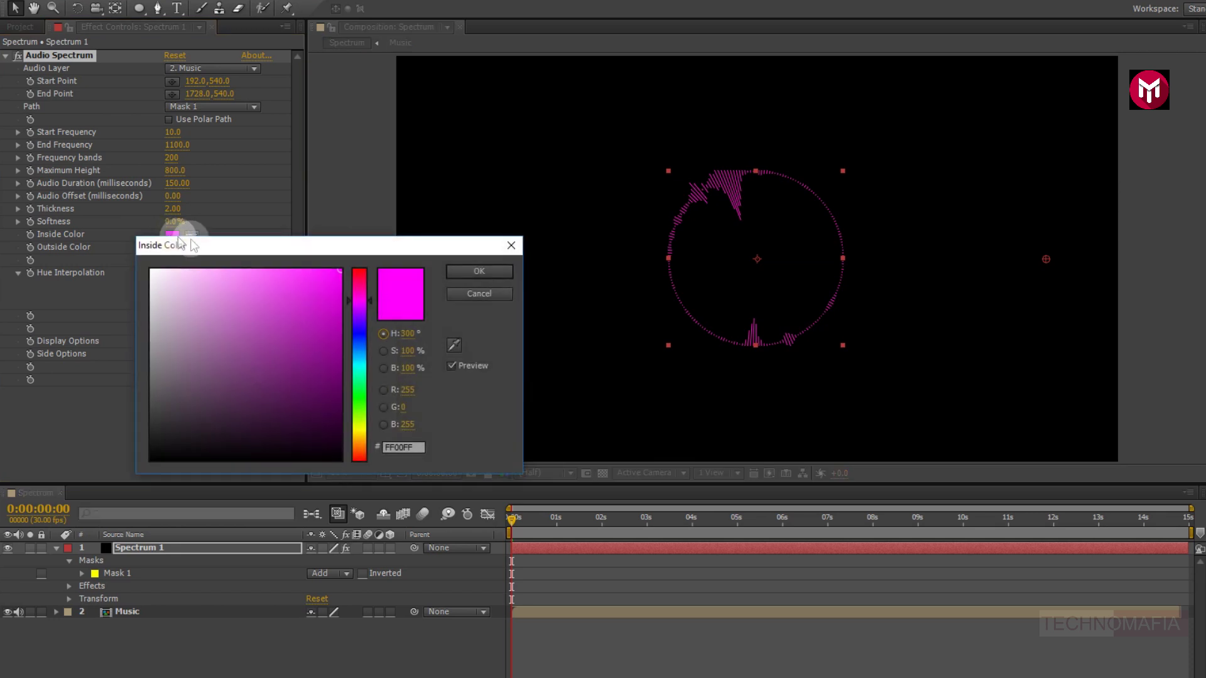
pyautogui.click(151, 272)
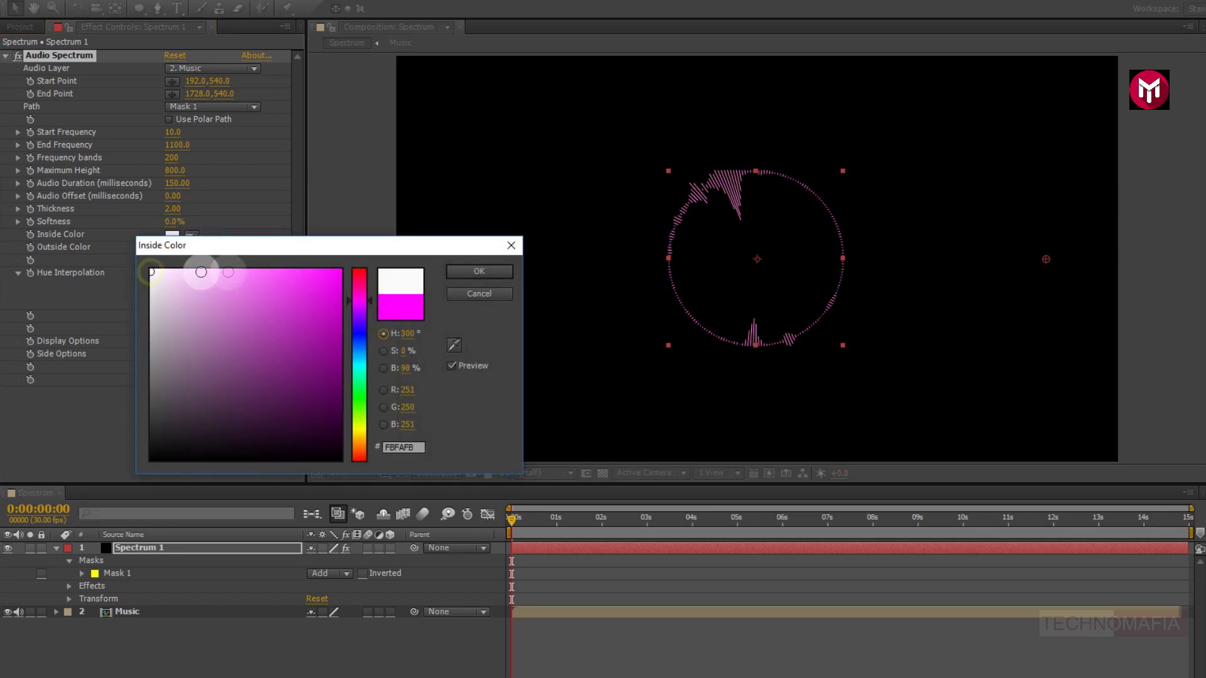
pyautogui.click(479, 271)
pyautogui.click(175, 249)
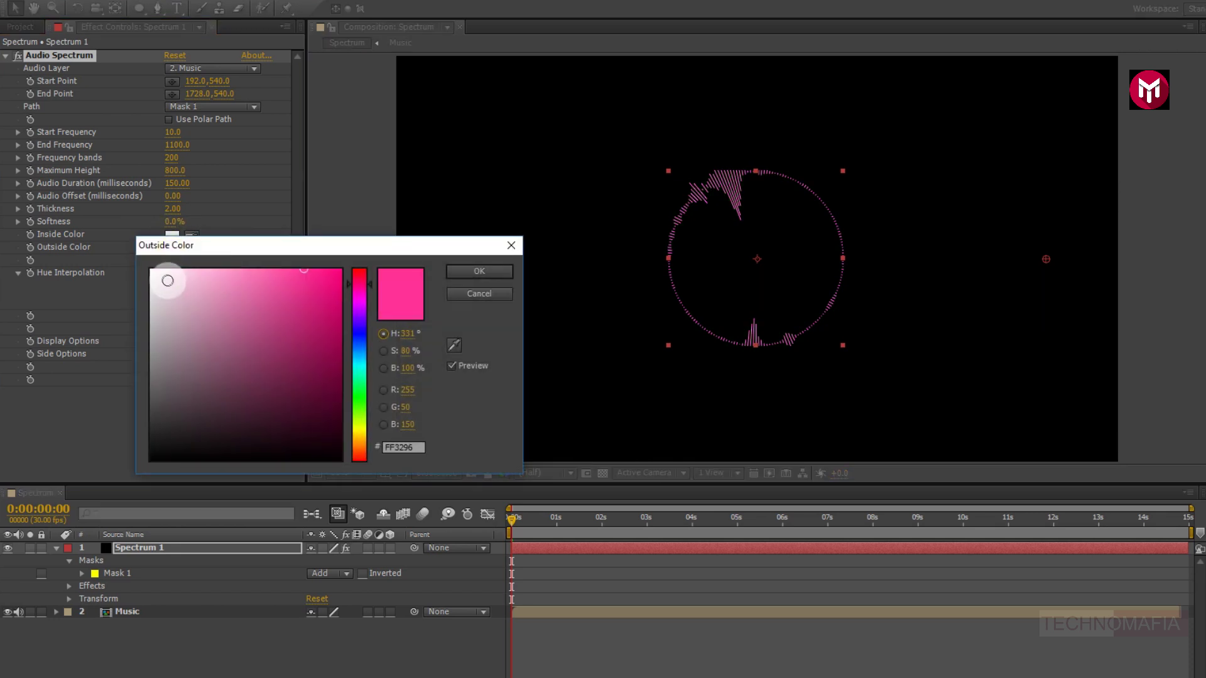
pyautogui.click(154, 271)
pyautogui.click(456, 271)
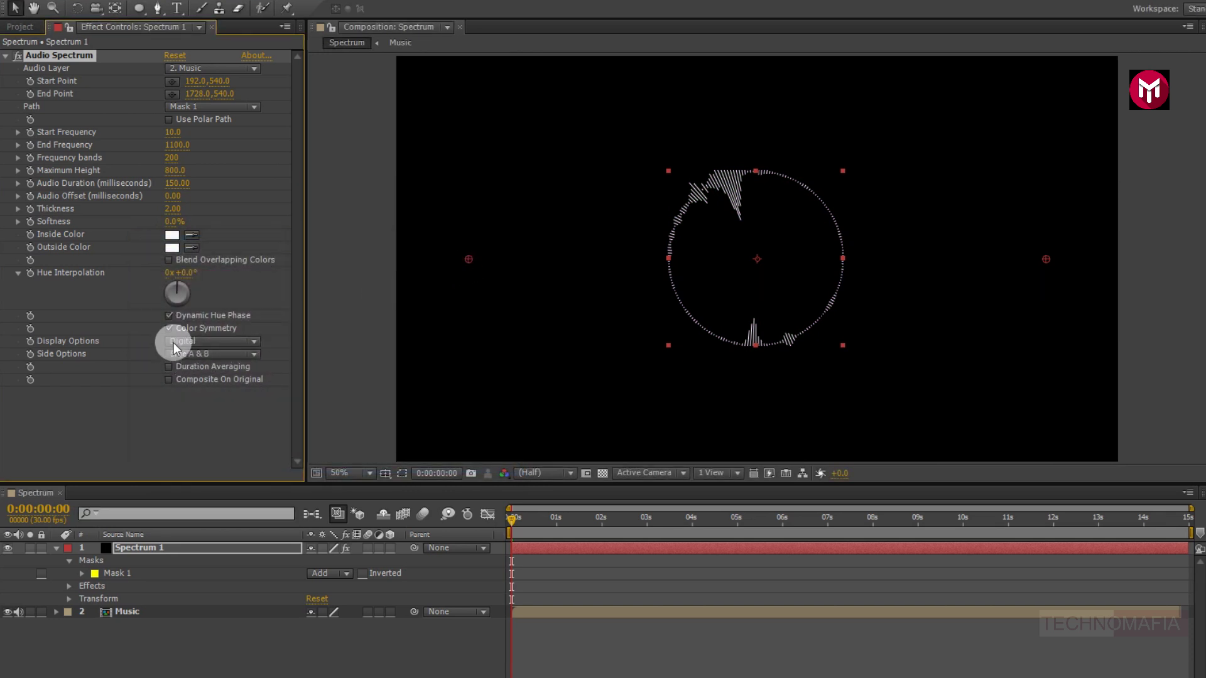
# Set the Audio Spectrum's Side Options to Side B and preview the animation from the start
pyautogui.click(228, 352)
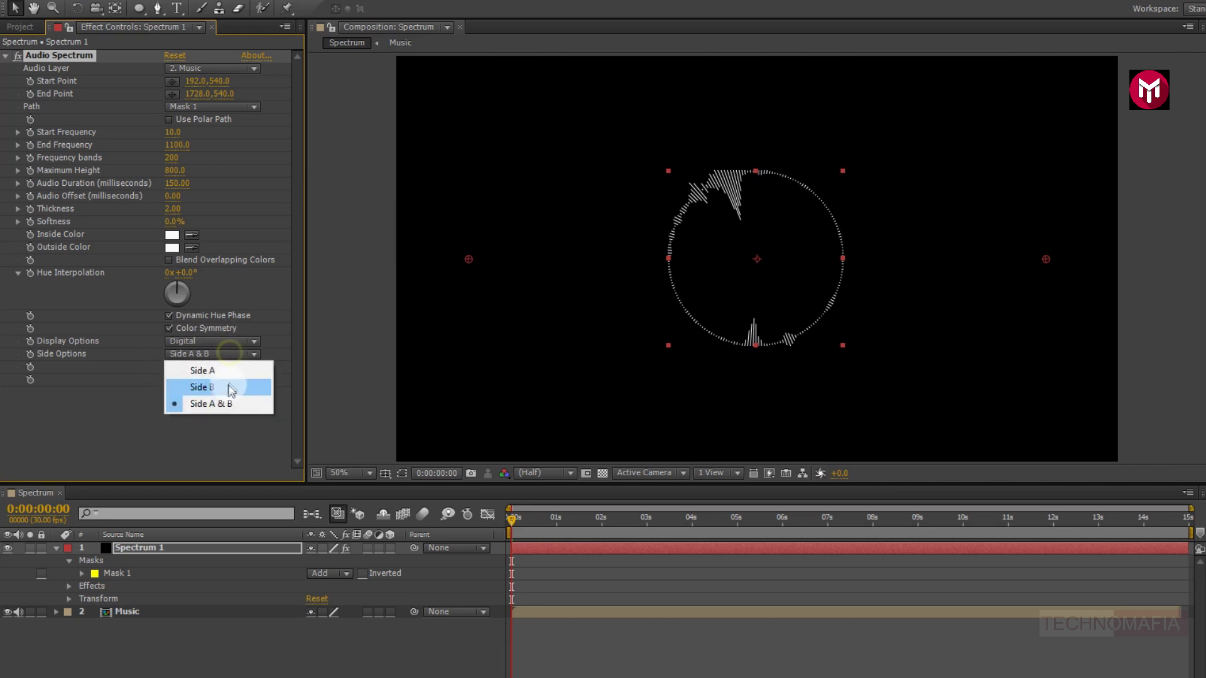
pyautogui.click(229, 394)
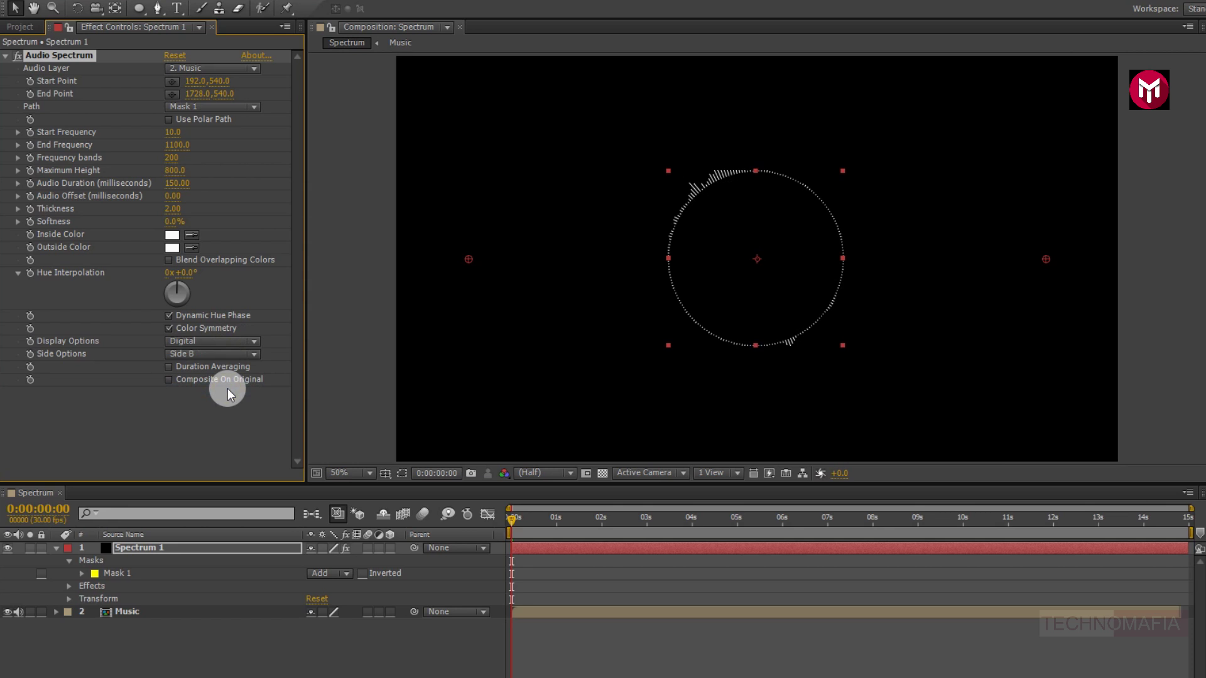
pyautogui.moveTo(511, 518)
pyautogui.mouseDown()
pyautogui.moveTo(732, 525)
pyautogui.moveTo(504, 537)
pyautogui.mouseUp()
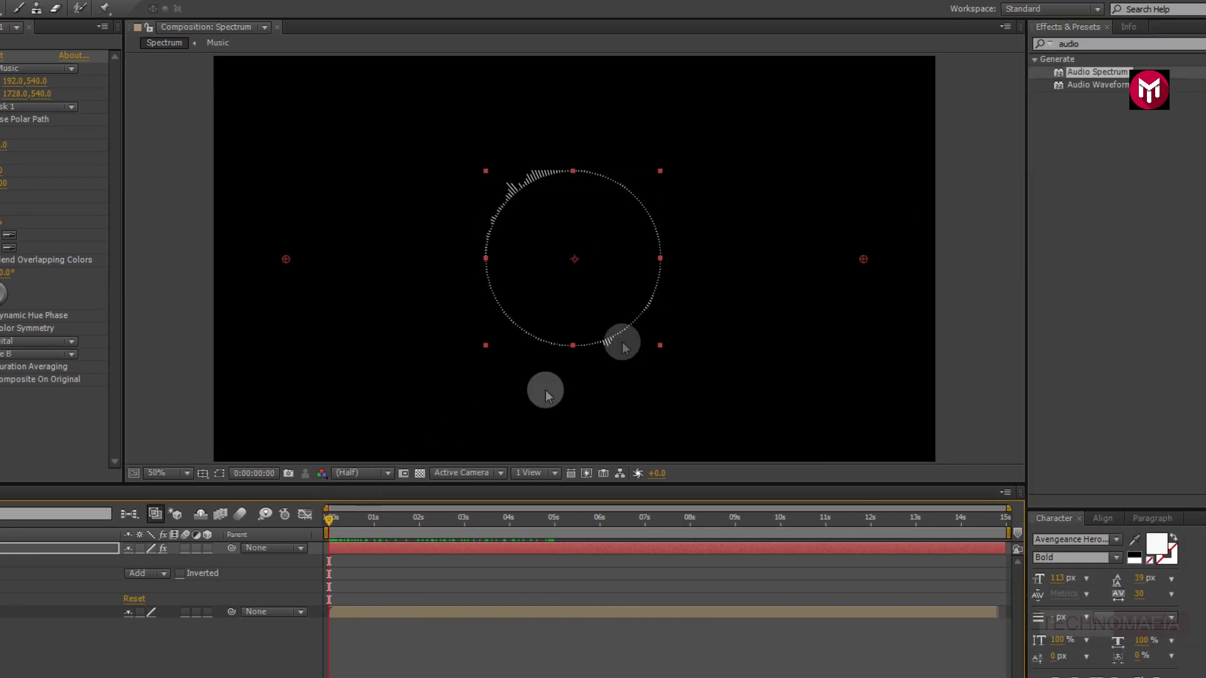
# Find the Rotate Over Time preset by searching for "rotate" and apply it to the Spectrum 1 layer
pyautogui.click(1057, 44)
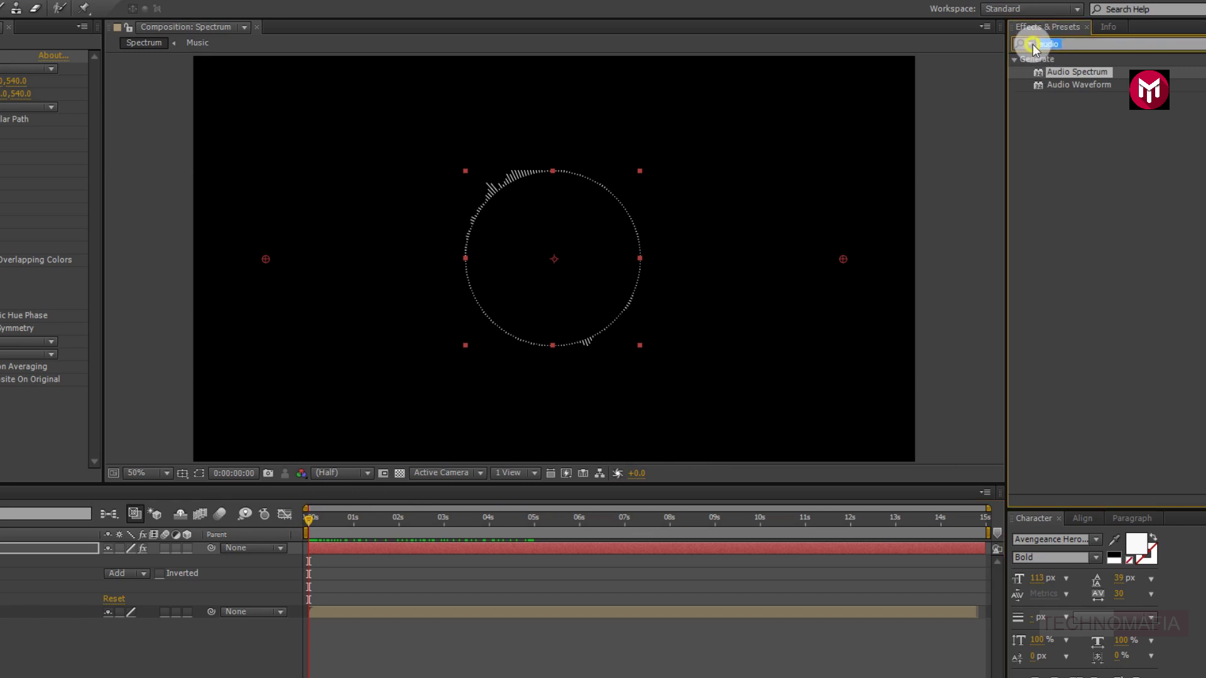
pyautogui.write('rotat')
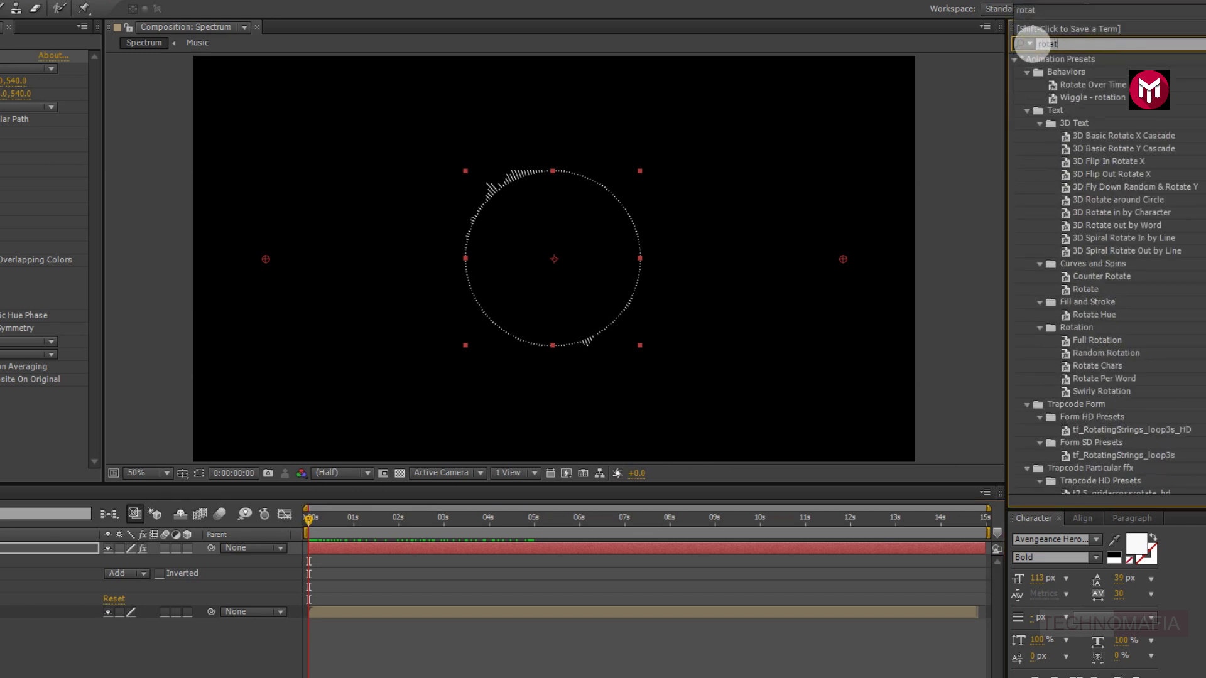
pyautogui.write('e')
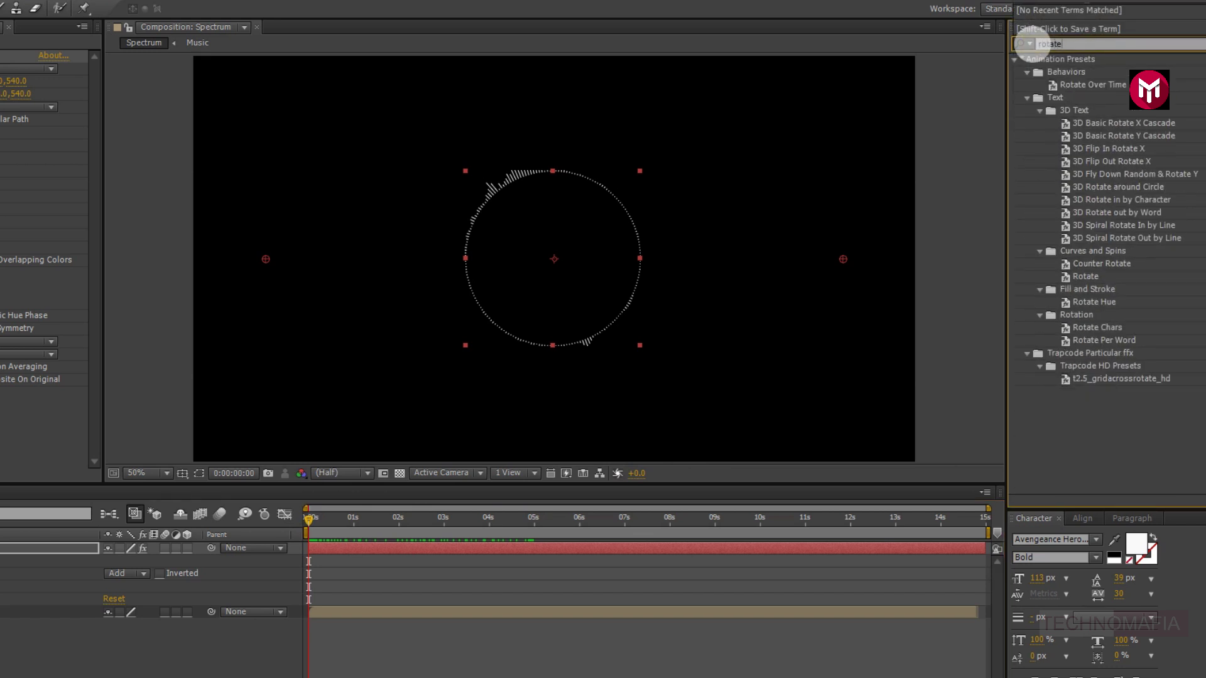
pyautogui.click(1089, 87)
pyautogui.click(1091, 89)
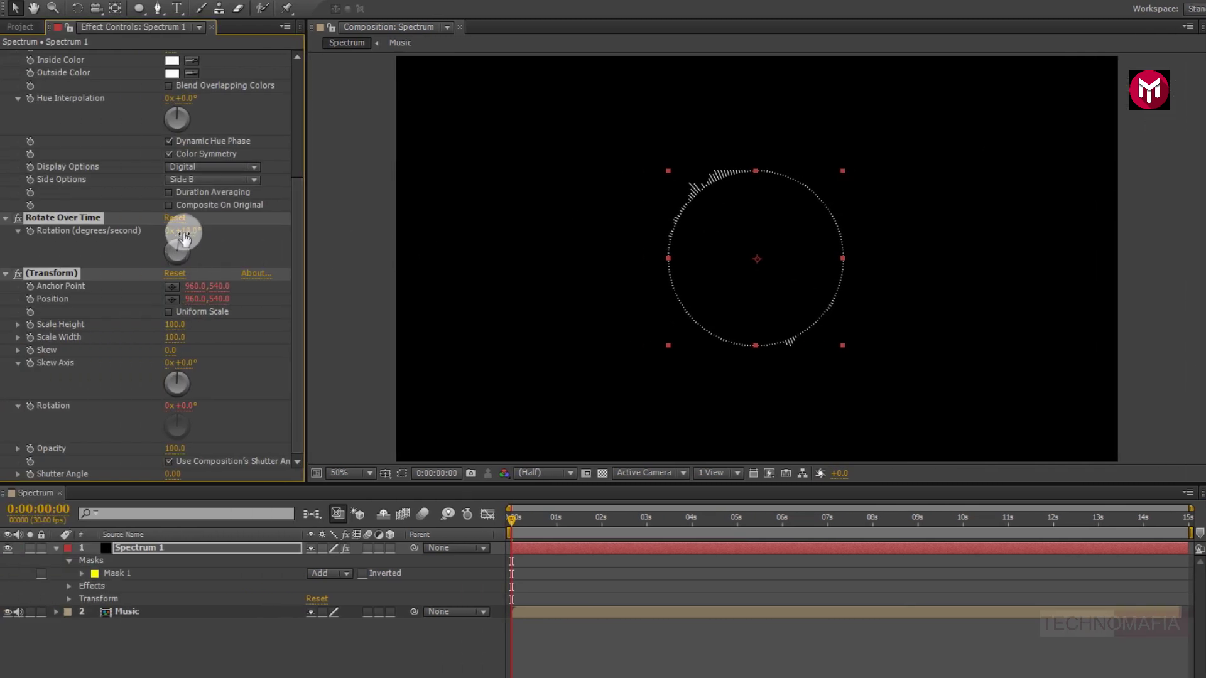
# Set Rotate Over Time's rotation to 50 degrees per second and preview the motion, moving the playhead to 0:00:00:08
pyautogui.click(187, 230)
pyautogui.write('50')
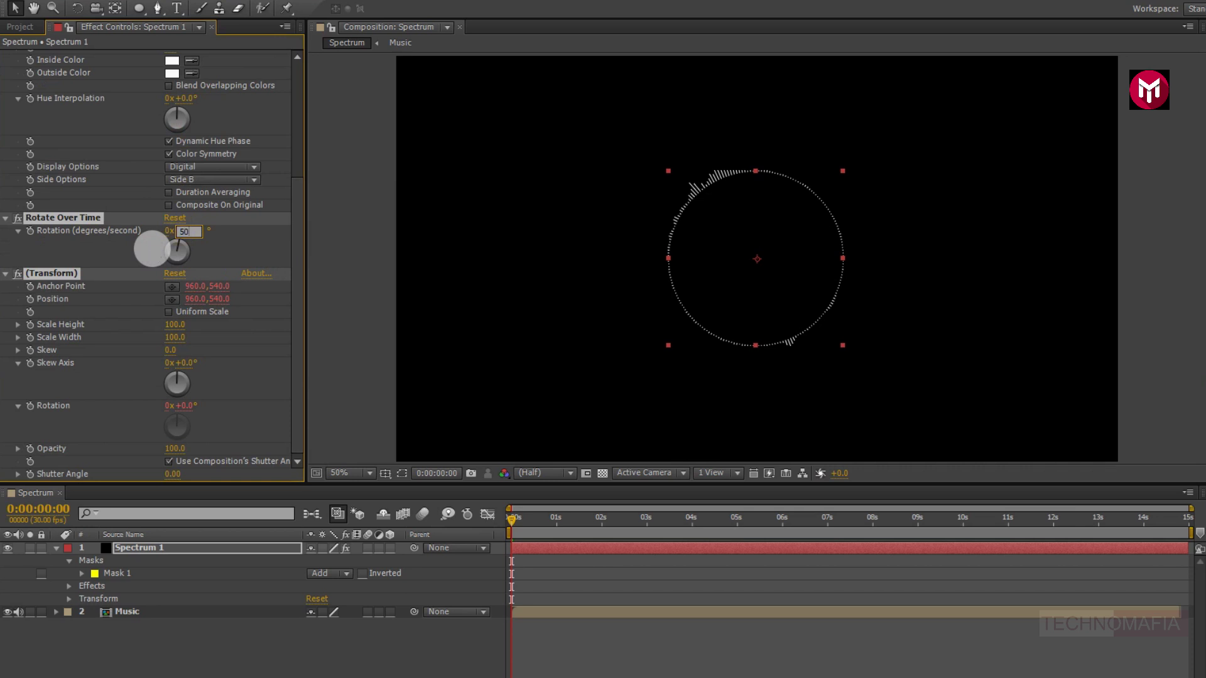
pyautogui.press('Return')
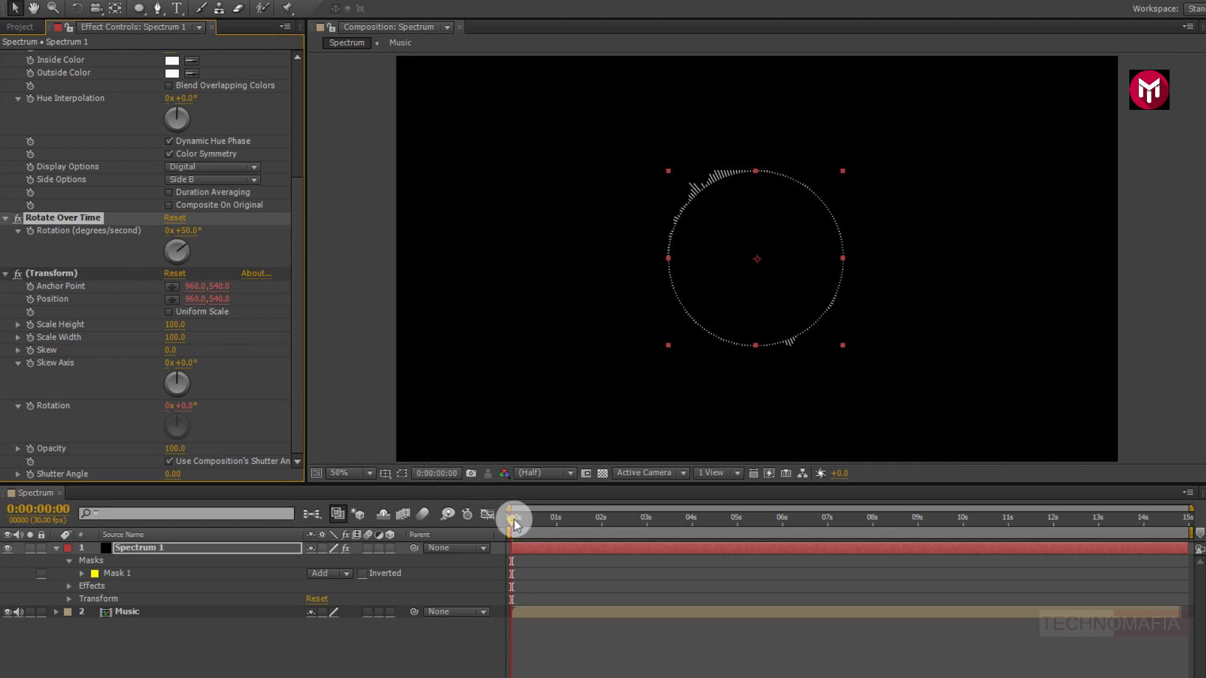
pyautogui.moveTo(502, 533)
pyautogui.mouseDown()
pyautogui.moveTo(781, 531)
pyautogui.moveTo(525, 535)
pyautogui.mouseUp()
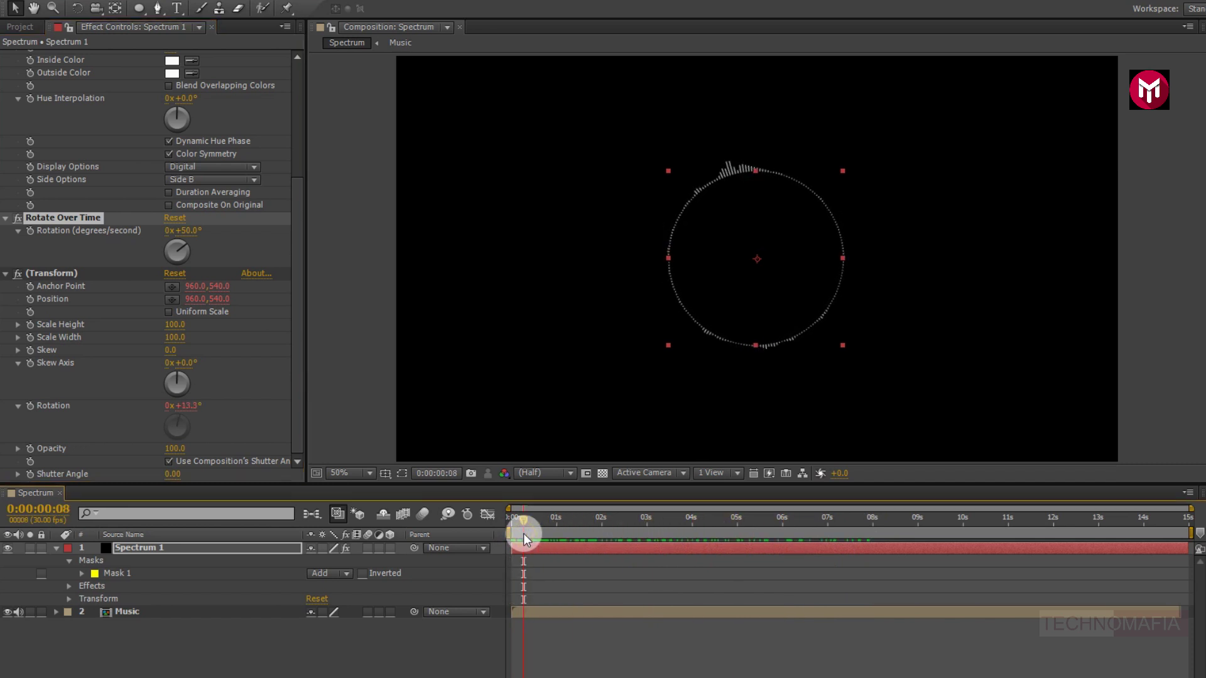
# Duplicate the Spectrum 1 layer, collapse the original's properties and select the upper copy
pyautogui.click(146, 549)
pyautogui.hotkey('ctrl', 'd')
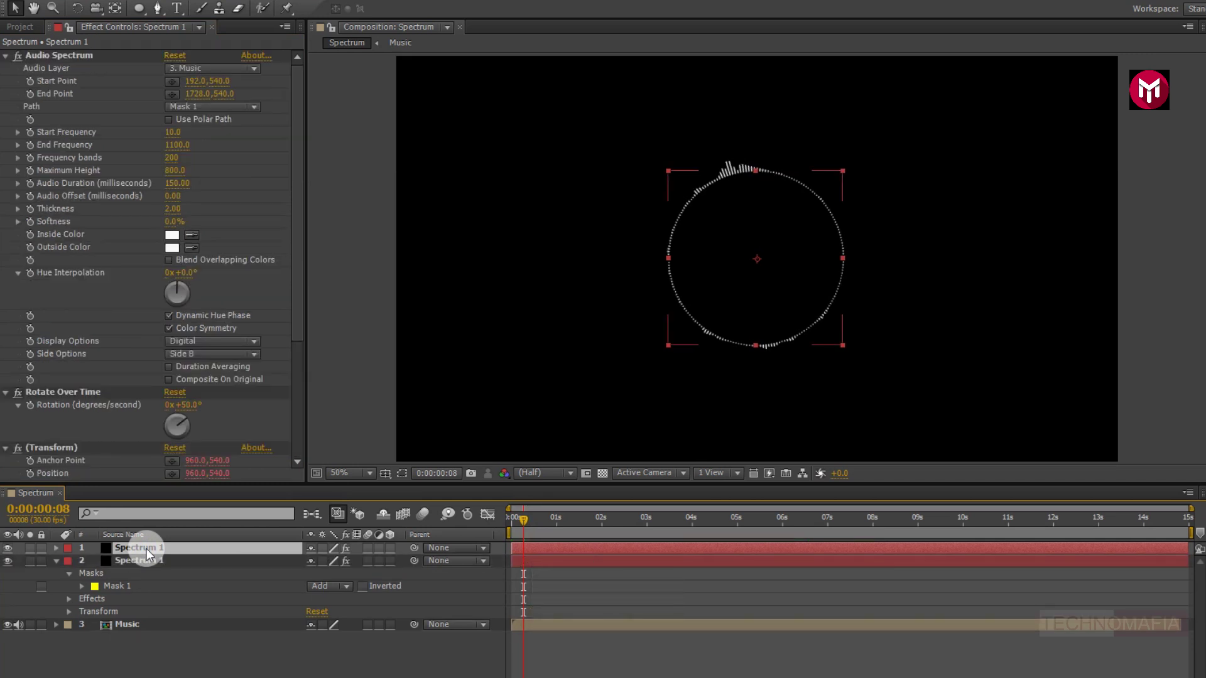
pyautogui.click(57, 562)
pyautogui.click(134, 551)
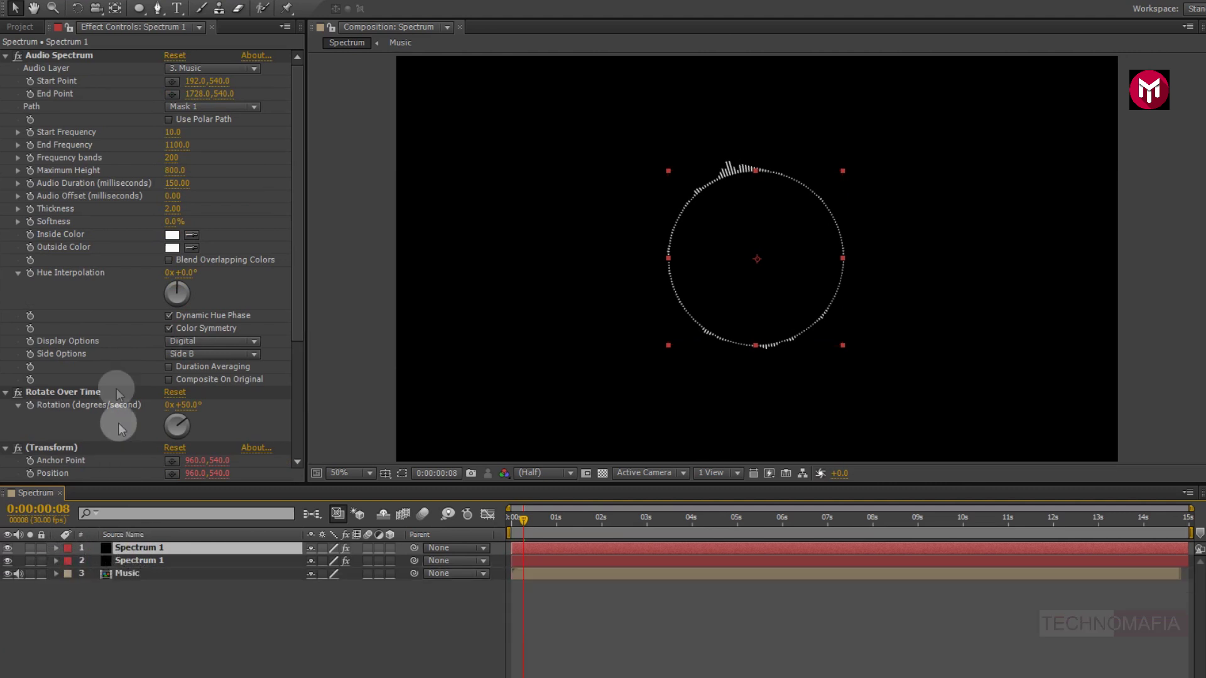
# Set the duplicate's Audio Spectrum Start Frequency to 1100 and End Frequency to 1800
pyautogui.click(174, 133)
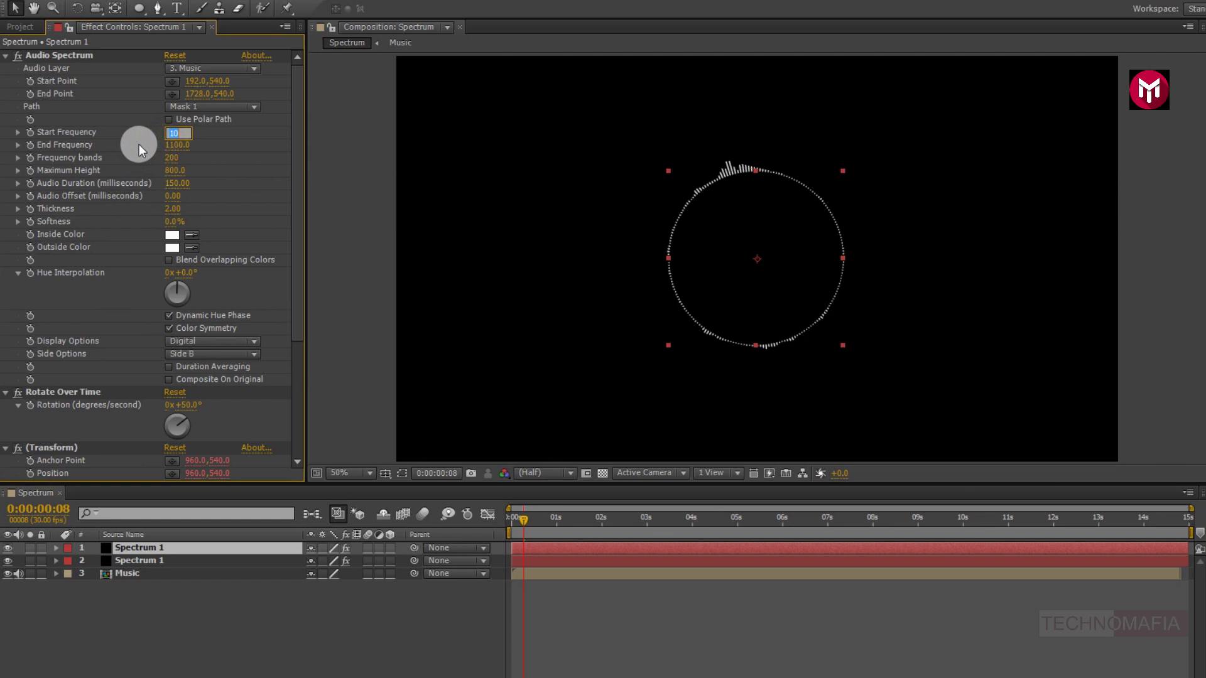
pyautogui.write('1100')
pyautogui.press('Return')
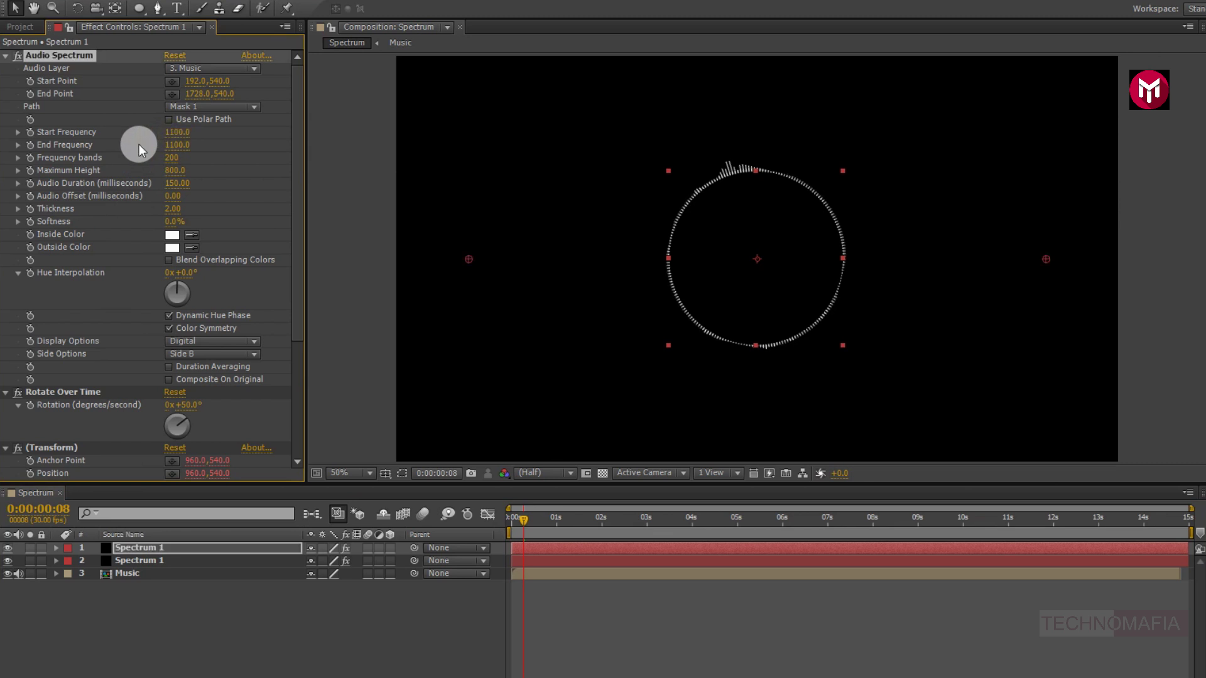
pyautogui.click(168, 147)
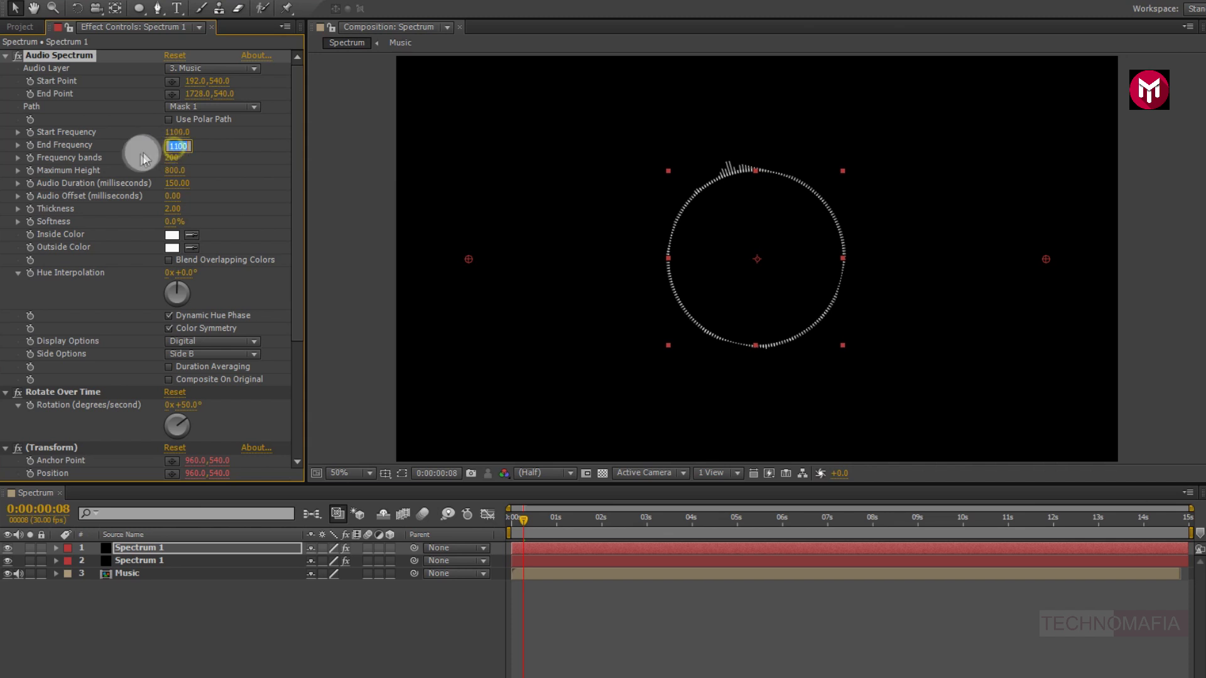
pyautogui.write('1800.0')
pyautogui.press('Tab')
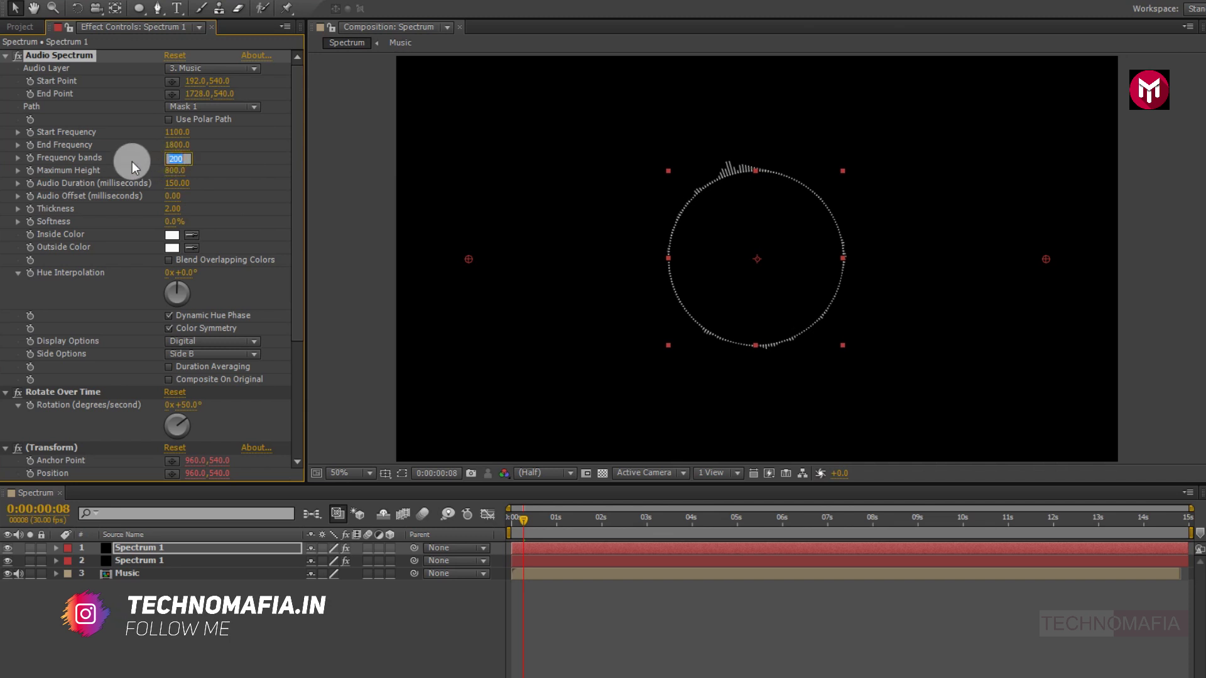
# Set the duplicate's Frequency bands to 80, Maximum Height to 2000 and Thickness to 6
pyautogui.write('80')
pyautogui.press('Return')
pyautogui.press('Tab')
pyautogui.write('2000')
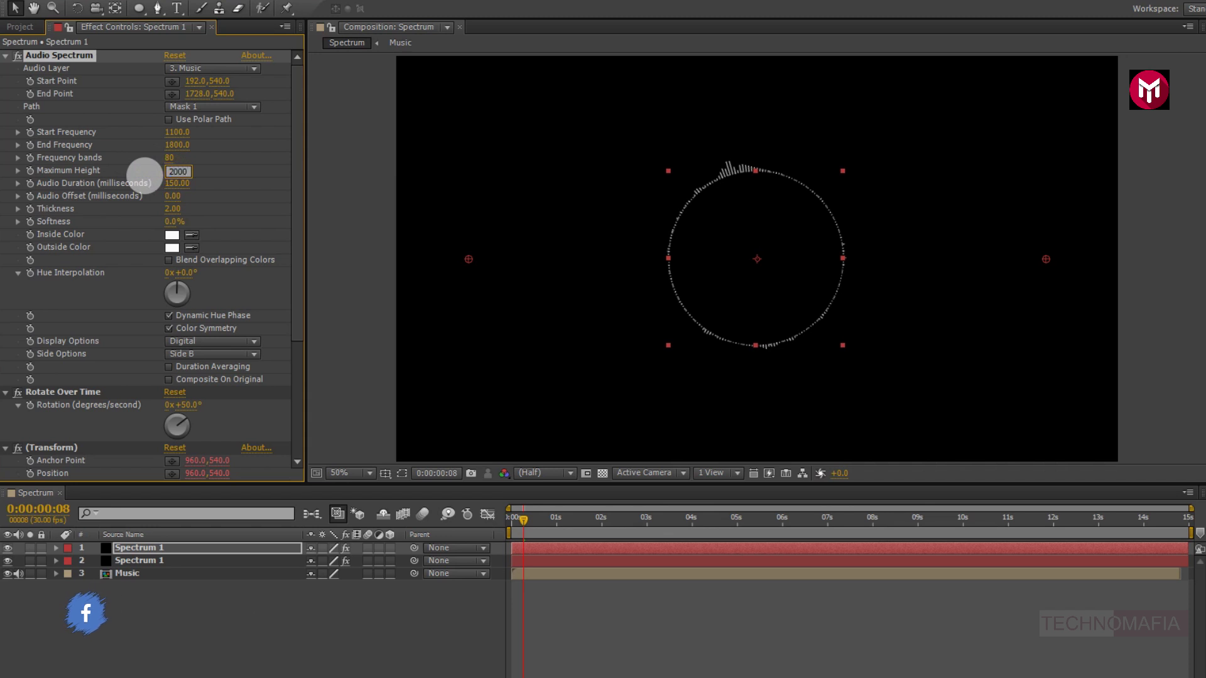
pyautogui.press('Return')
pyautogui.click(172, 208)
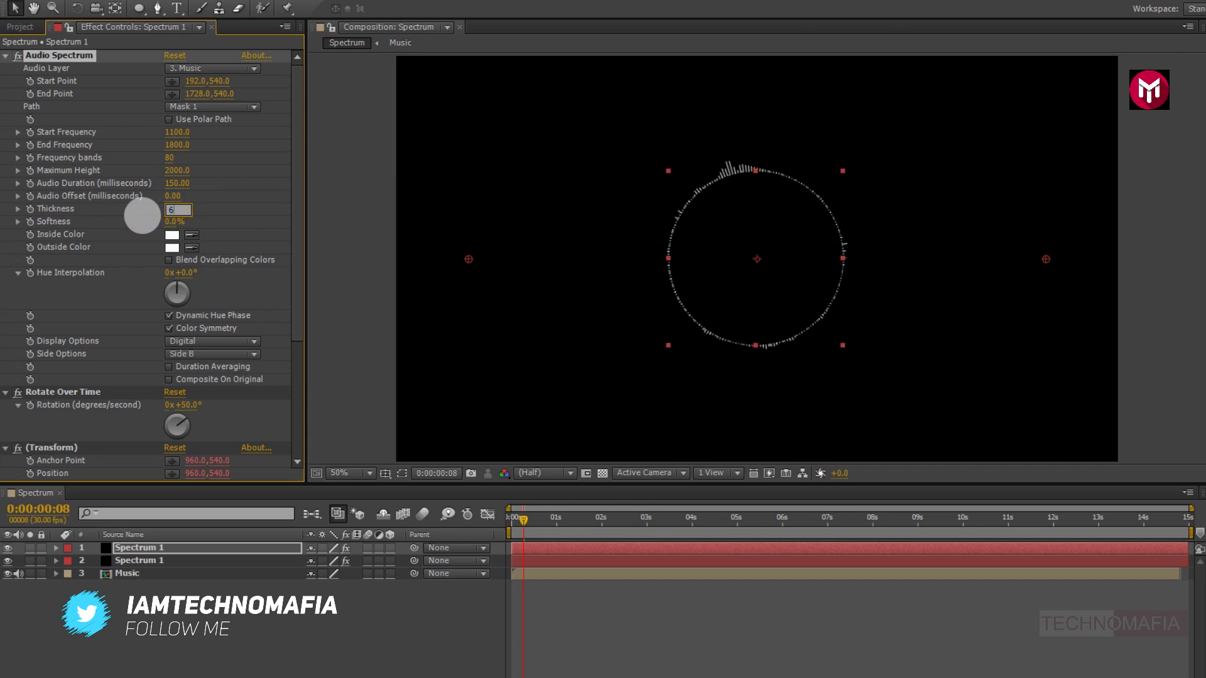
pyautogui.press('Return')
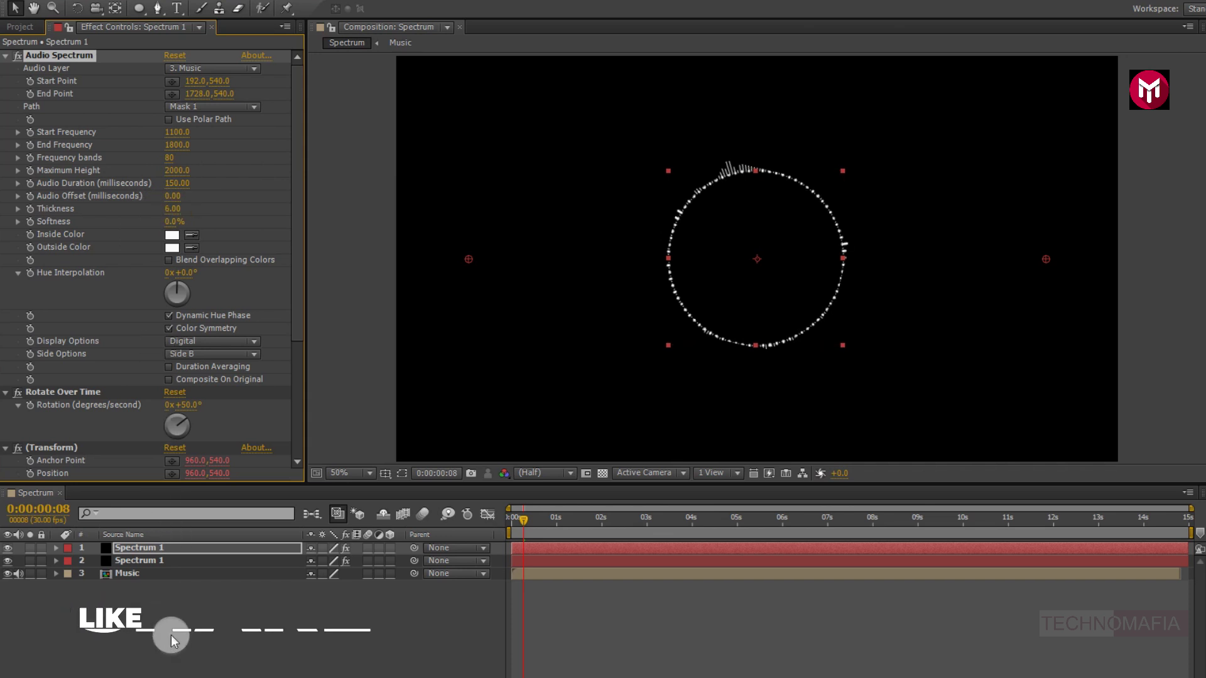
# Create a black 1920 × 1080 px solid named Spectrum 2 above the two Spectrum 1 layers
pyautogui.click(171, 632)
pyautogui.rightClick(171, 627)
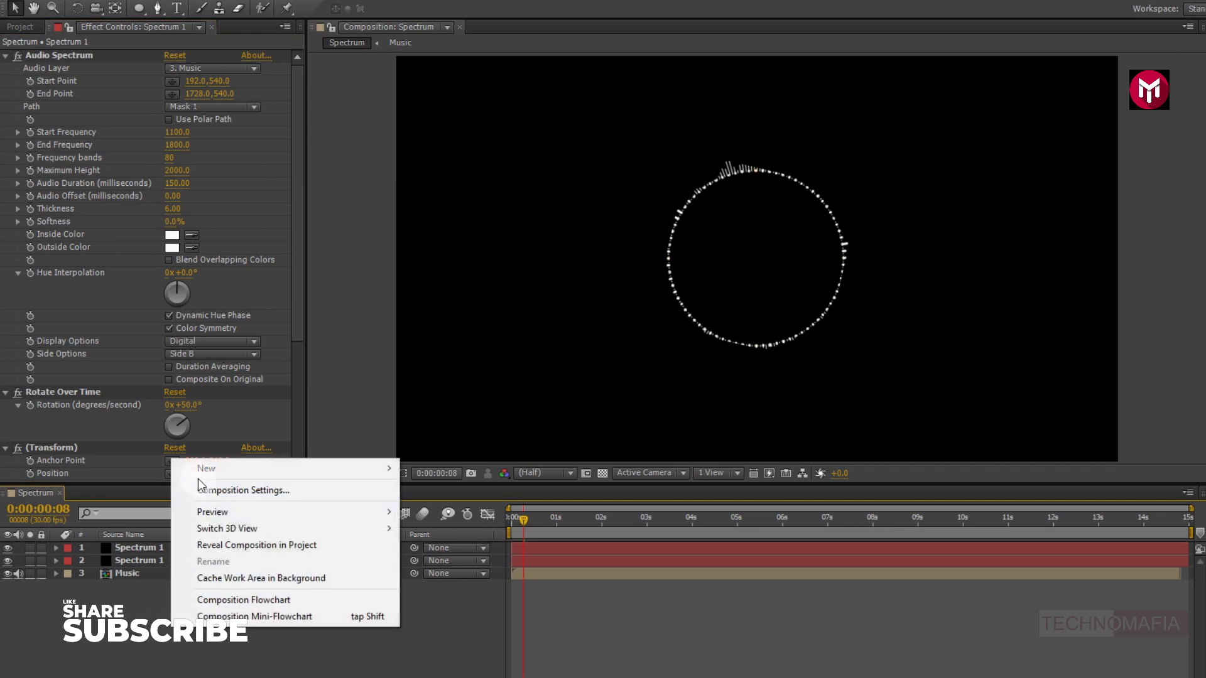
pyautogui.moveTo(366, 469)
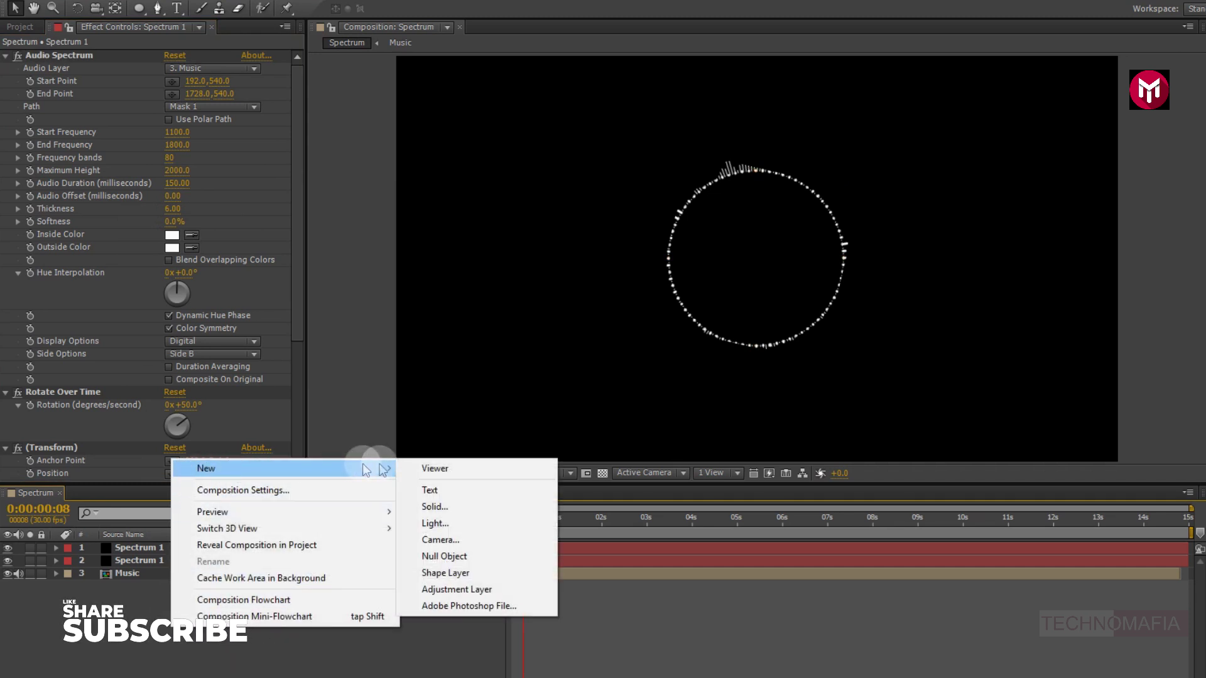
pyautogui.click(441, 504)
pyautogui.write('Spectrum')
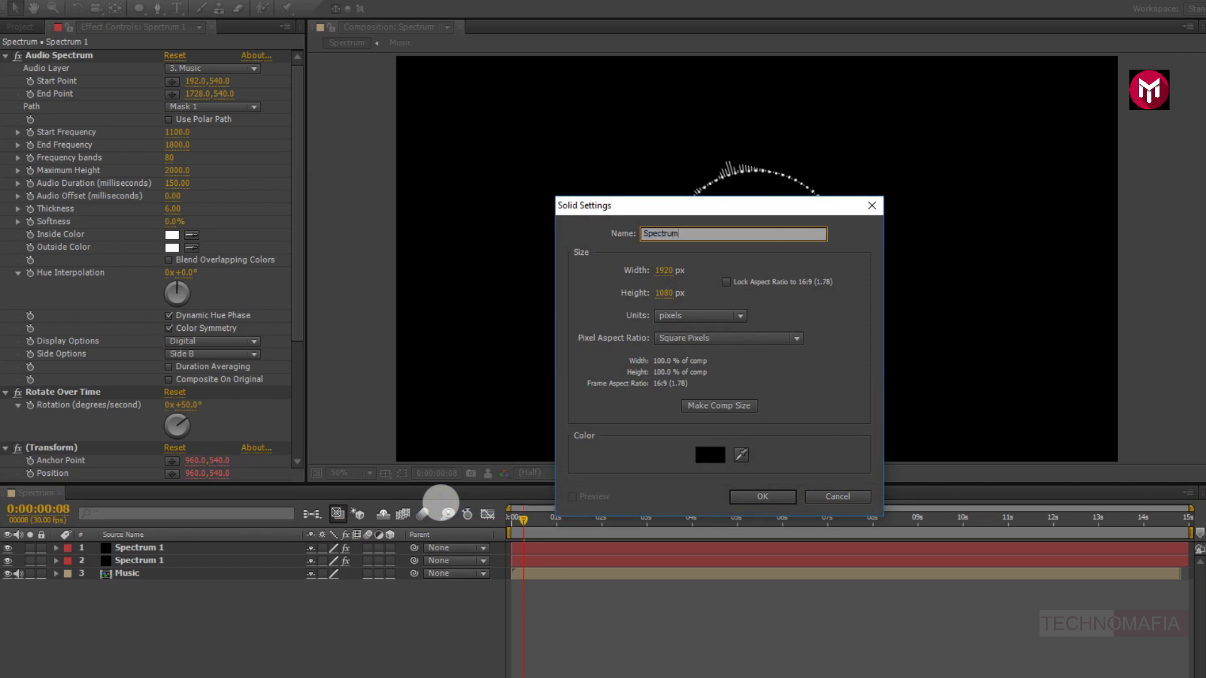
pyautogui.write(' 2')
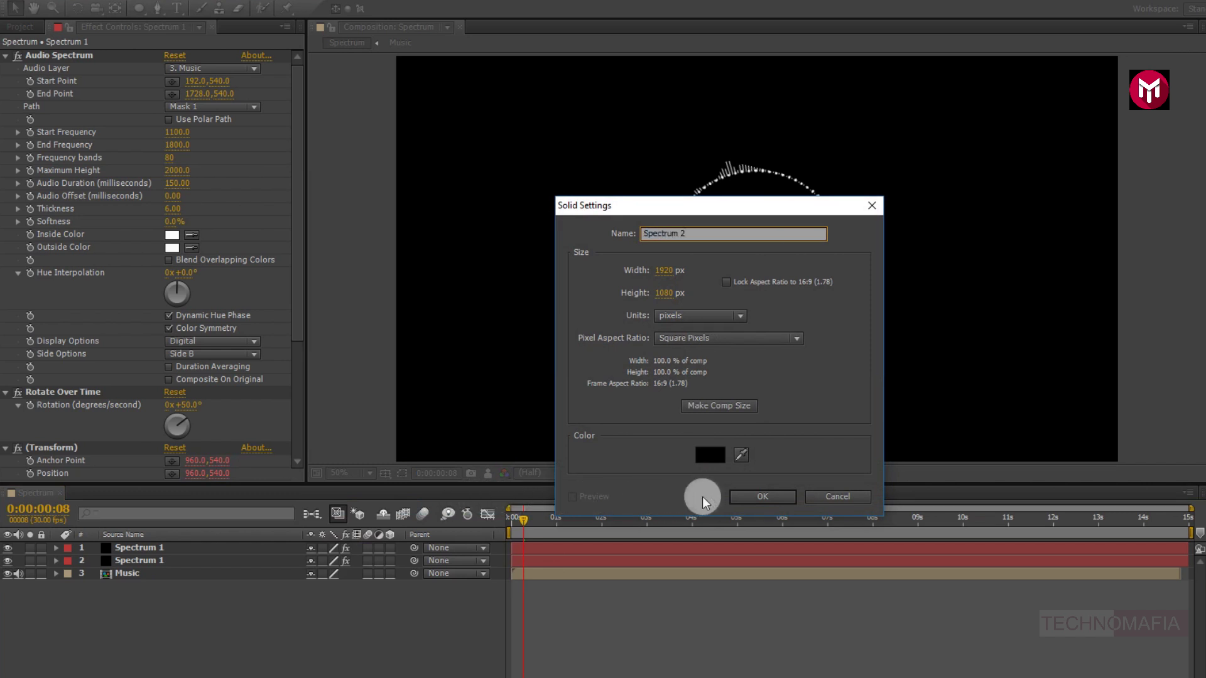
pyautogui.click(754, 497)
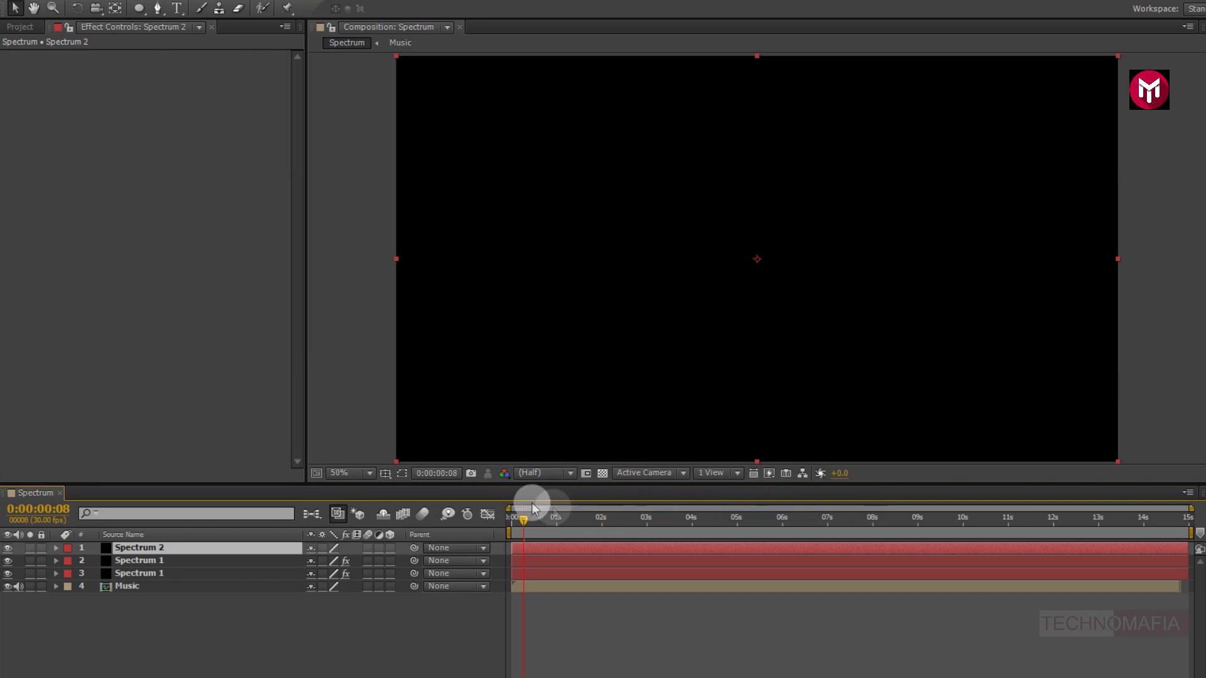
# Show mask paths in the viewer and draw a centered circular mask on Spectrum 2, smaller than the existing spectrum ring
pyautogui.click(404, 477)
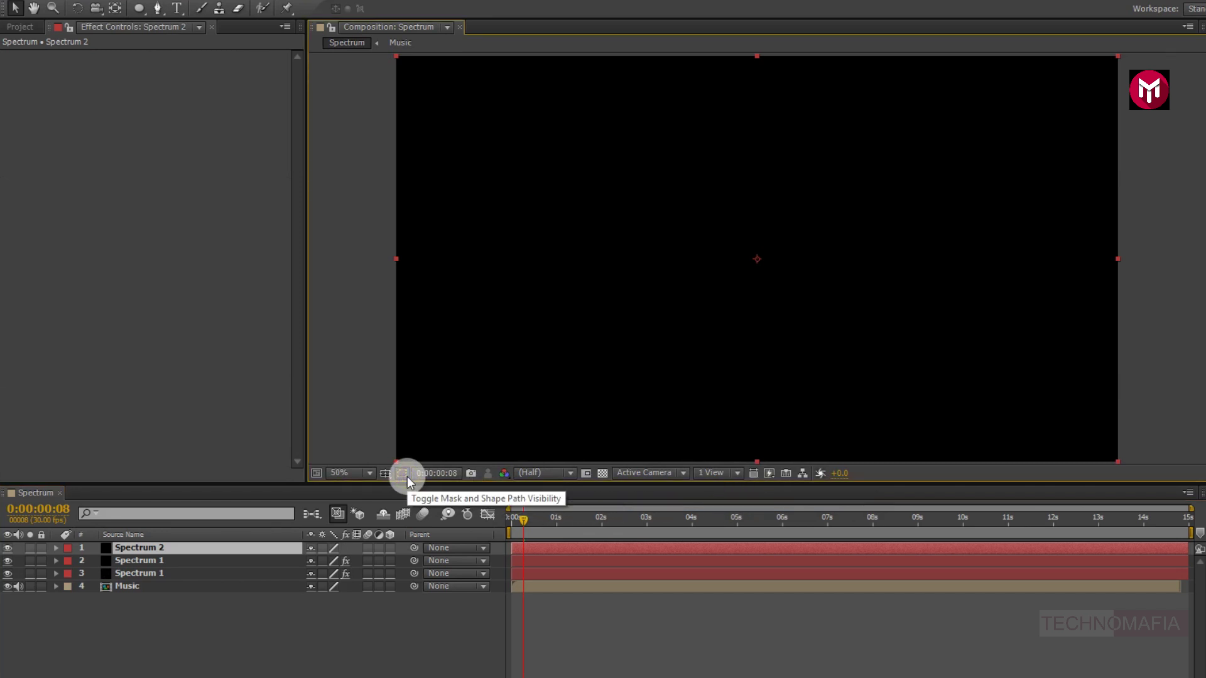
pyautogui.click(139, 8)
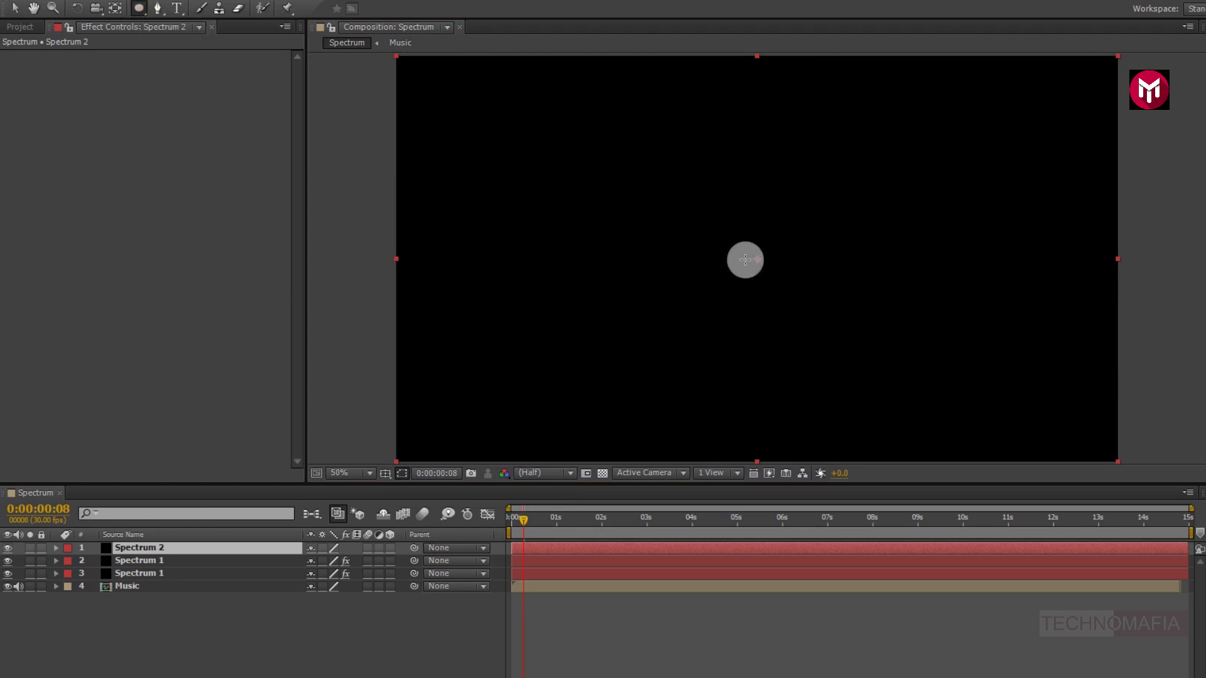
pyautogui.hotkey('ctrl', 'shift')
pyautogui.moveTo(756, 257); pyautogui.dragTo(817, 239)
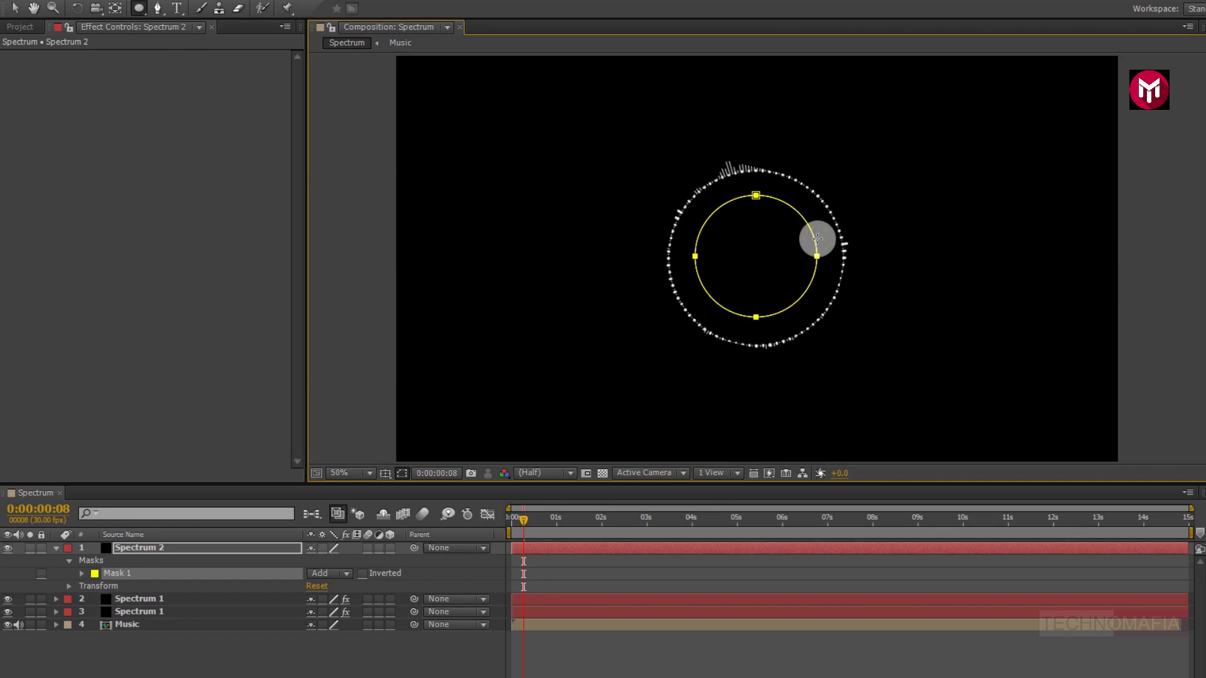
# Apply the Audio Spectrum effect to the Spectrum 2 layer and hide the mask paths in the viewer
pyautogui.click(1031, 44)
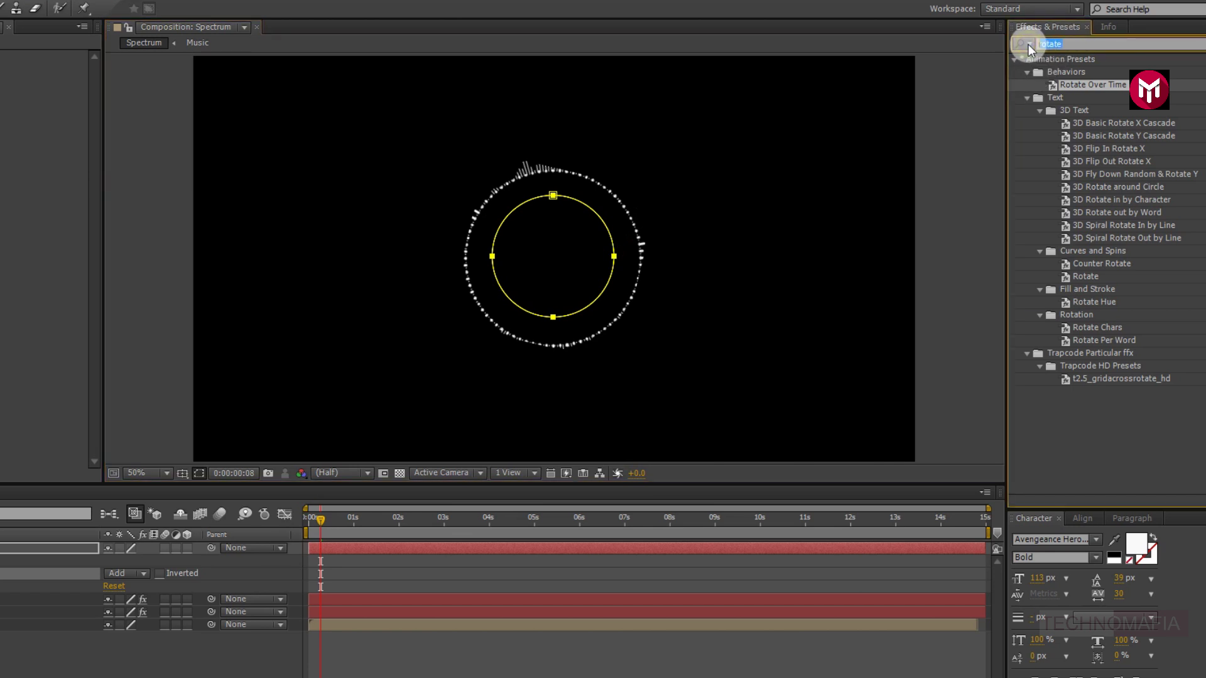
pyautogui.write('aud')
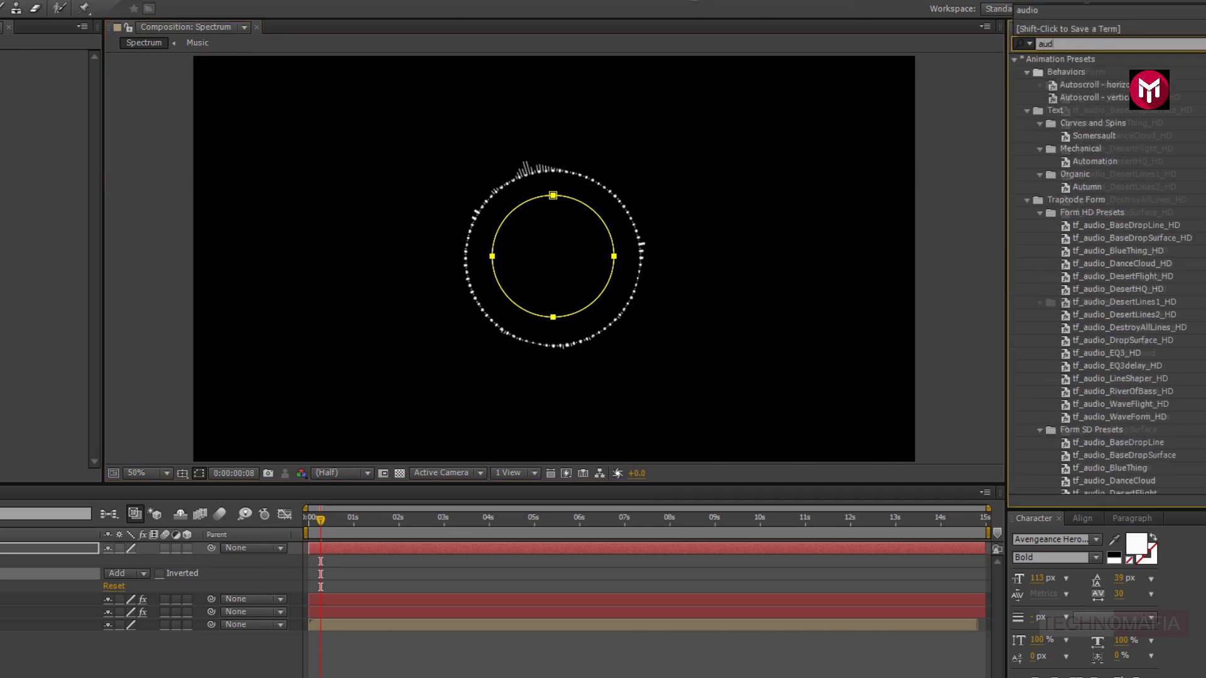
pyautogui.write('i')
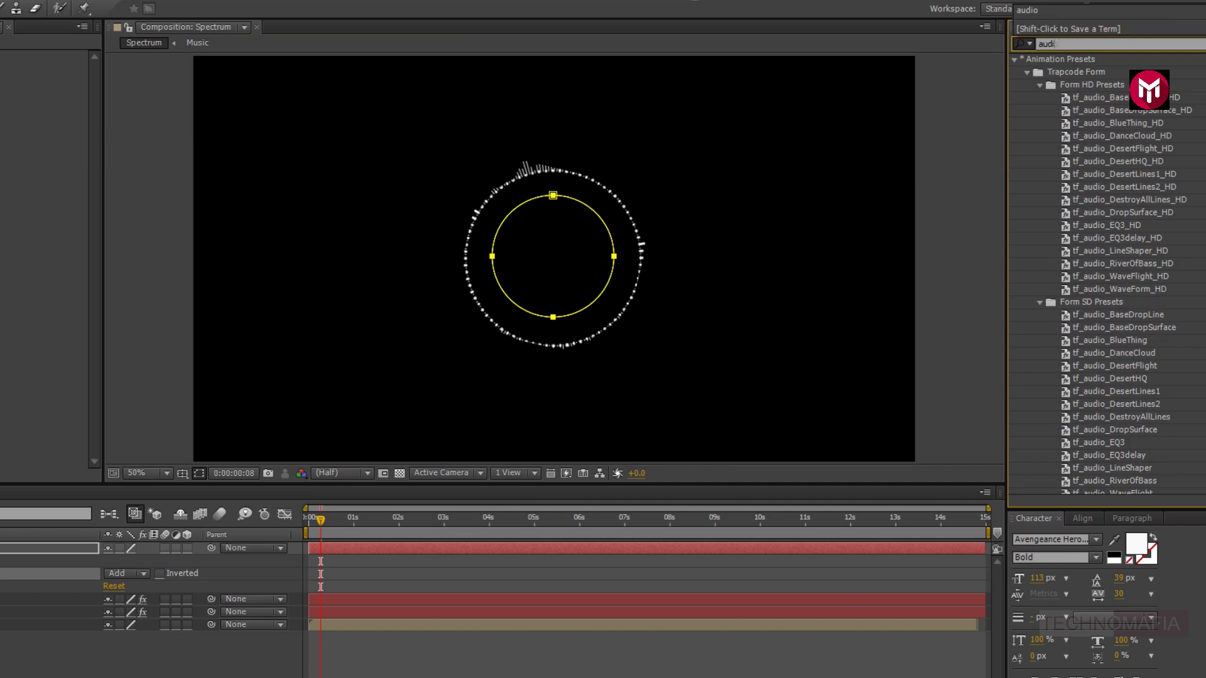
pyautogui.write('o')
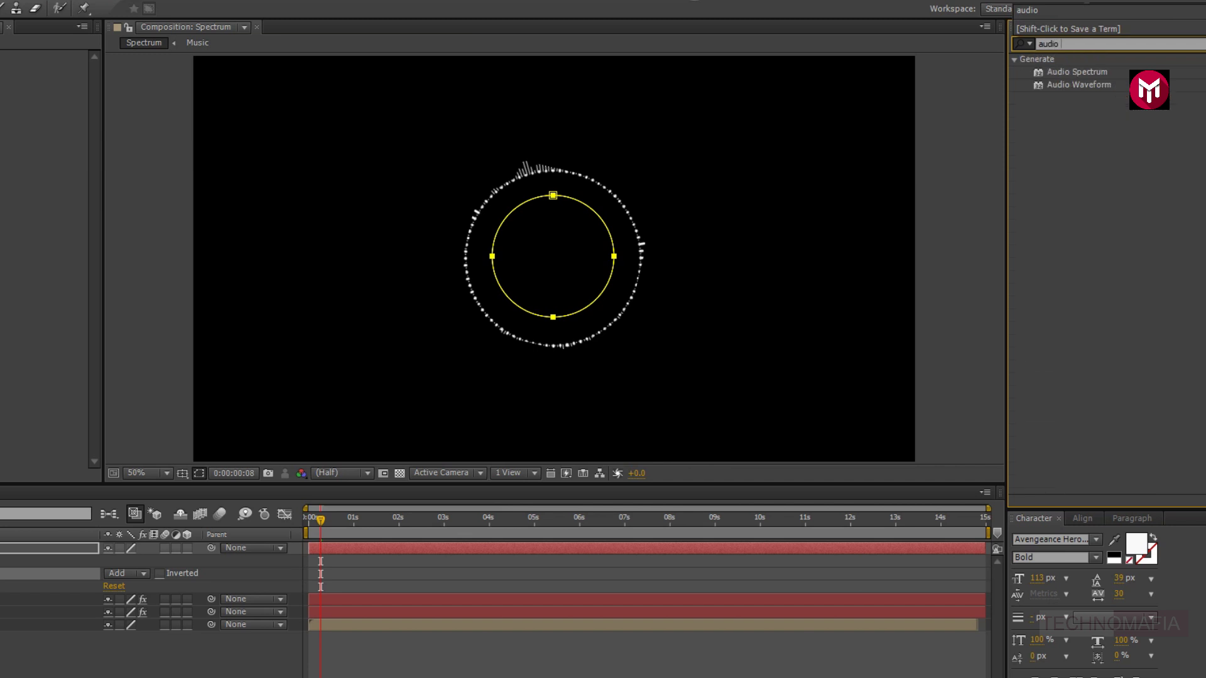
pyautogui.click(1070, 73)
pyautogui.doubleClick(1070, 72)
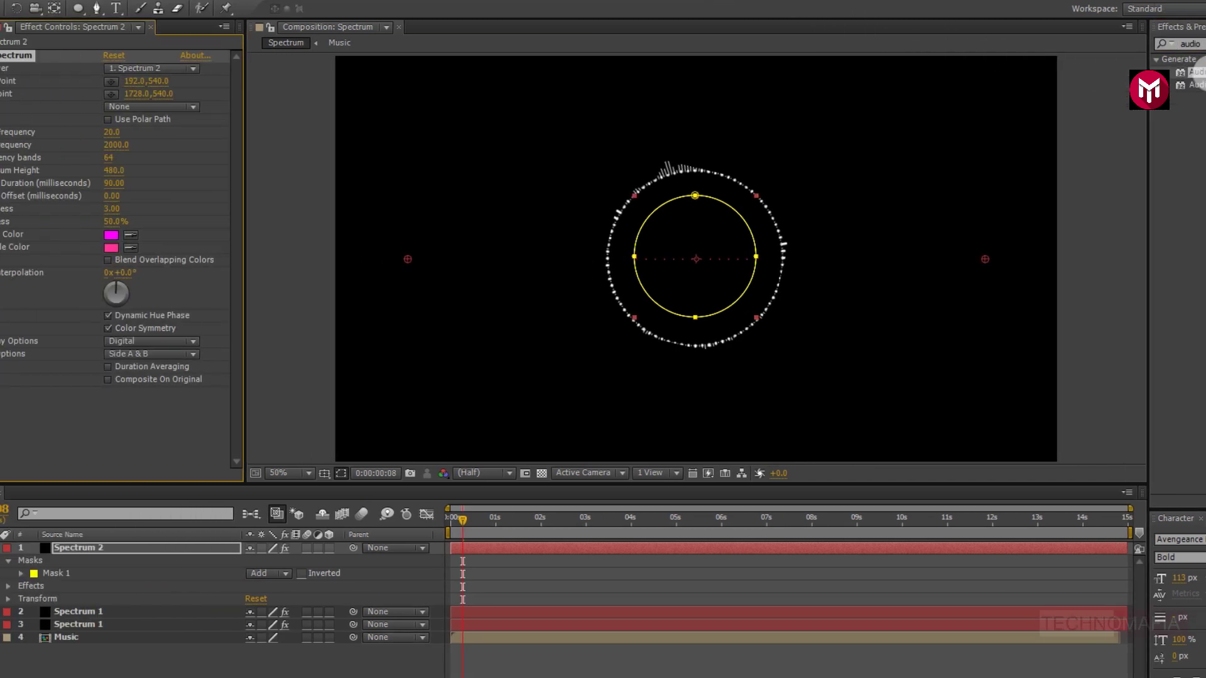
pyautogui.click(404, 473)
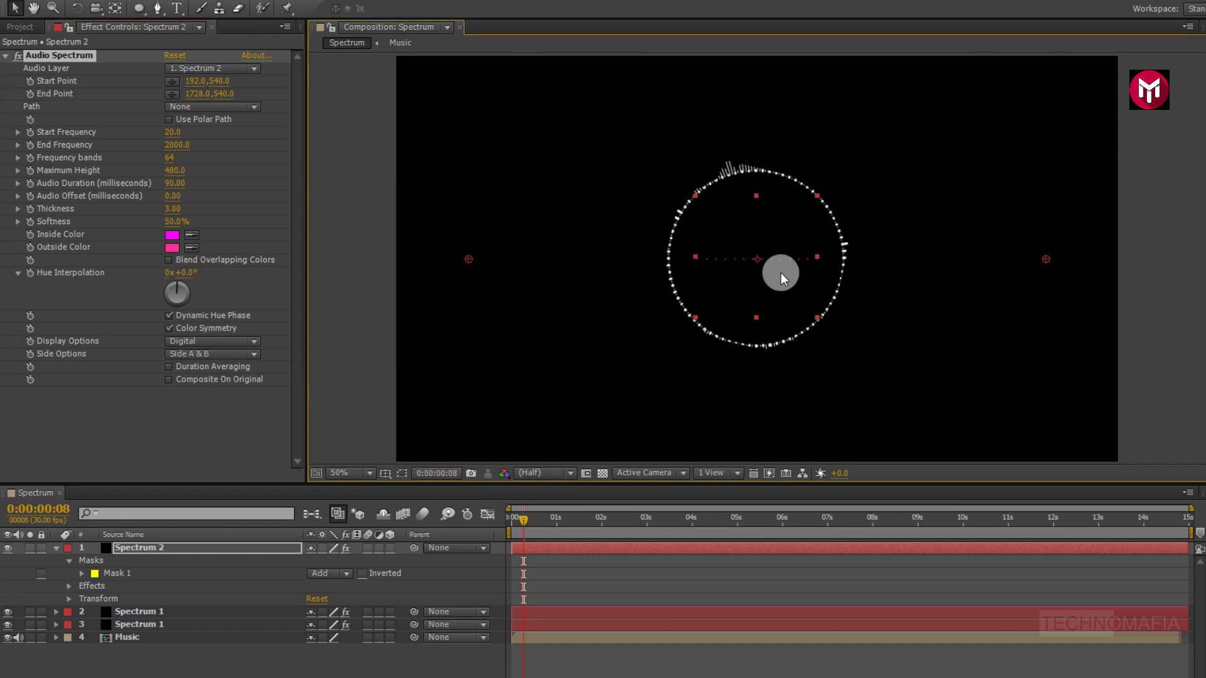
# Set Spectrum 2's Audio Spectrum Audio Layer to Music and its Path to Mask 1
pyautogui.press('.')
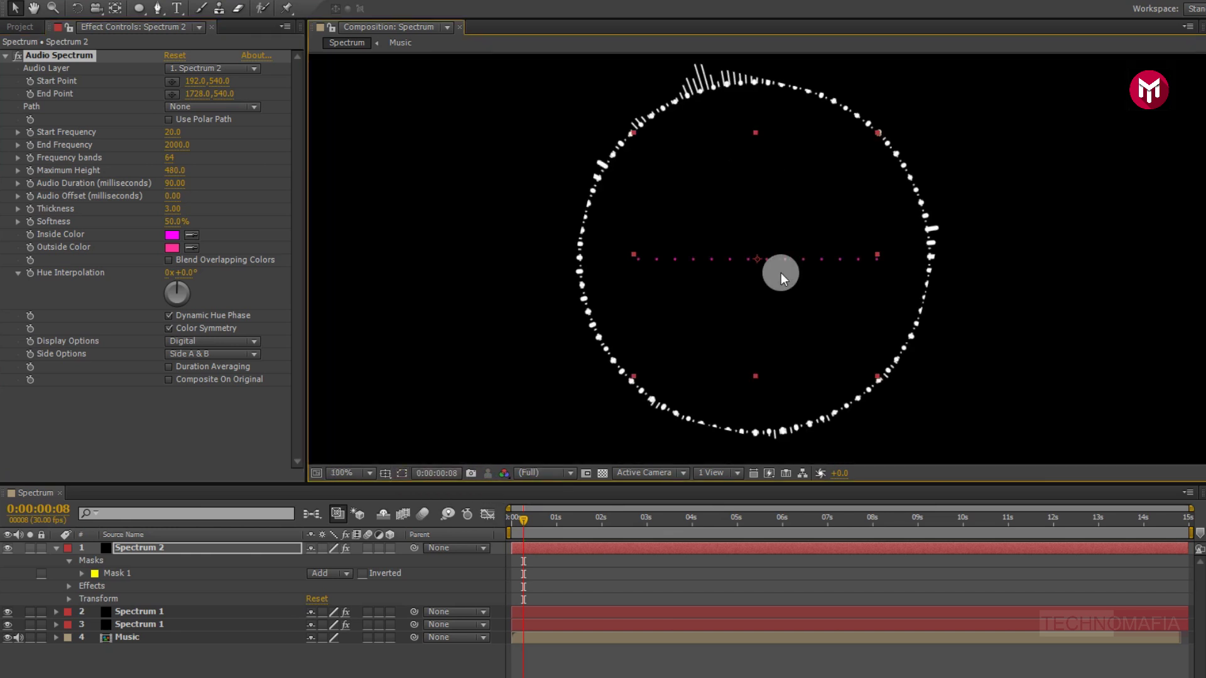
pyautogui.click(192, 68)
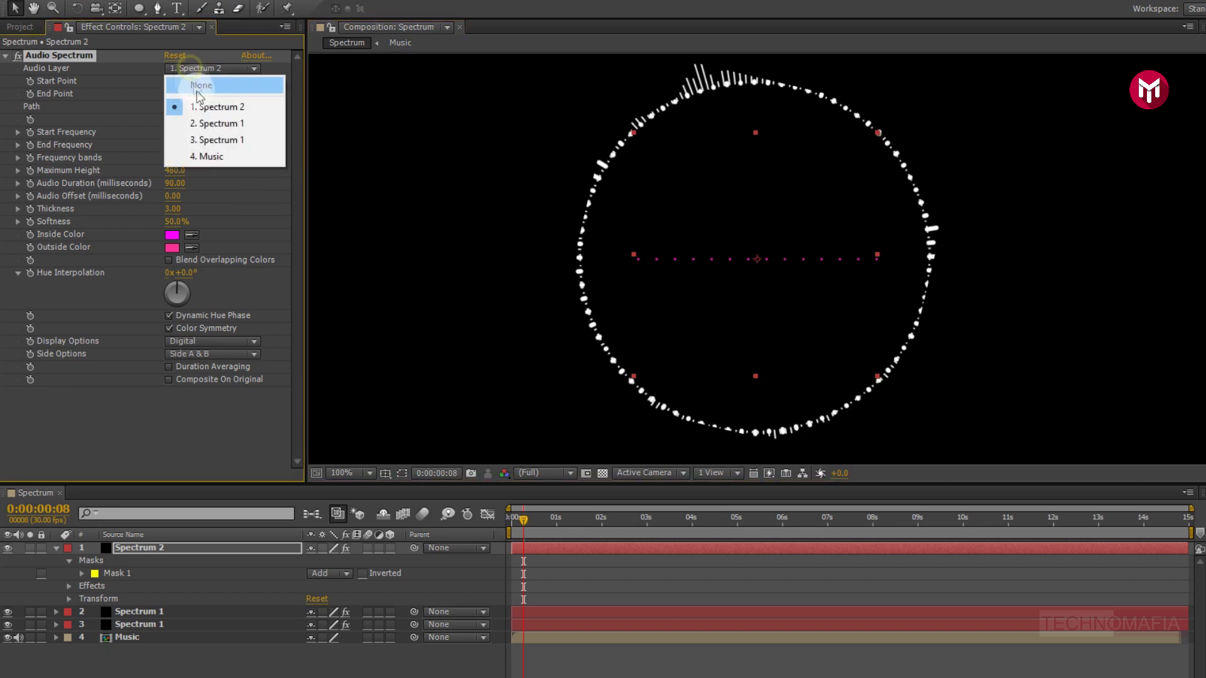
pyautogui.click(202, 155)
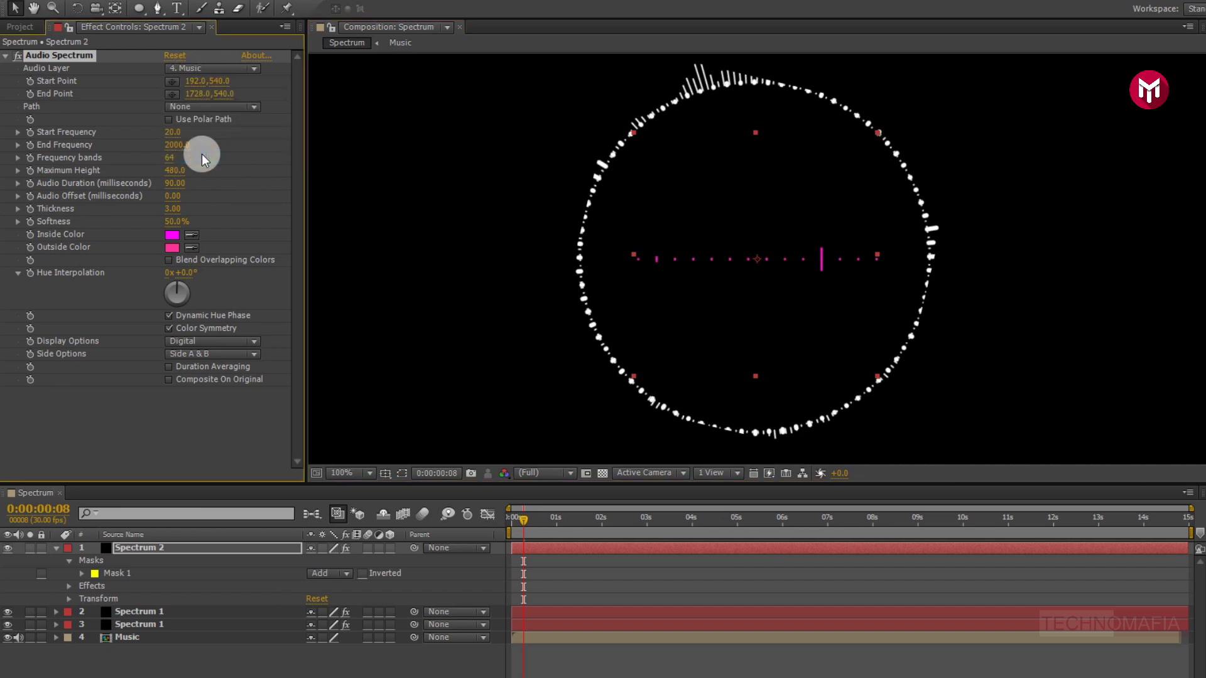
pyautogui.click(218, 107)
pyautogui.click(221, 141)
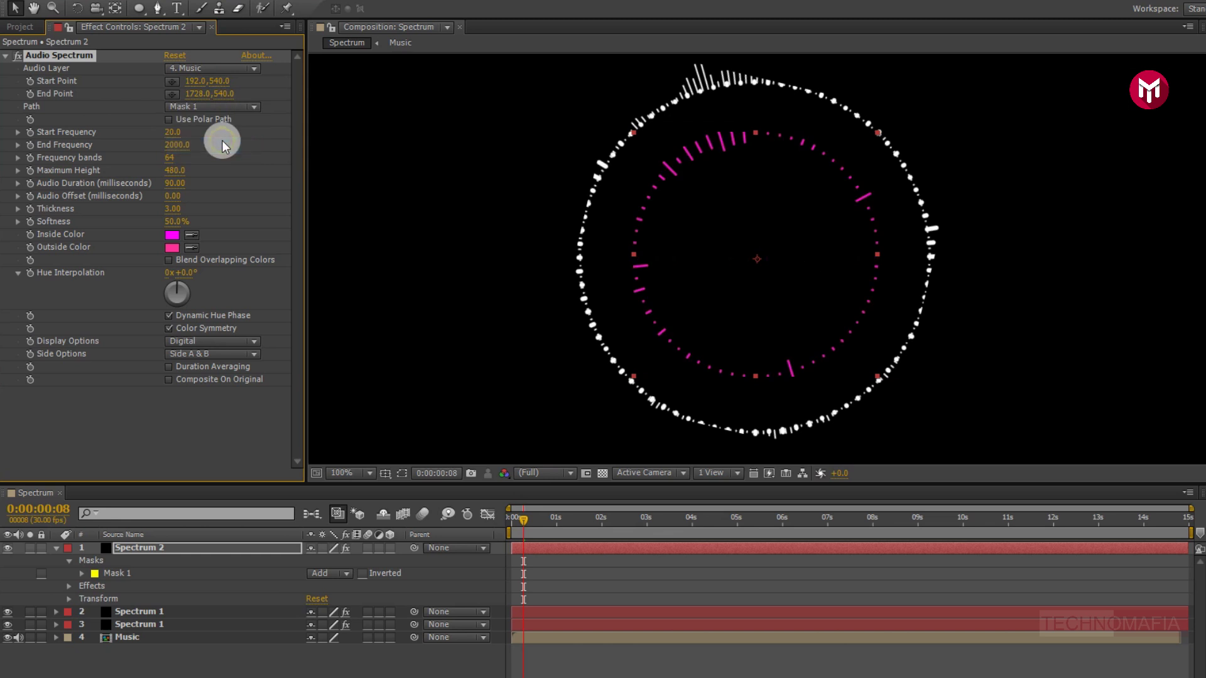
# Set Spectrum 2's Audio Spectrum Start Frequency to 10 and End Frequency to 1100
pyautogui.click(173, 133)
pyautogui.write('10')
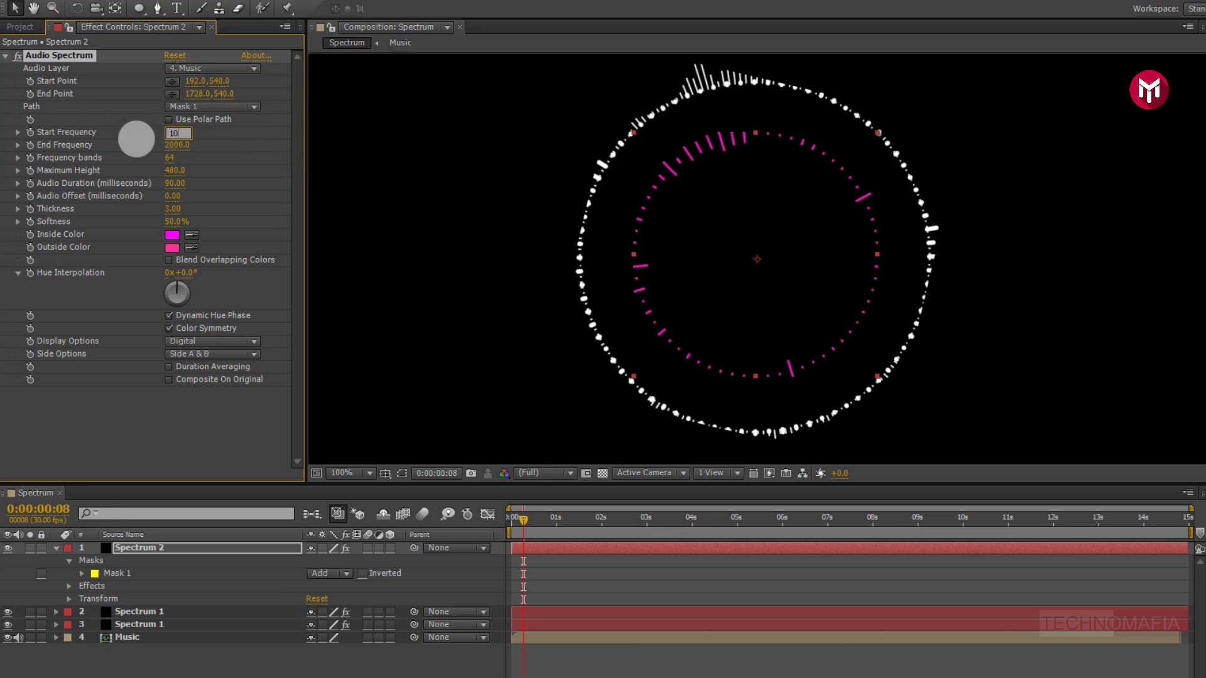
pyautogui.press('Tab')
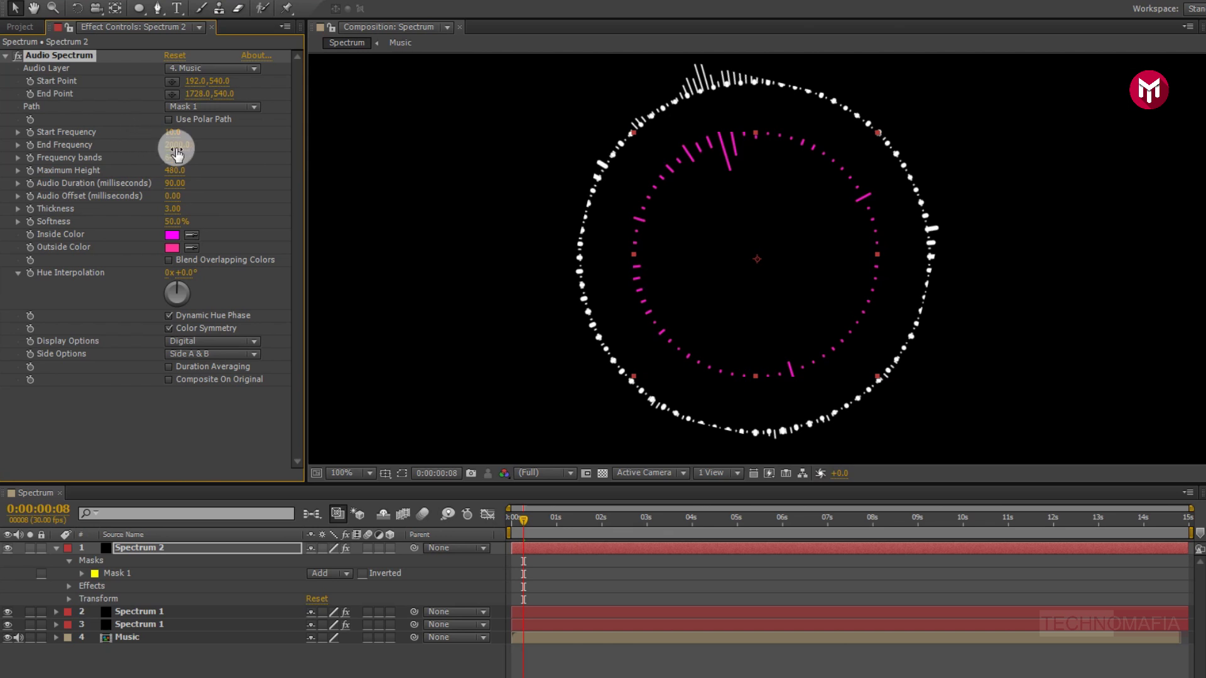
pyautogui.write('110')
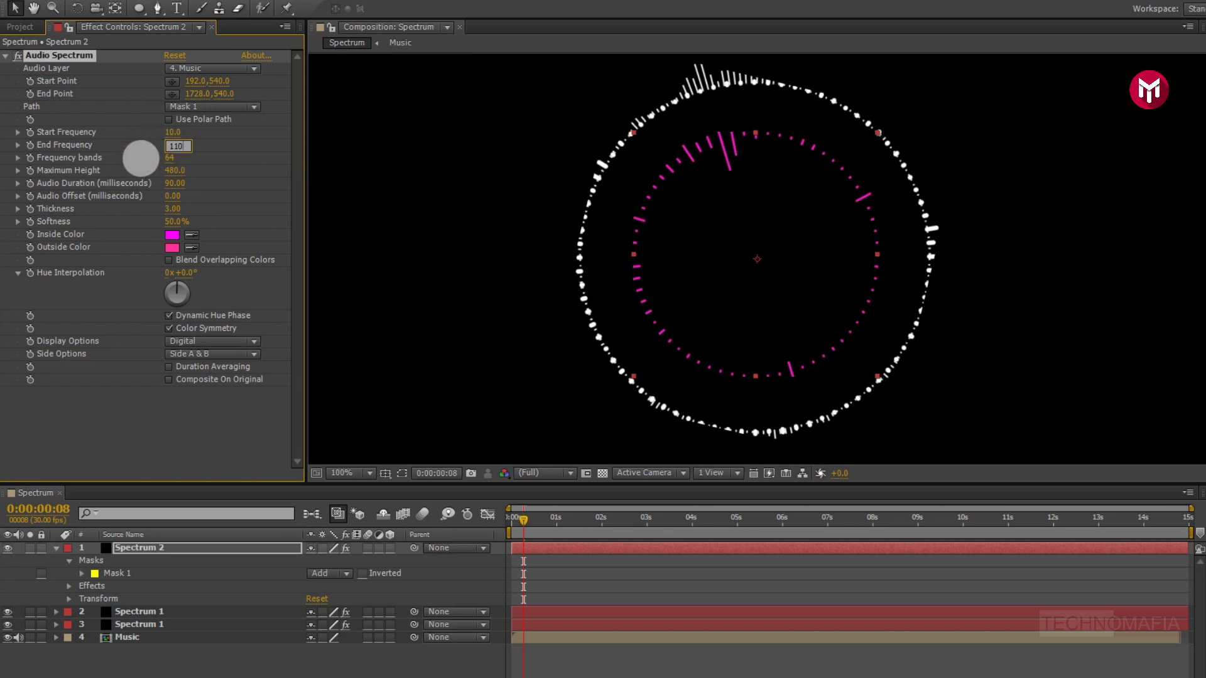
pyautogui.write('0')
pyautogui.press('Return')
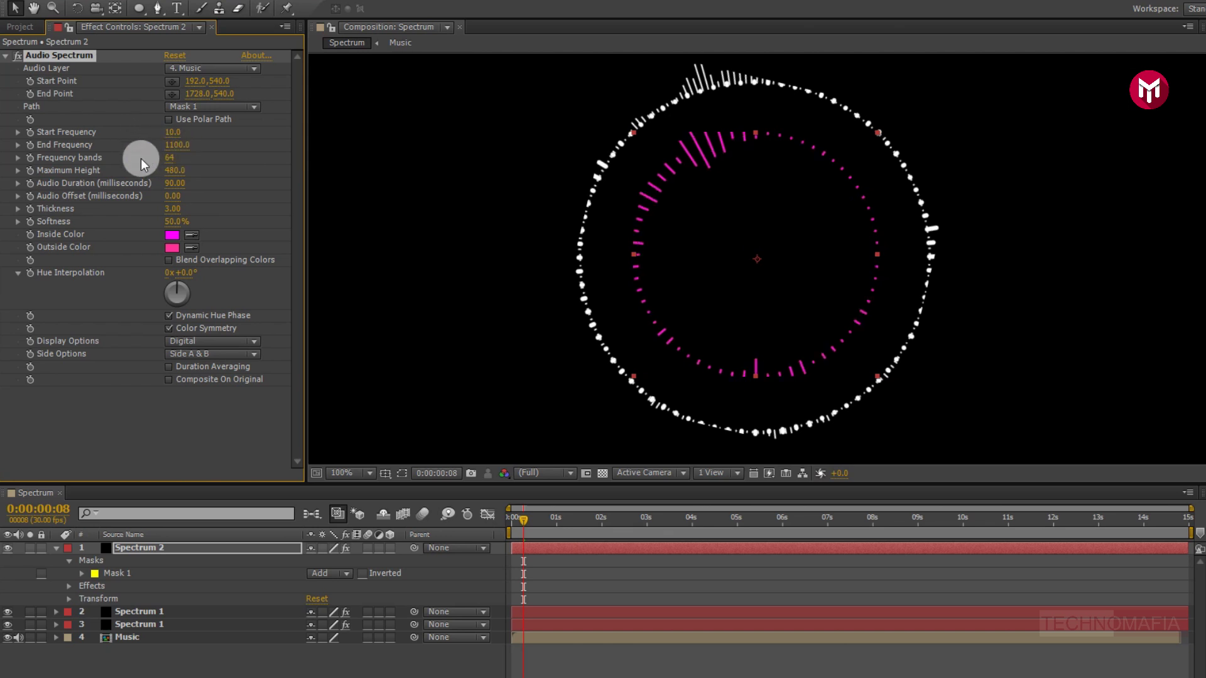
# Set Spectrum 2's Frequency bands to 150 and Maximum Height to 50
pyautogui.press('Tab')
pyautogui.write('15')
pyautogui.press('Tab')
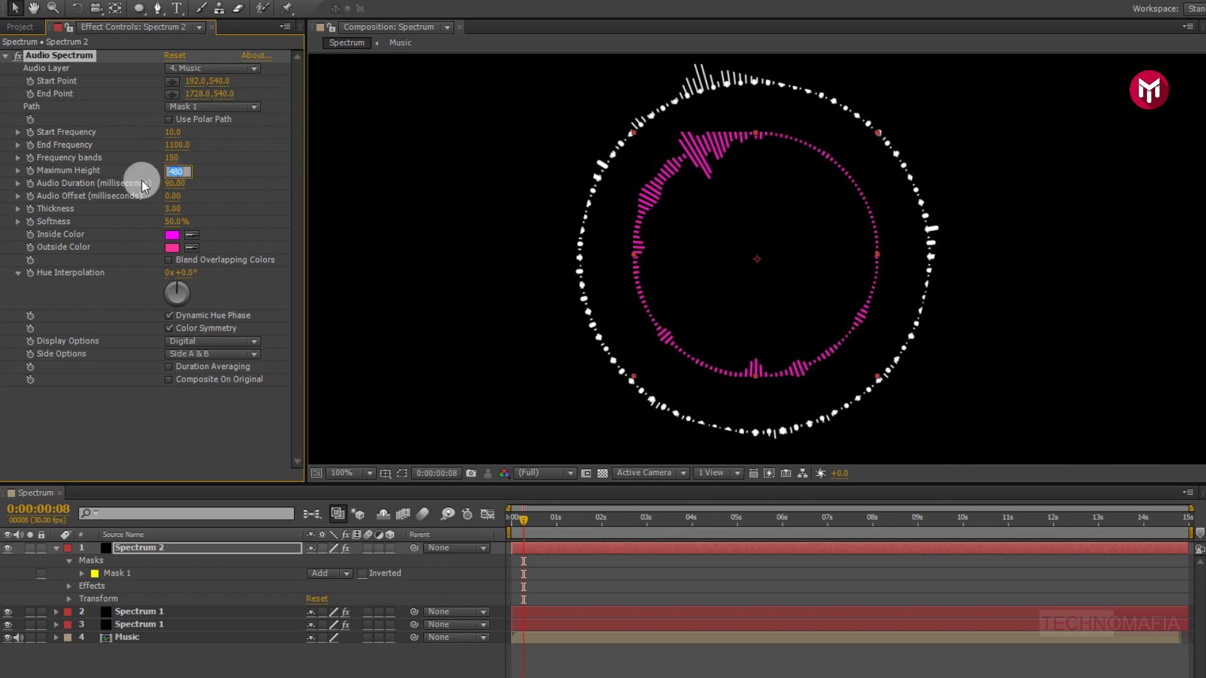
pyautogui.write('50')
pyautogui.press('Return')
# Set Spectrum 2's Audio Duration to 110 milliseconds and Softness to 0%
pyautogui.click(169, 184)
pyautogui.write('110')
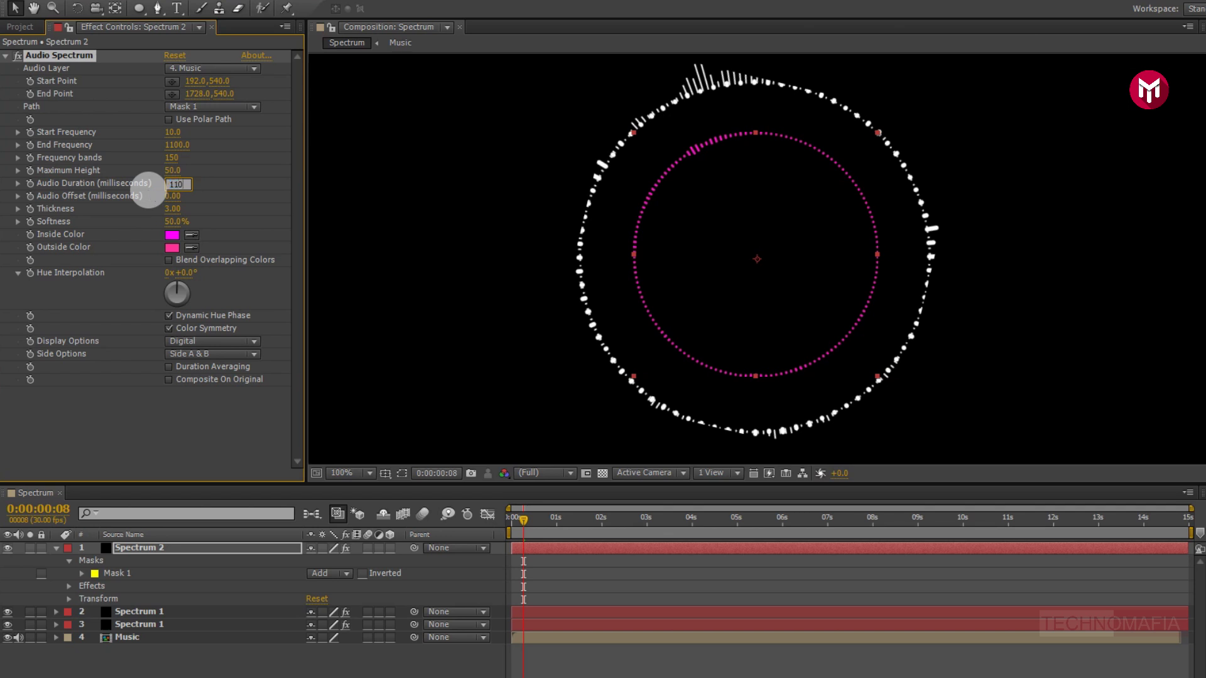
pyautogui.press('Return')
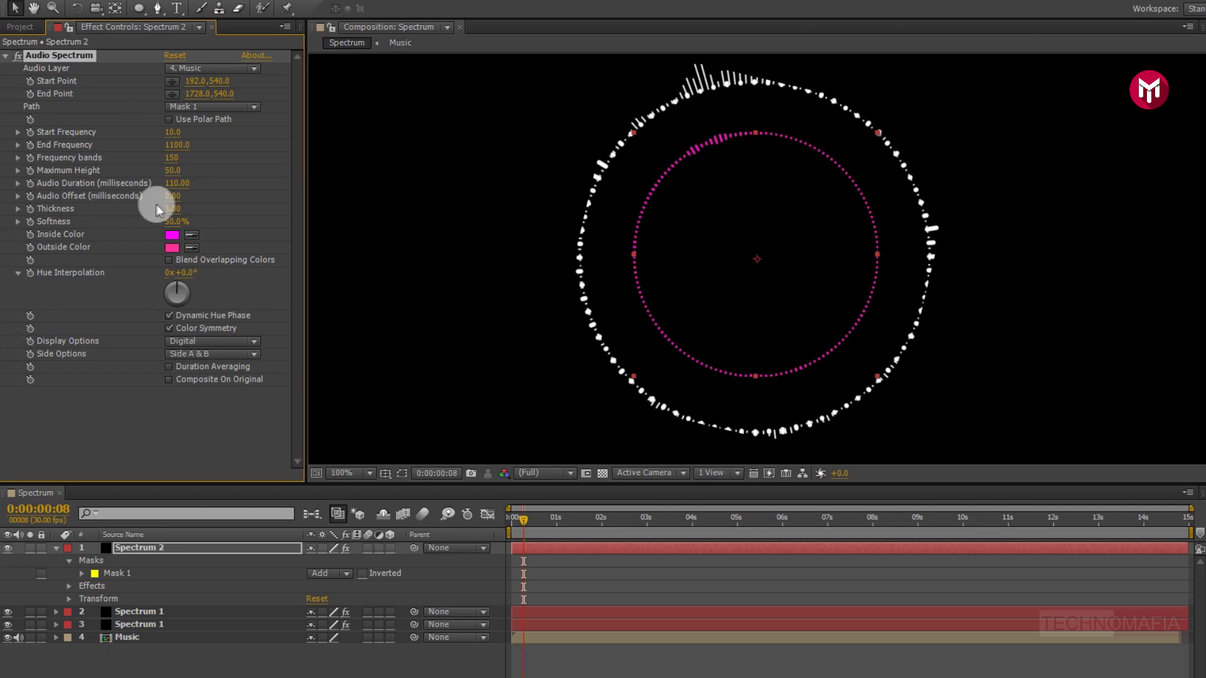
pyautogui.click(170, 213)
pyautogui.press('Tab')
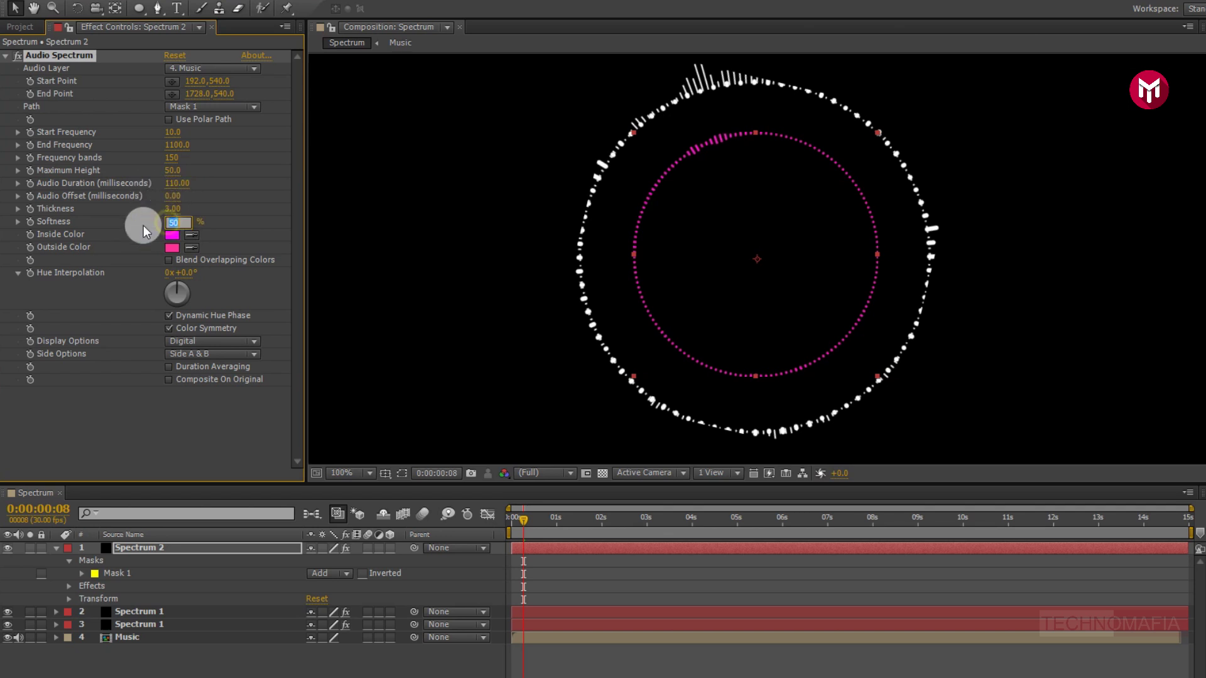
pyautogui.write('0')
# Change Spectrum 2's Inside Color and Outside Color to near-white and set its Display Options to Analog lines
pyautogui.click(168, 234)
pyautogui.click(153, 272)
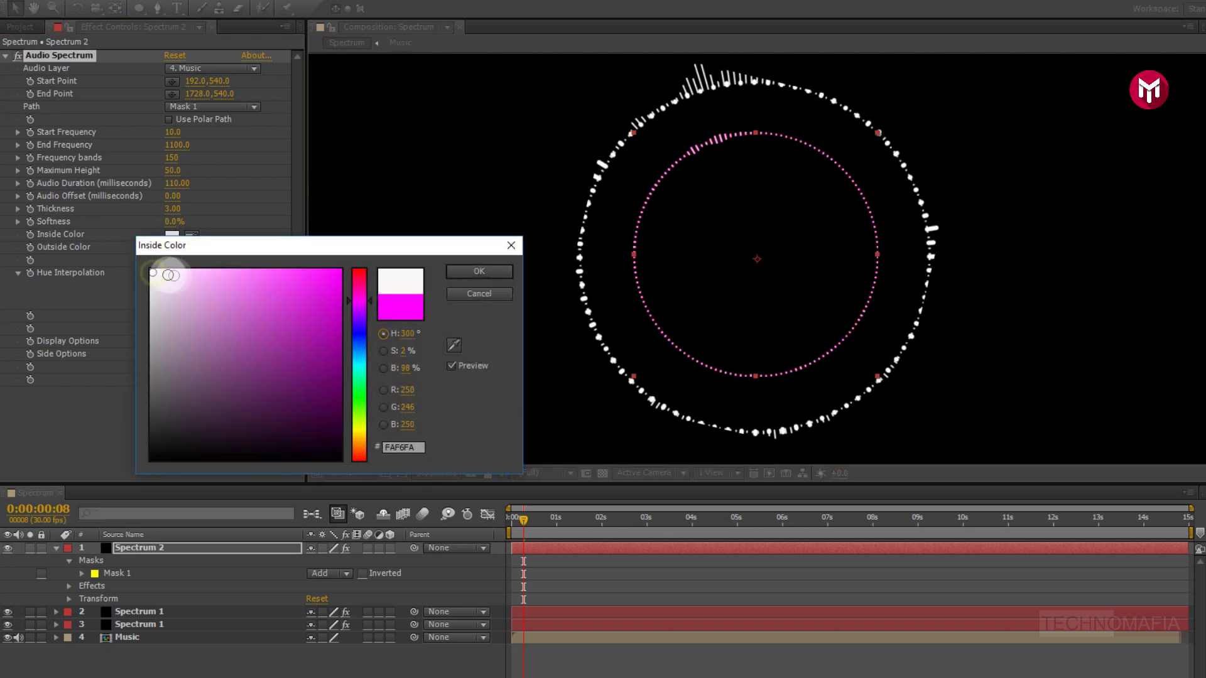
pyautogui.click(471, 271)
pyautogui.click(170, 246)
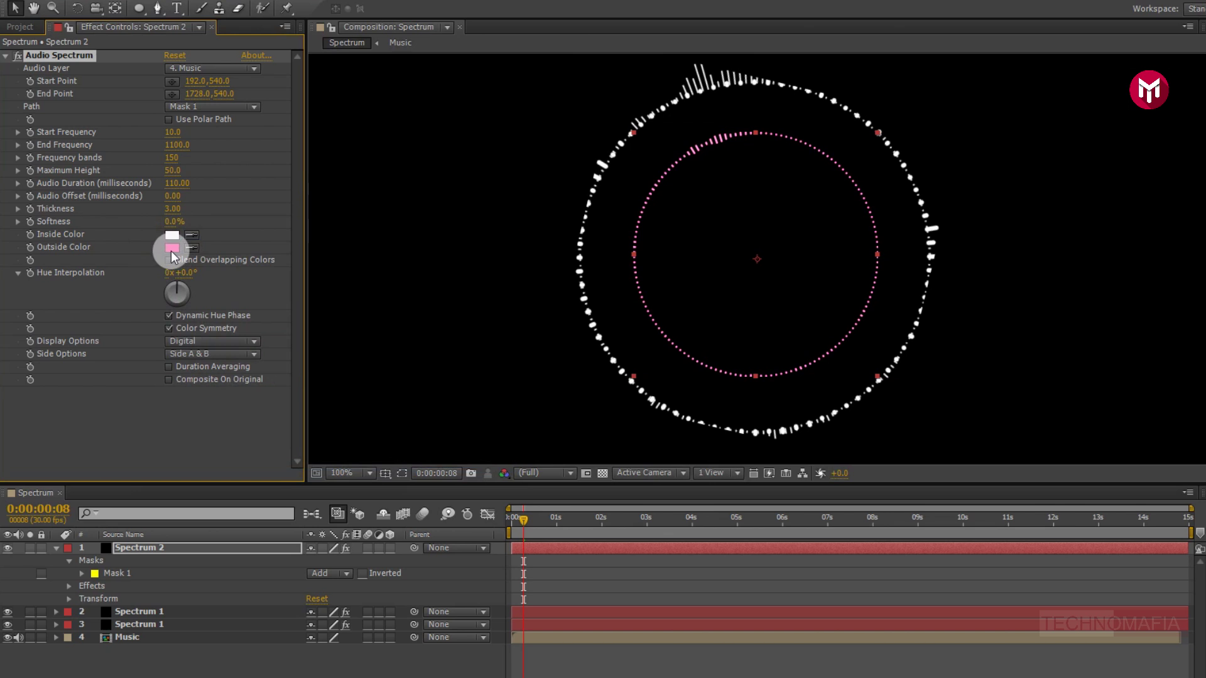
pyautogui.click(153, 271)
pyautogui.click(459, 272)
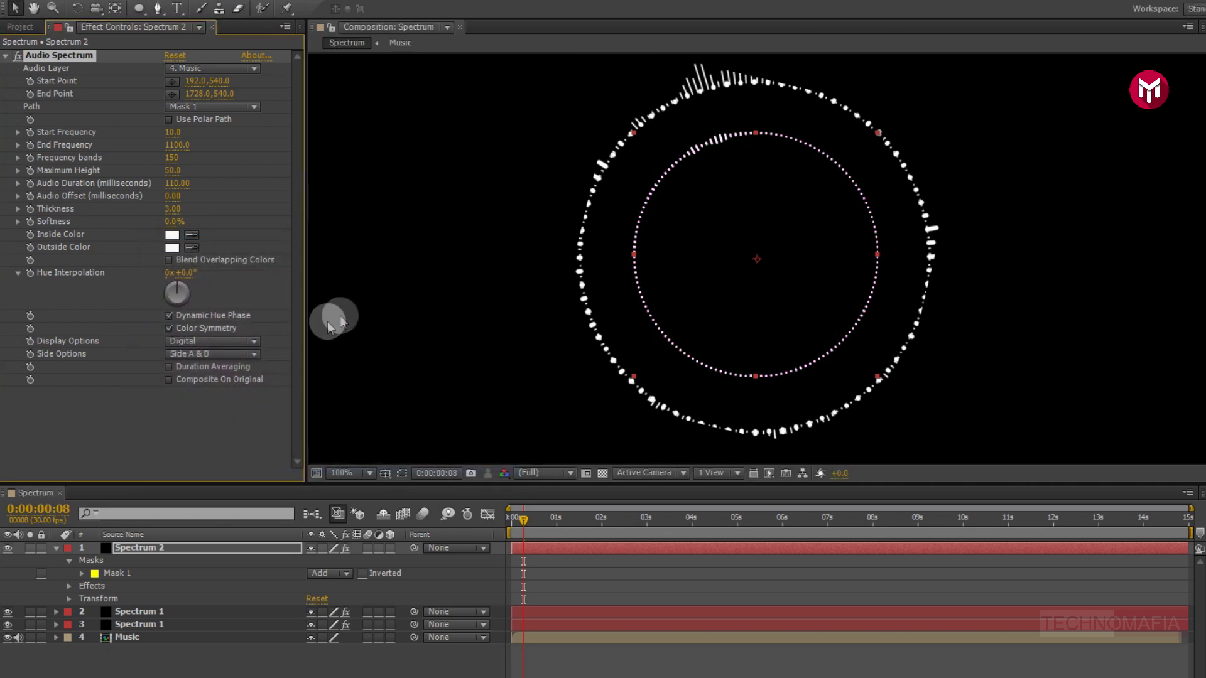
pyautogui.click(202, 342)
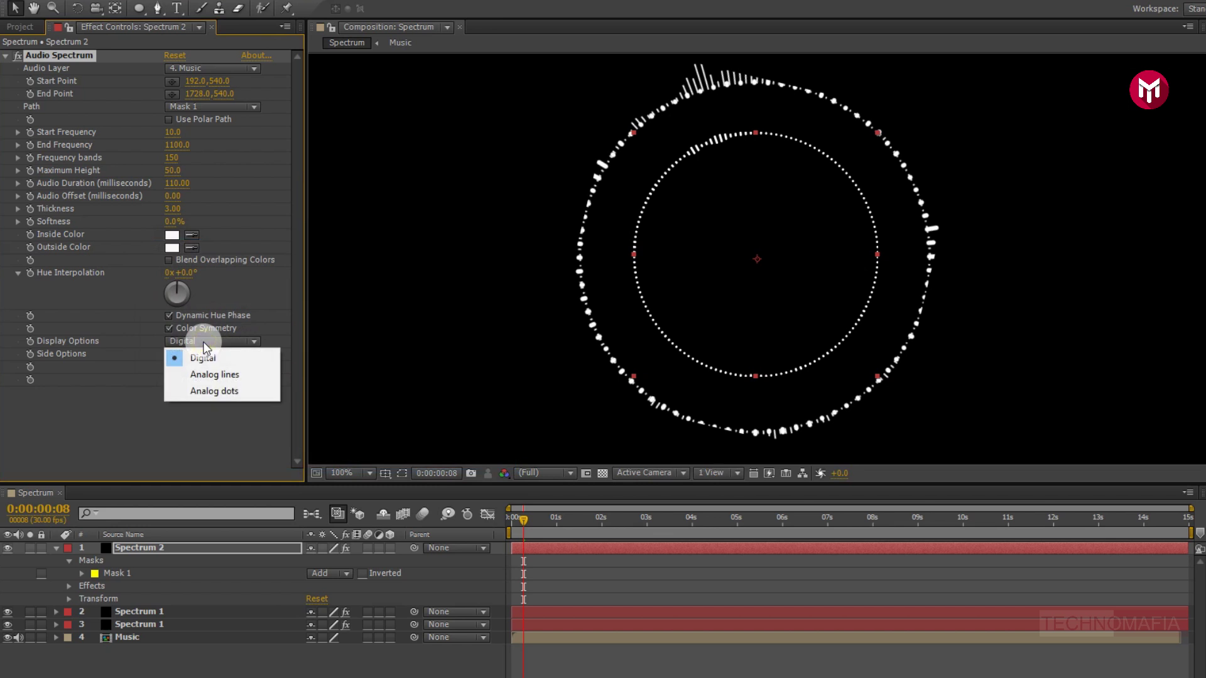
pyautogui.click(209, 376)
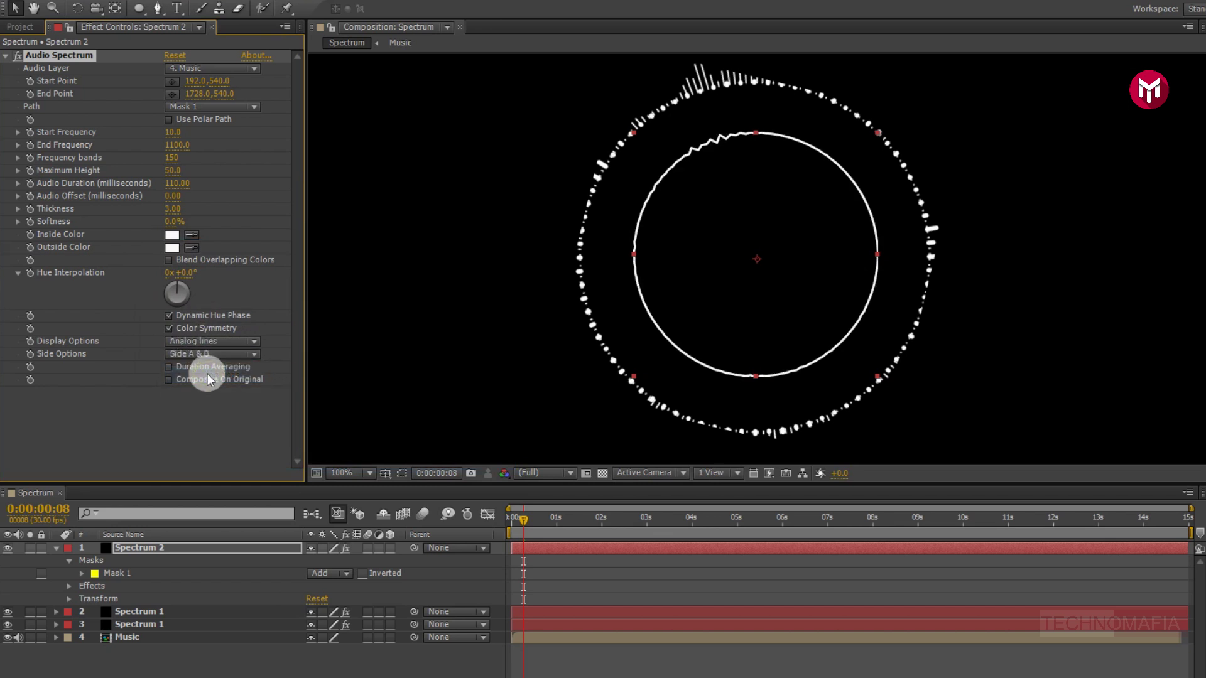
# Apply the Rotate Over Time preset to Spectrum 2 and set its rotation to 50 degrees per second
pyautogui.click(1205, 42)
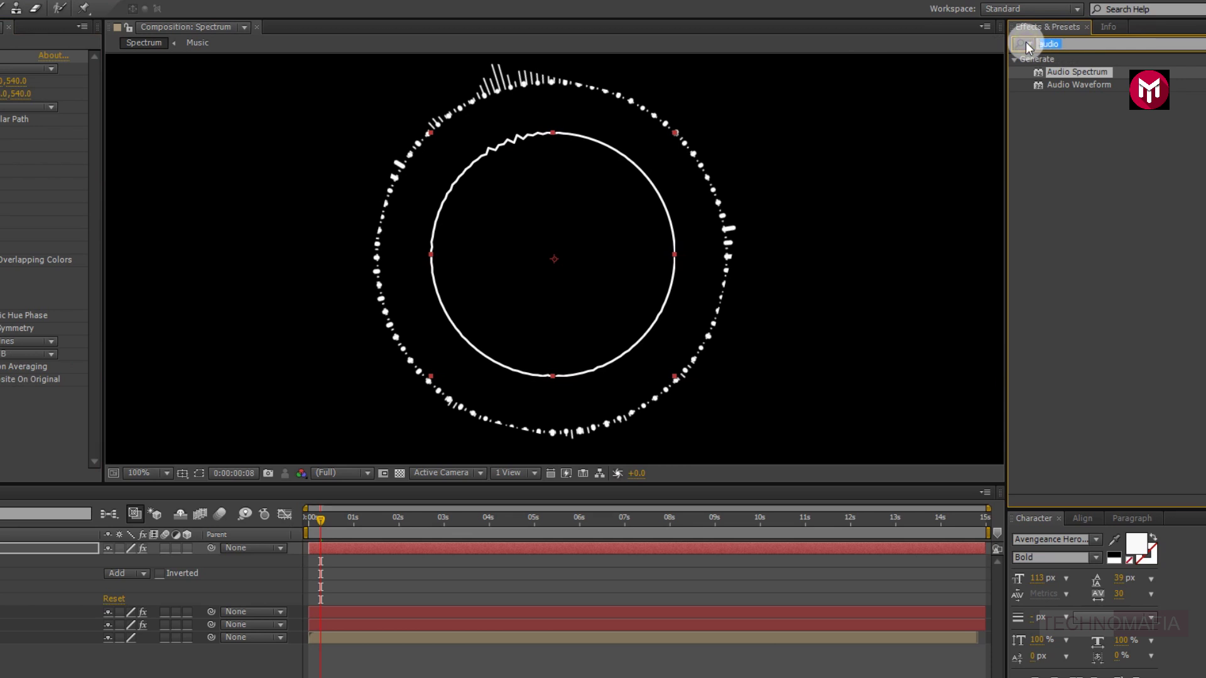
pyautogui.write('rotate')
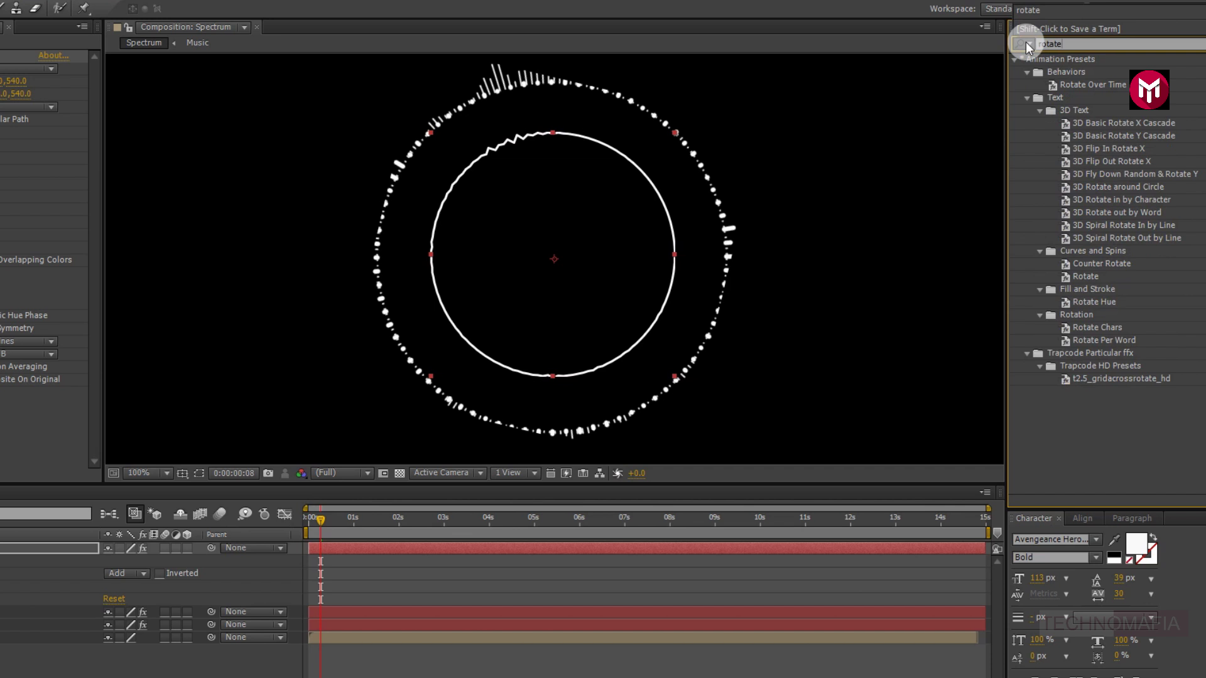
pyautogui.click(1095, 86)
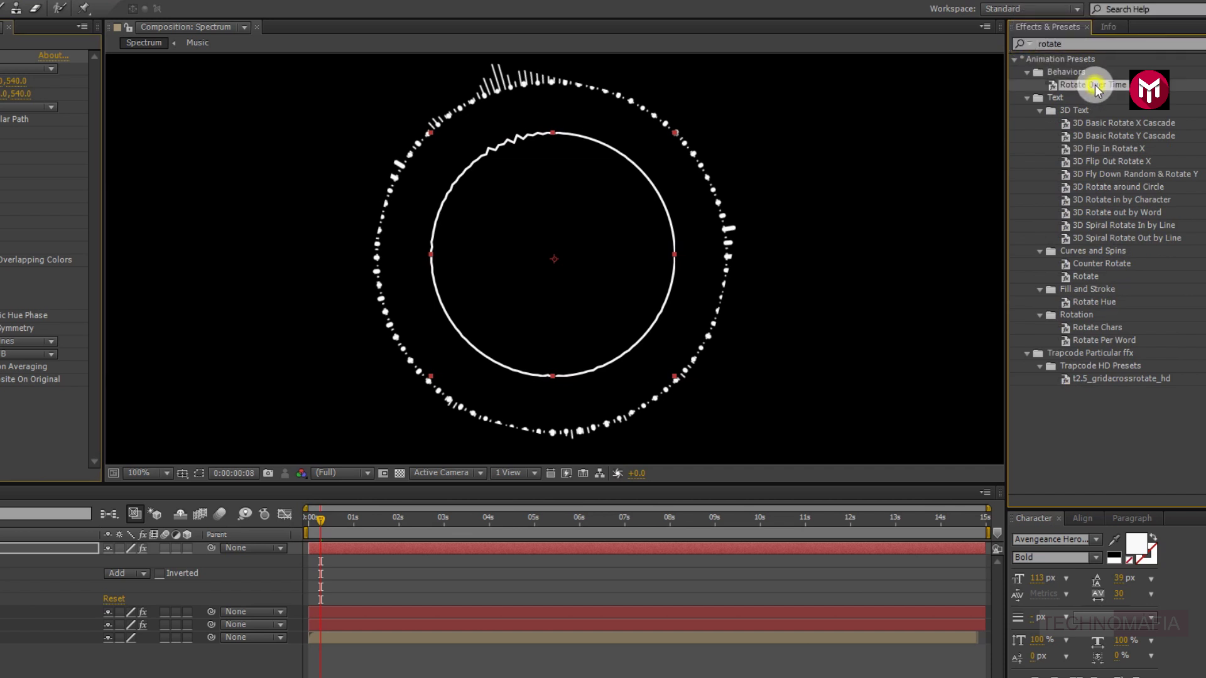
pyautogui.doubleClick(1096, 86)
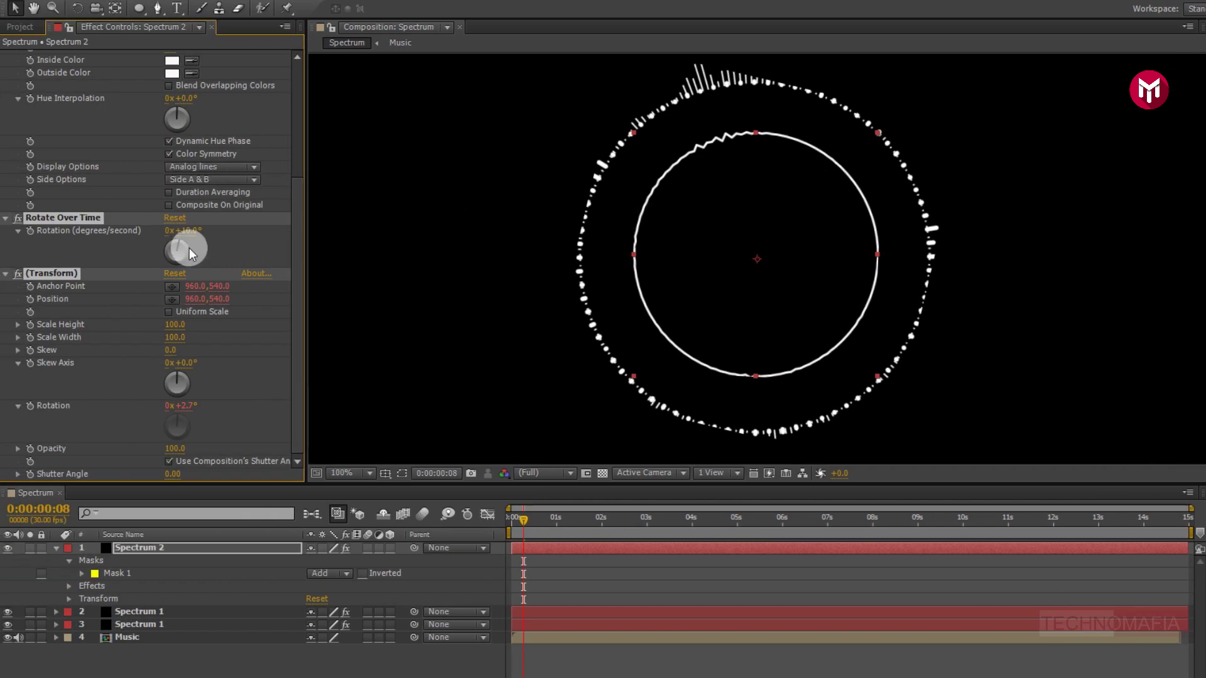
pyautogui.click(186, 230)
pyautogui.write('50')
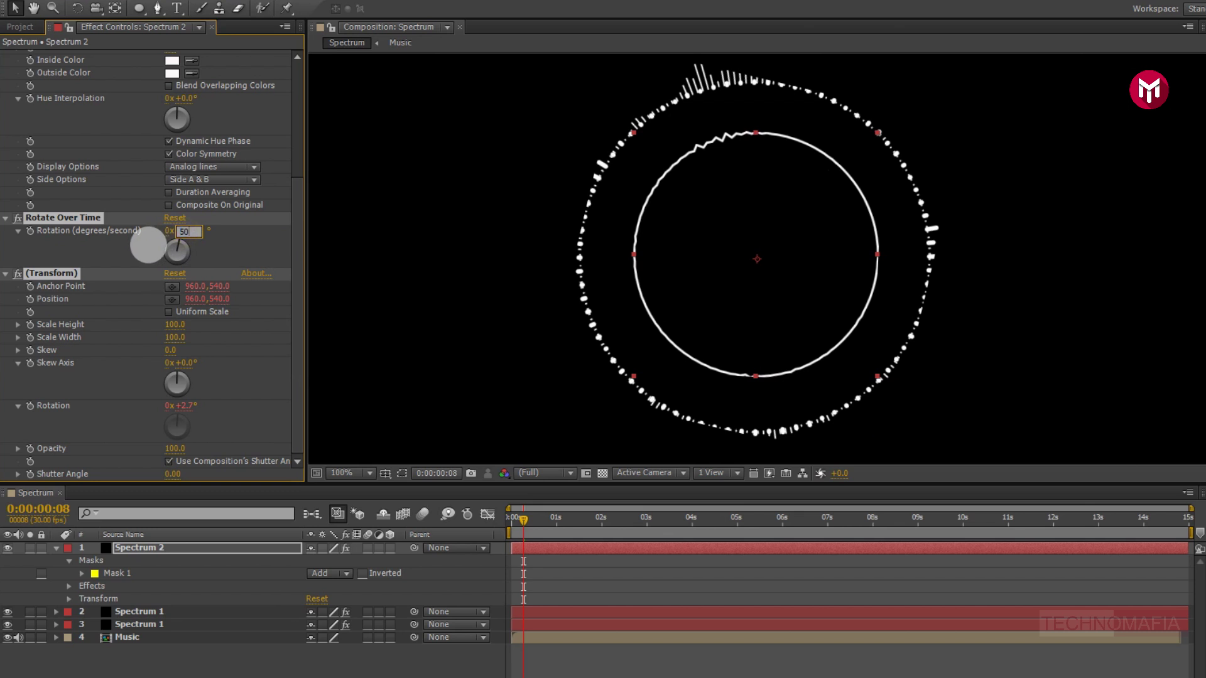
pyautogui.click(148, 245)
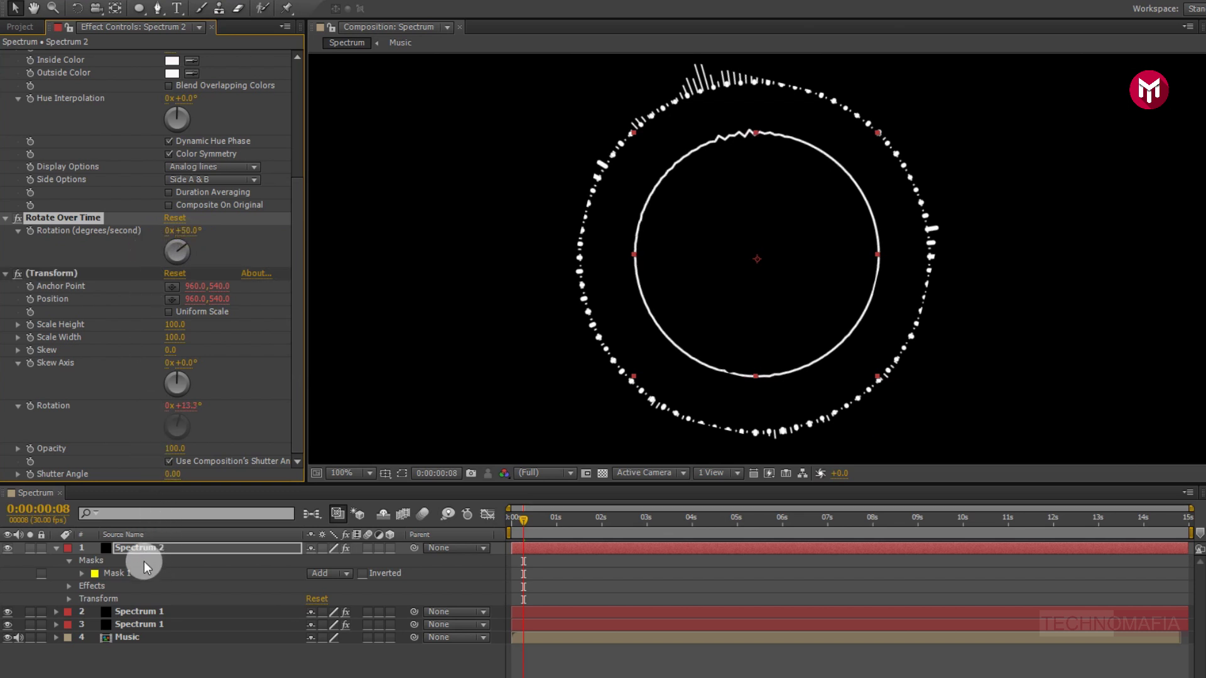
# Duplicate the Spectrum 2 layer, collapse the original's properties and select the upper copy
pyautogui.hotkey('ctrl', 'd')
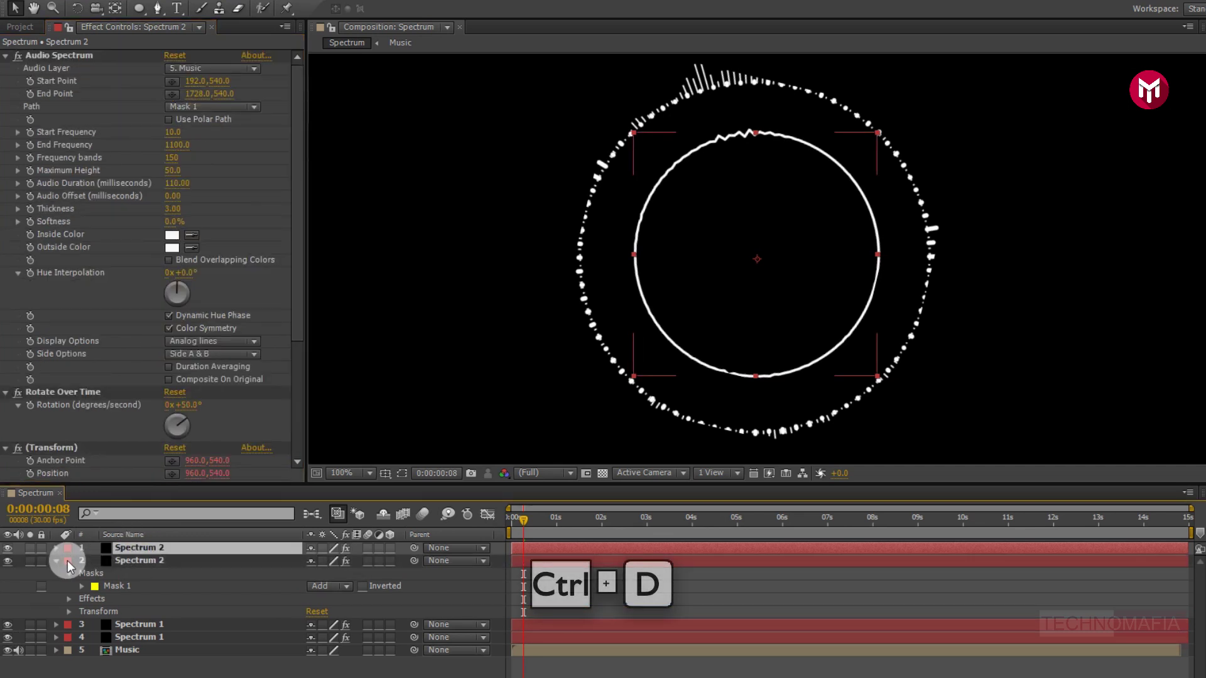
pyautogui.click(57, 561)
pyautogui.click(146, 553)
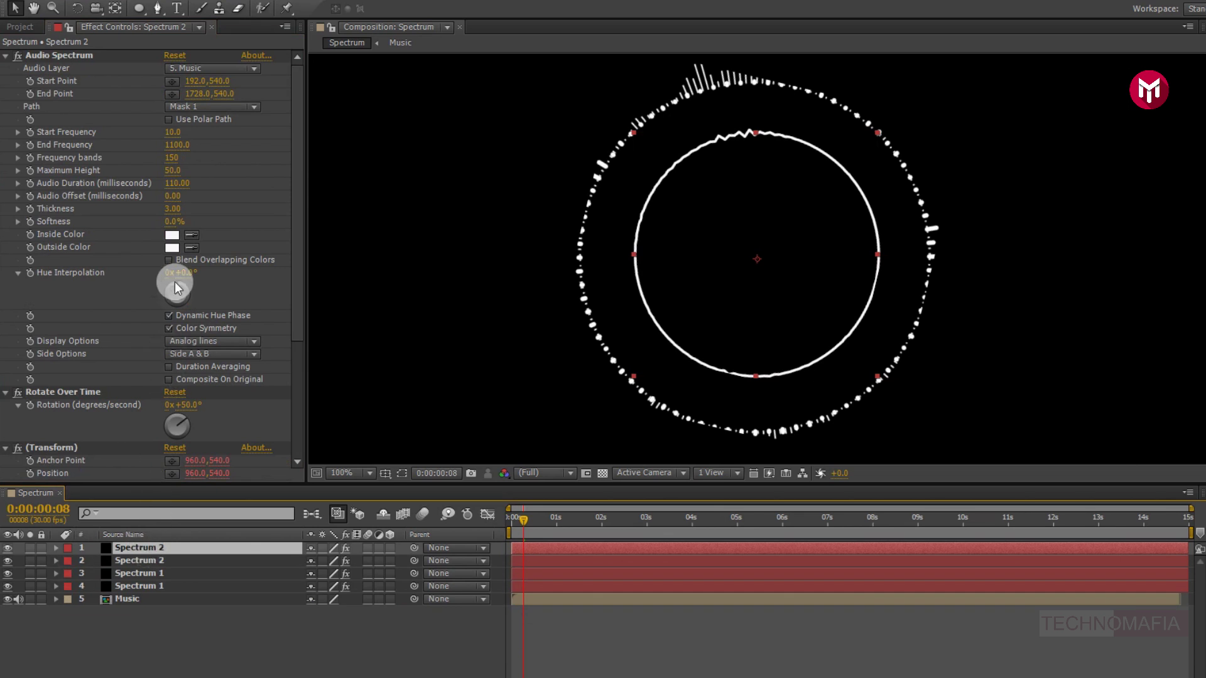
# Set the Spectrum 2 duplicate's Start Frequency to 2100 and End Frequency to 3200
pyautogui.click(171, 134)
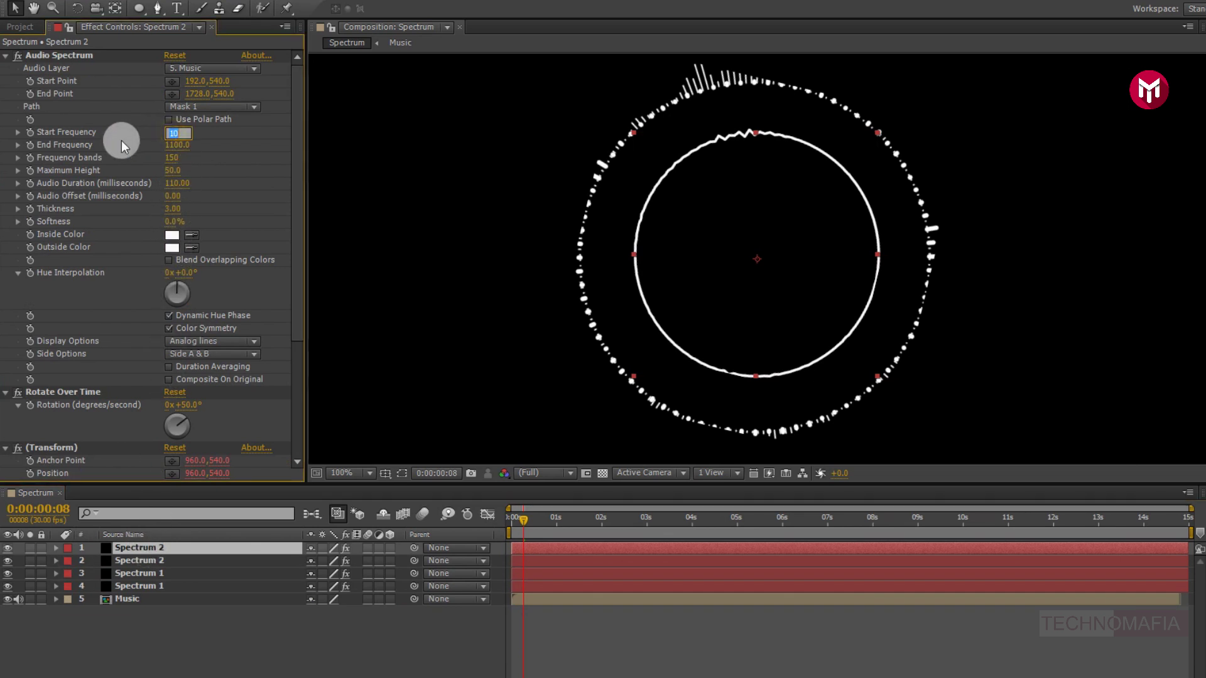
pyautogui.write('2100')
pyautogui.click(121, 140)
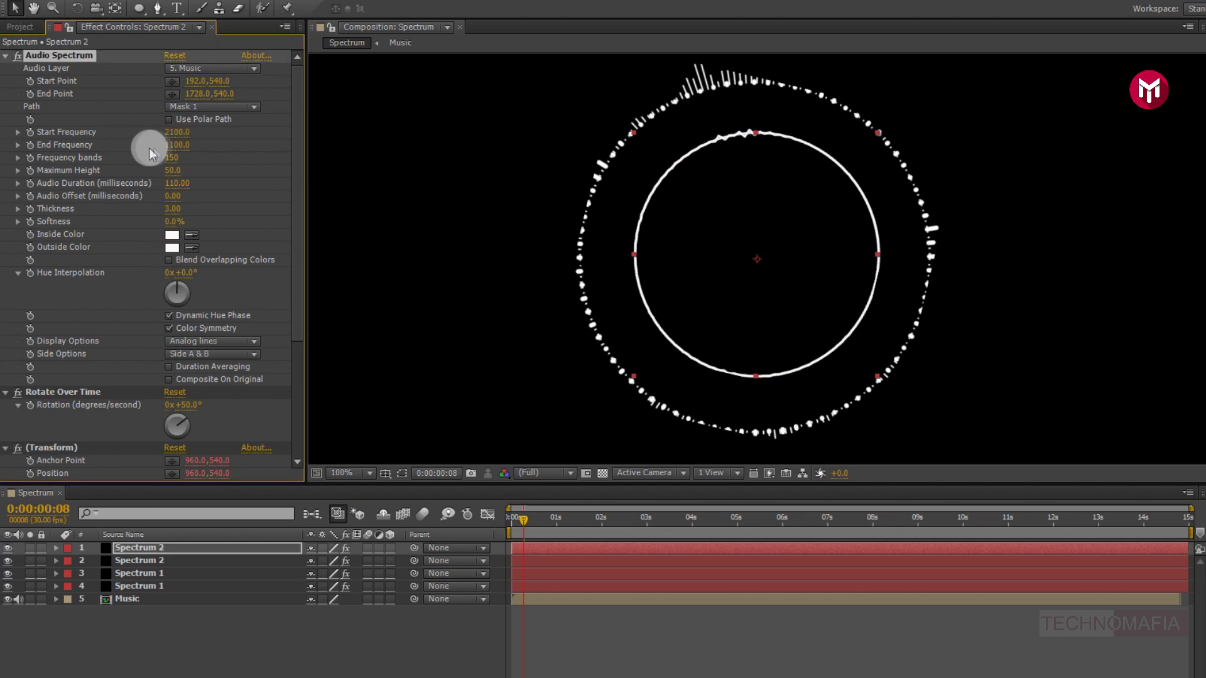
pyautogui.click(176, 145)
pyautogui.write('3200')
# Set the Spectrum 2 duplicate's Frequency bands to 200 and Maximum Height to 1400
pyautogui.press('Tab')
pyautogui.write('200')
pyautogui.press('Return')
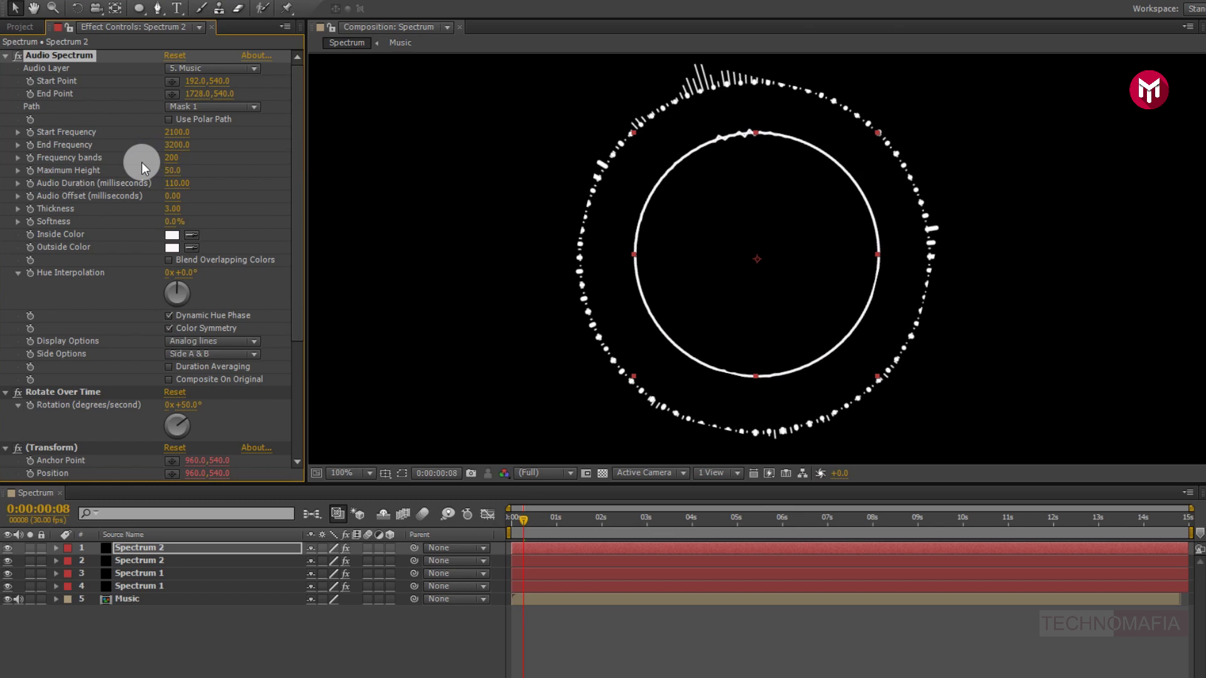
pyautogui.click(171, 170)
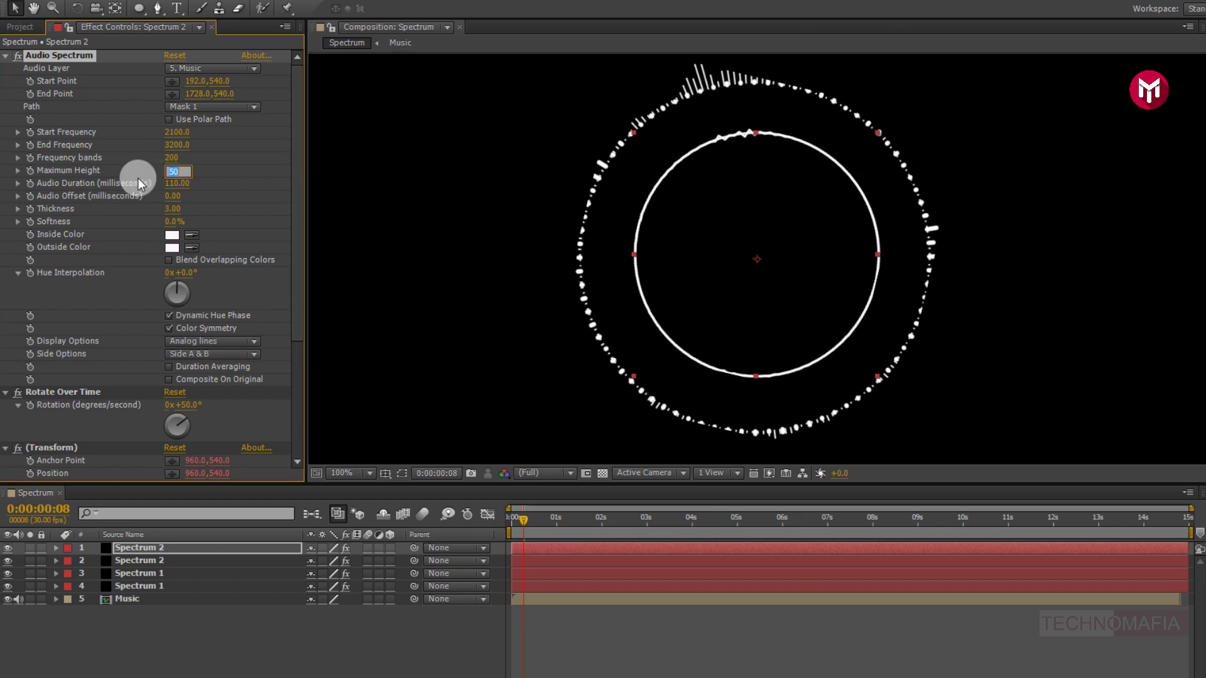
pyautogui.write('1400')
pyautogui.press('Return')
# Set the Spectrum 2 duplicate's Audio Duration to 100 milliseconds and Thickness to 2
pyautogui.click(176, 184)
pyautogui.write('100')
pyautogui.press('Return')
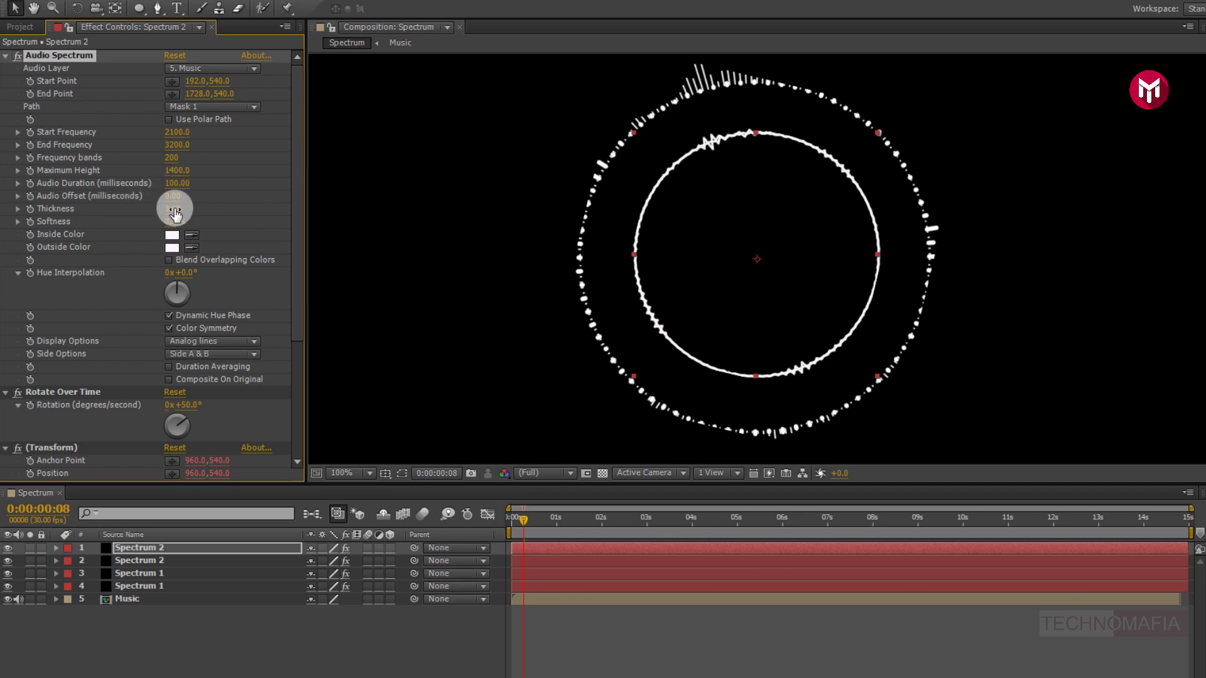
pyautogui.click(173, 208)
pyautogui.write('2')
pyautogui.press('Return')
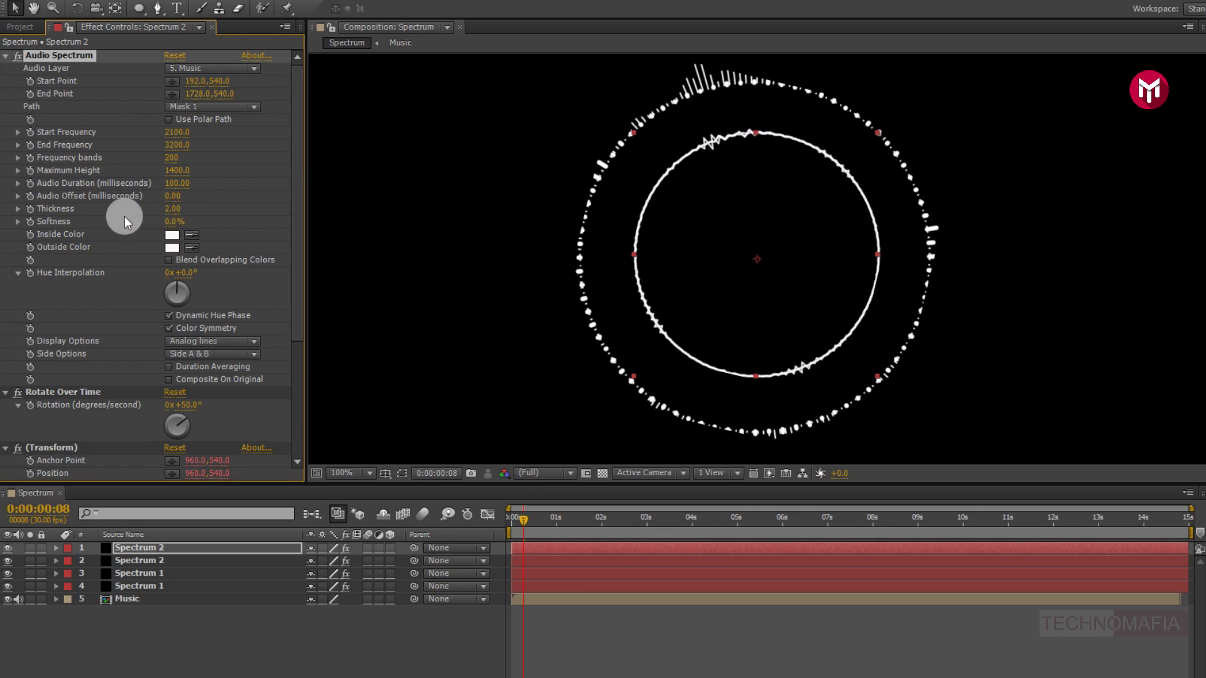
# Change the Spectrum 2 duplicate's Display Options to Digital and its Side Options to Side B
pyautogui.click(175, 340)
pyautogui.click(202, 358)
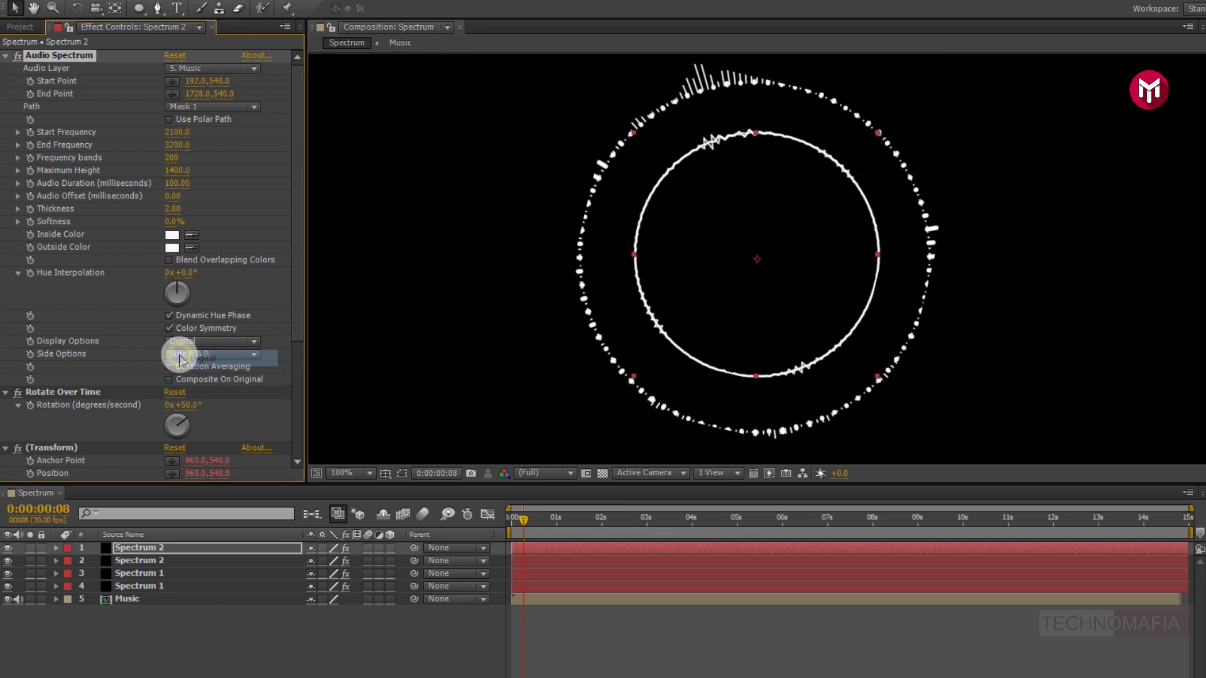
pyautogui.click(179, 354)
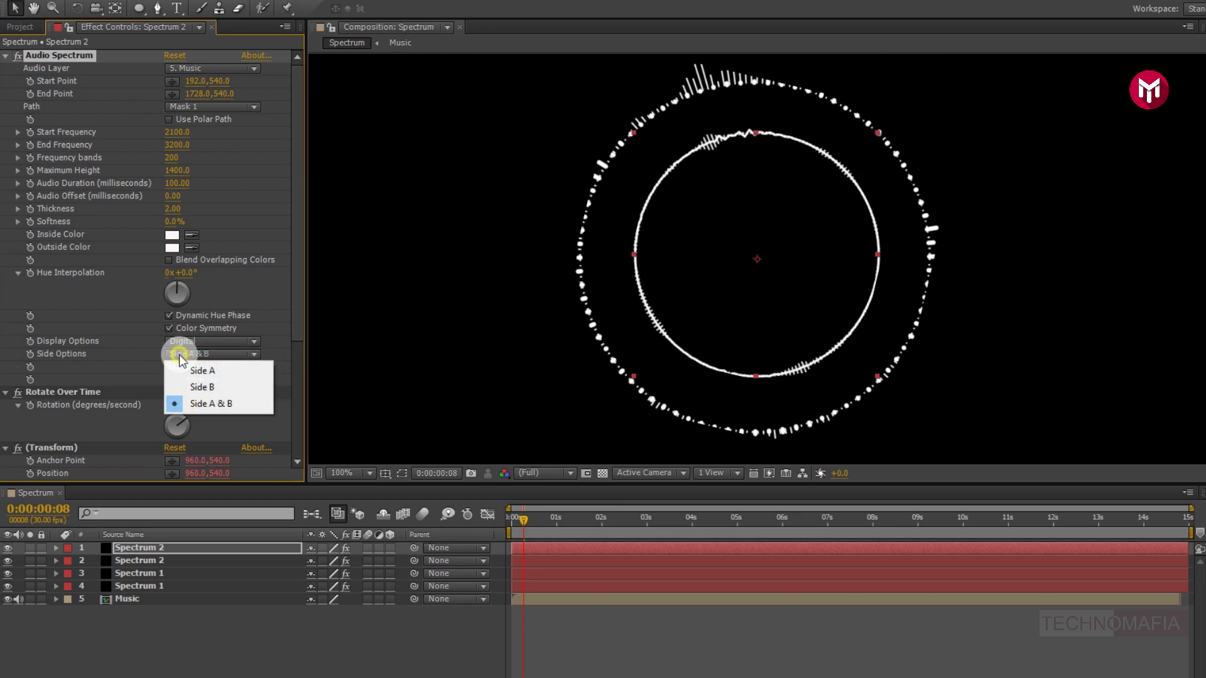
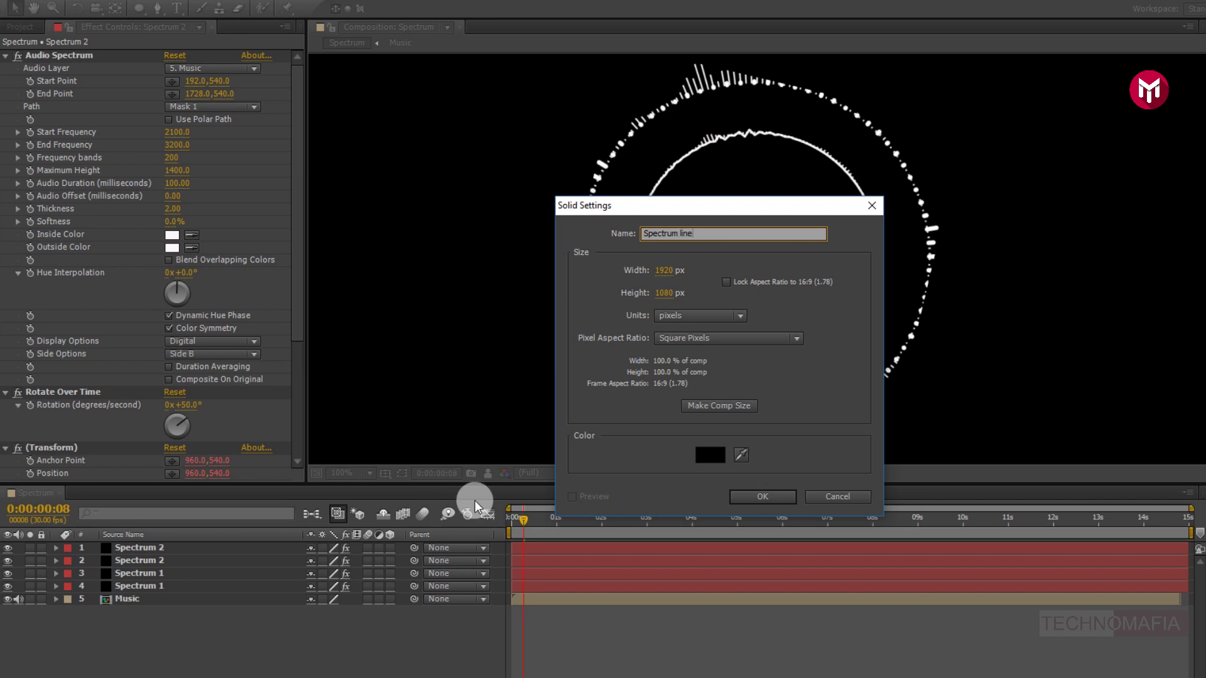
# Create a 1920 × 1080 px black solid named Spectrum line and apply the Audio Spectrum effect to it
pyautogui.click(747, 497)
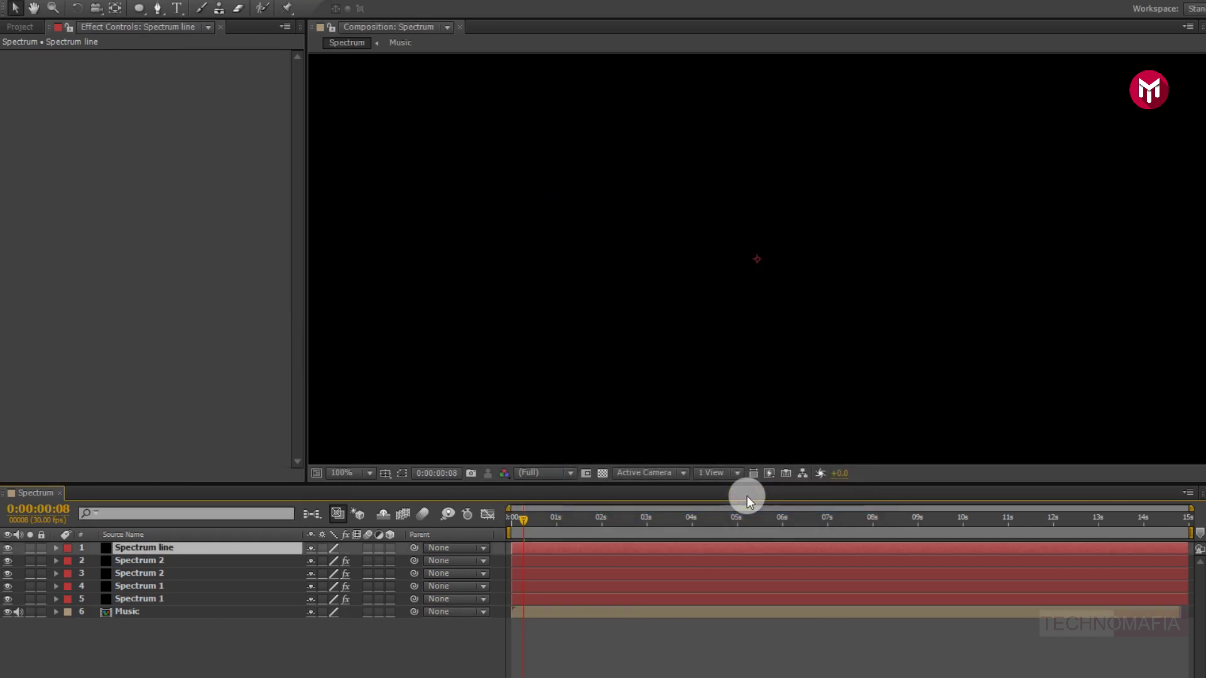
pyautogui.scroll(-2, 770, 337)
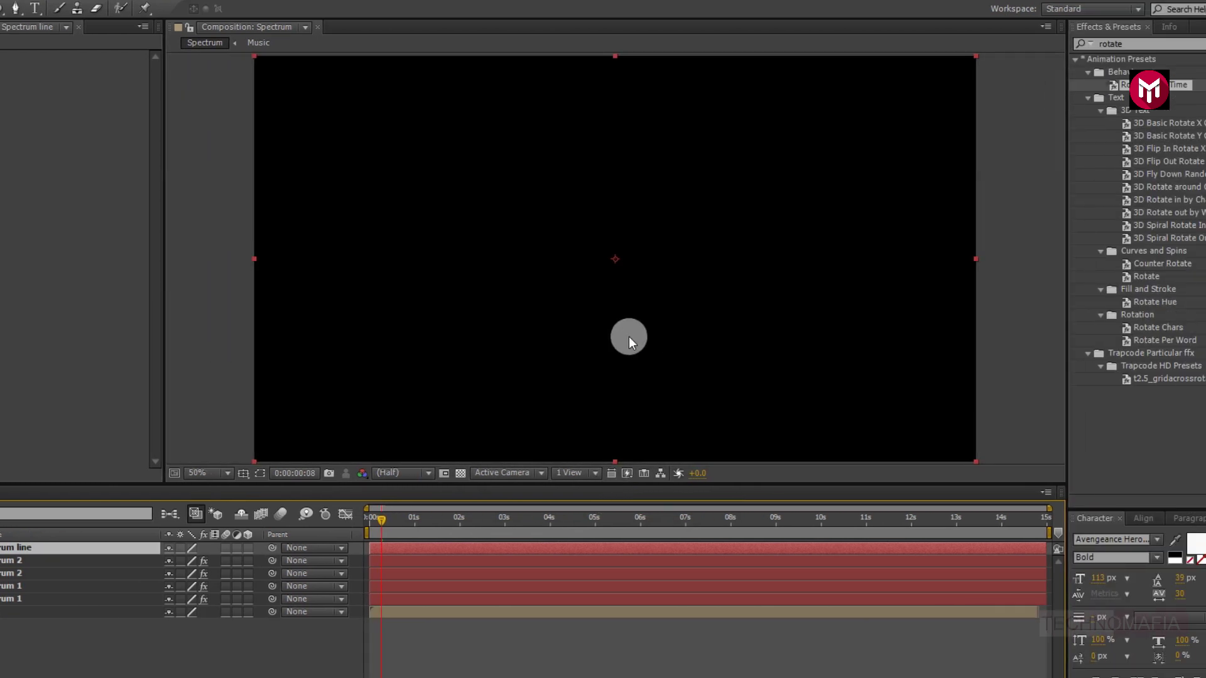
pyautogui.click(1064, 44)
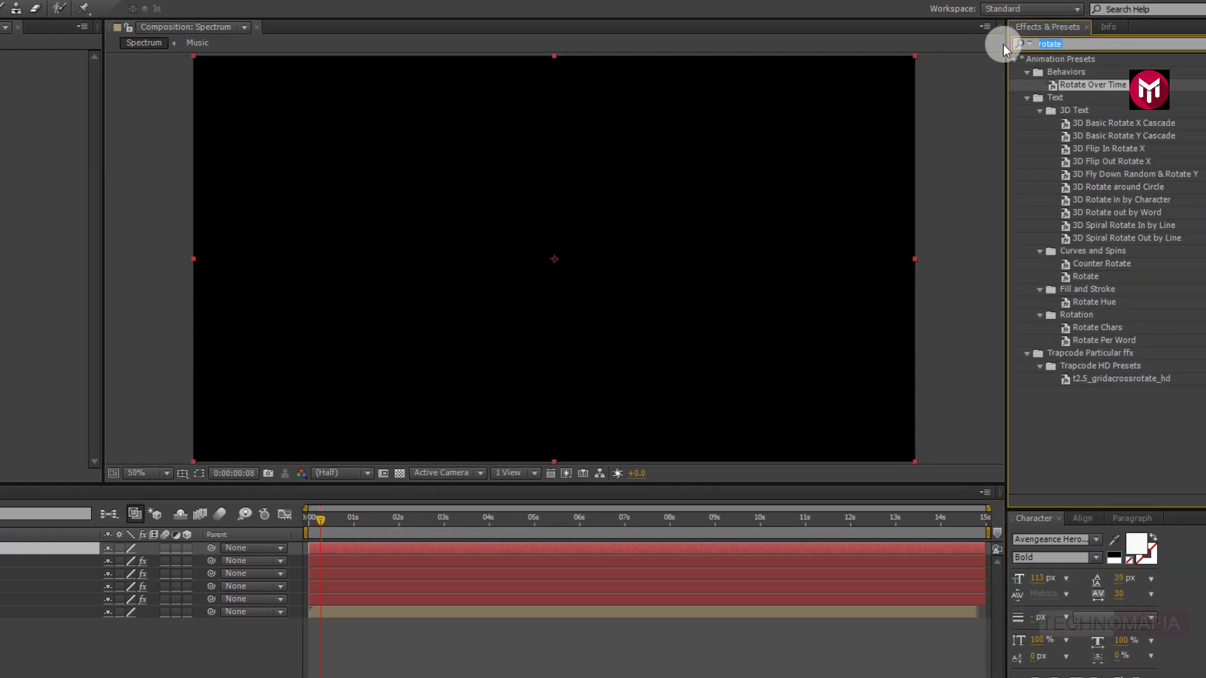
pyautogui.write('audio')
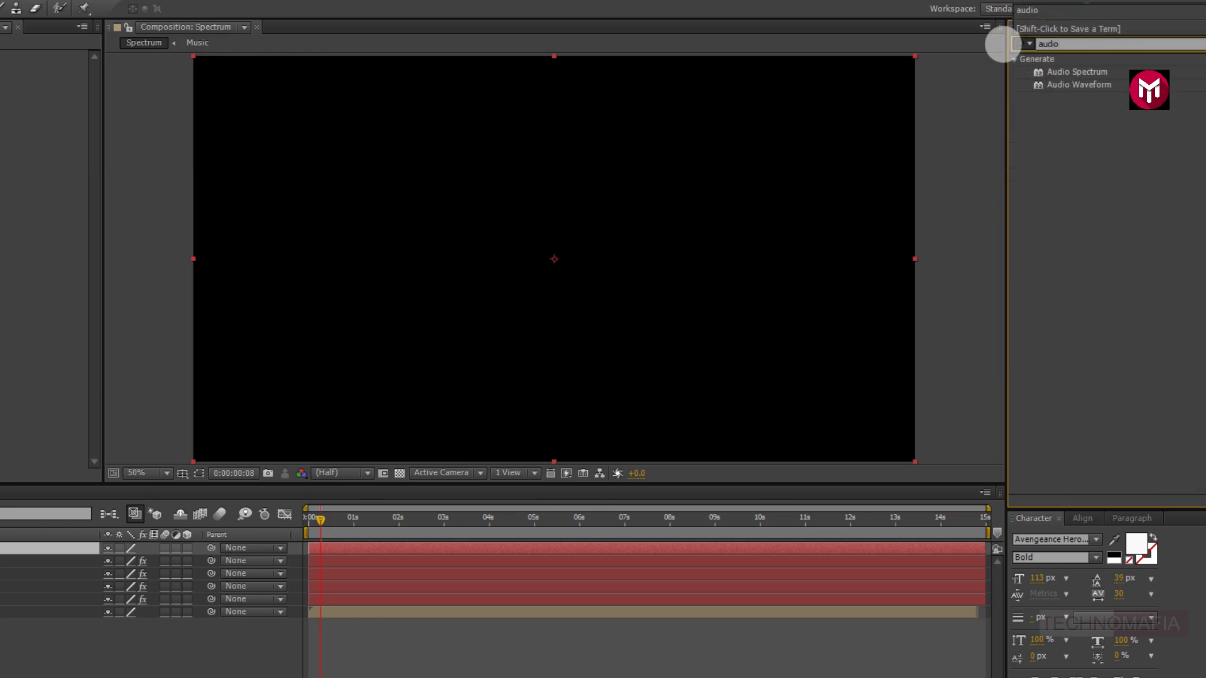
pyautogui.doubleClick(1062, 73)
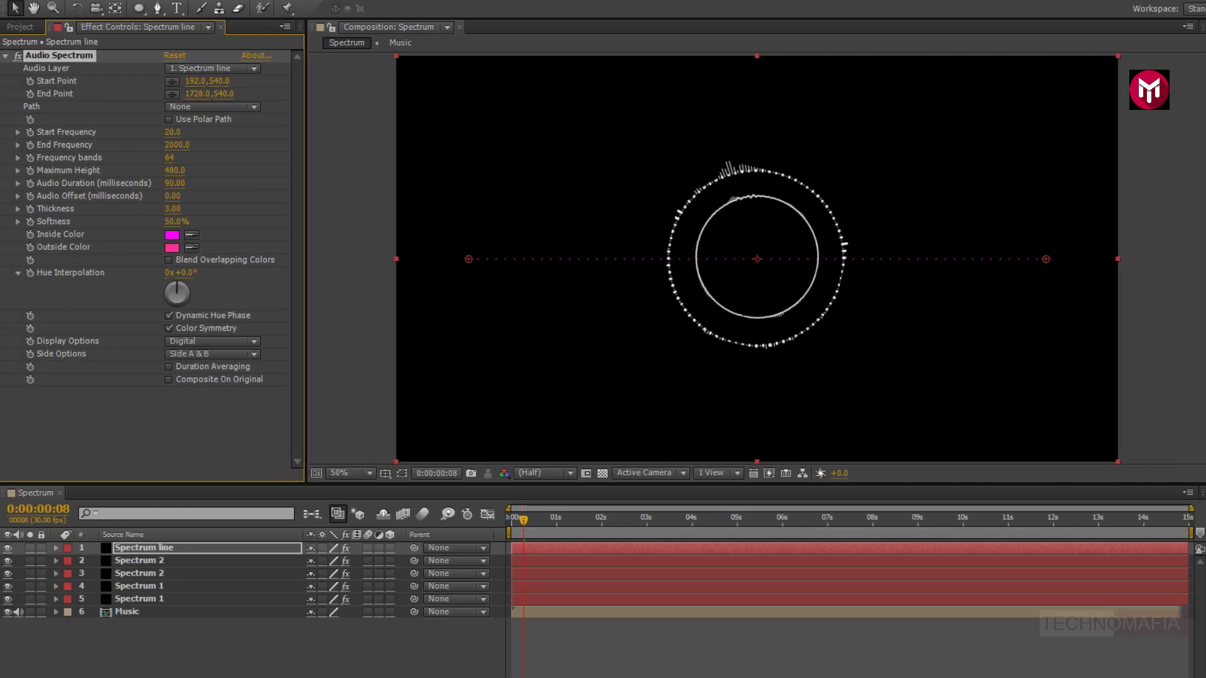
# Place Spectrum line's Start Point on the composition's left edge at about 0, 538 and End Point on the outer ring's left side at about 719, 537
pyautogui.click(173, 83)
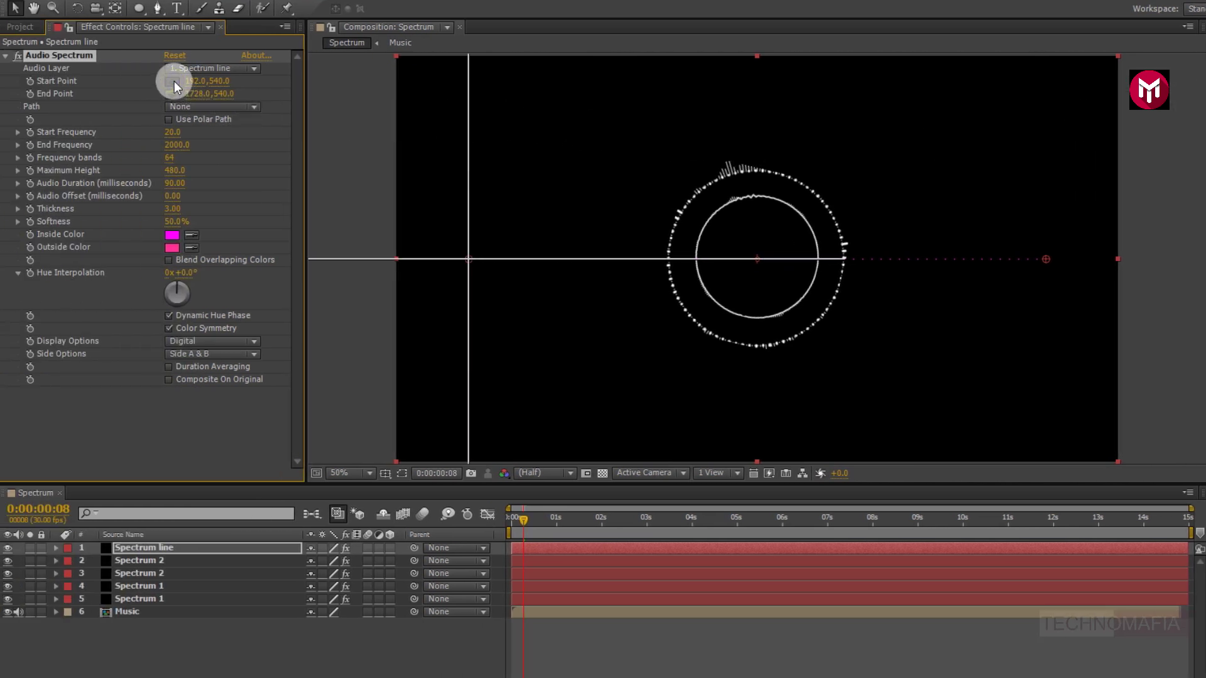
pyautogui.click(396, 258)
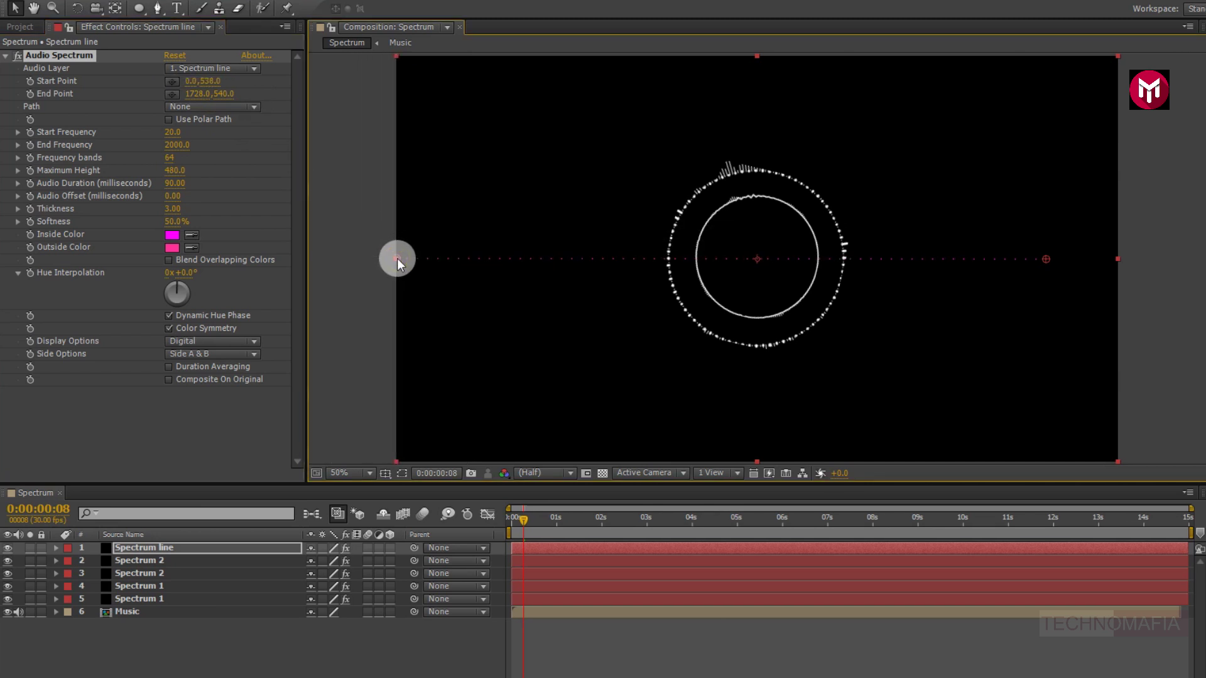
pyautogui.click(173, 97)
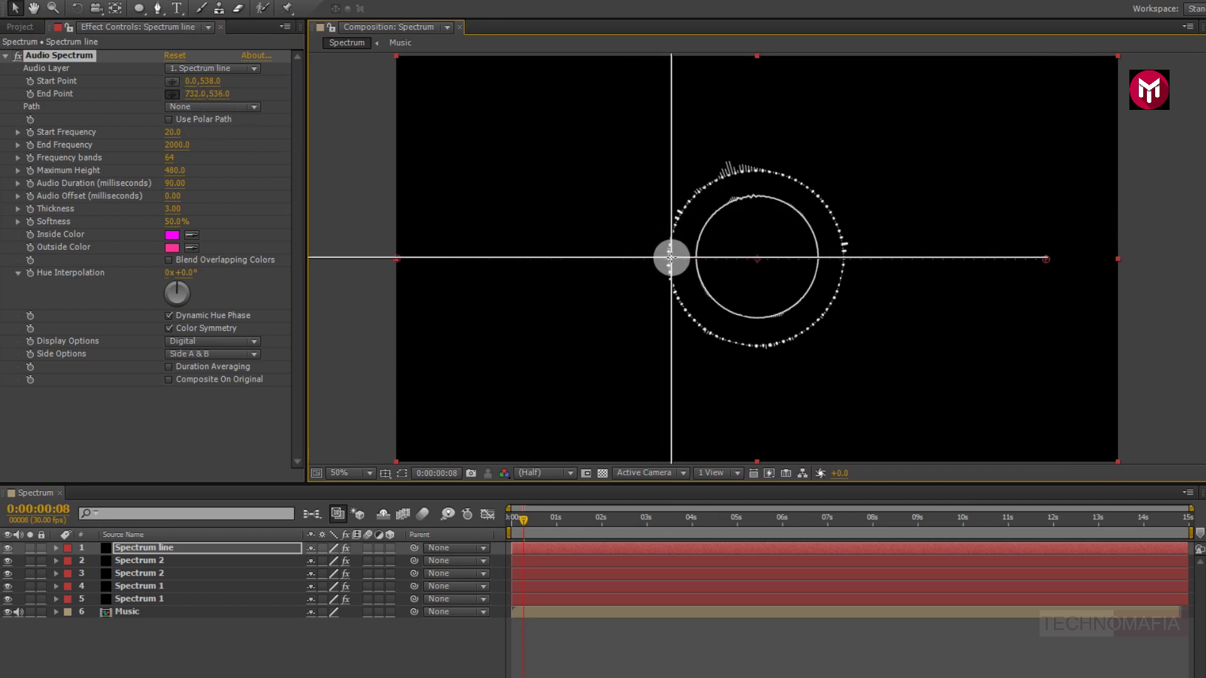
pyautogui.click(670, 258)
pyautogui.press('.')
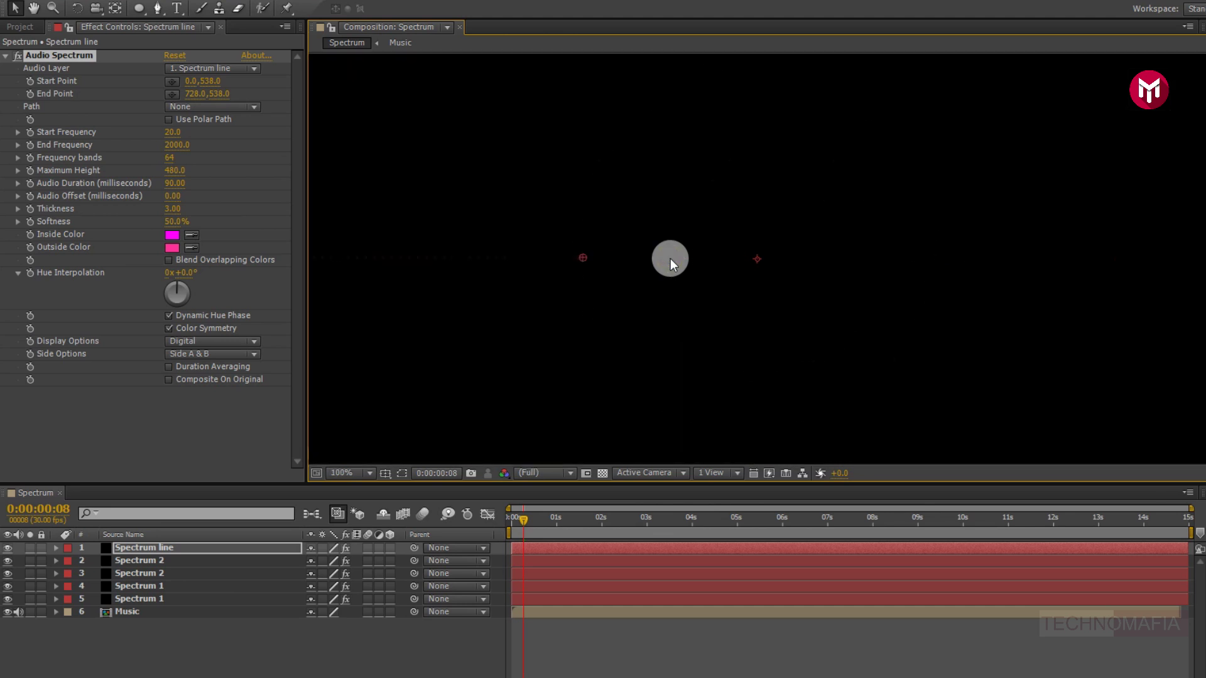
pyautogui.click(172, 93)
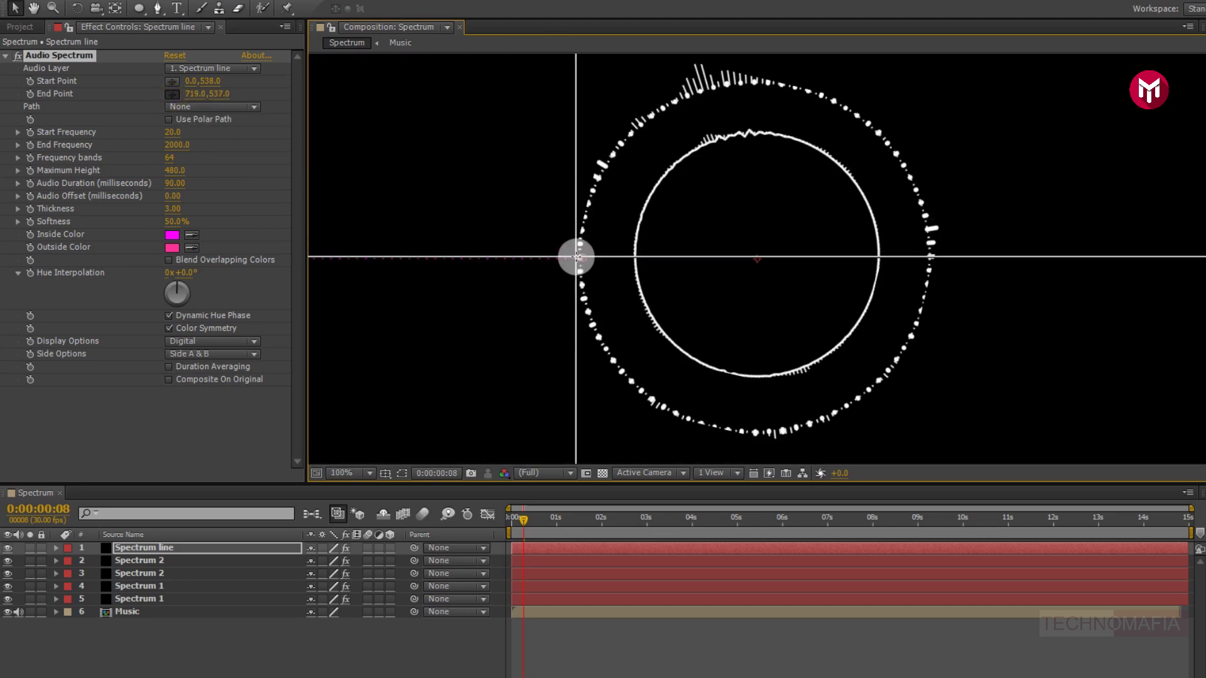
pyautogui.click(577, 258)
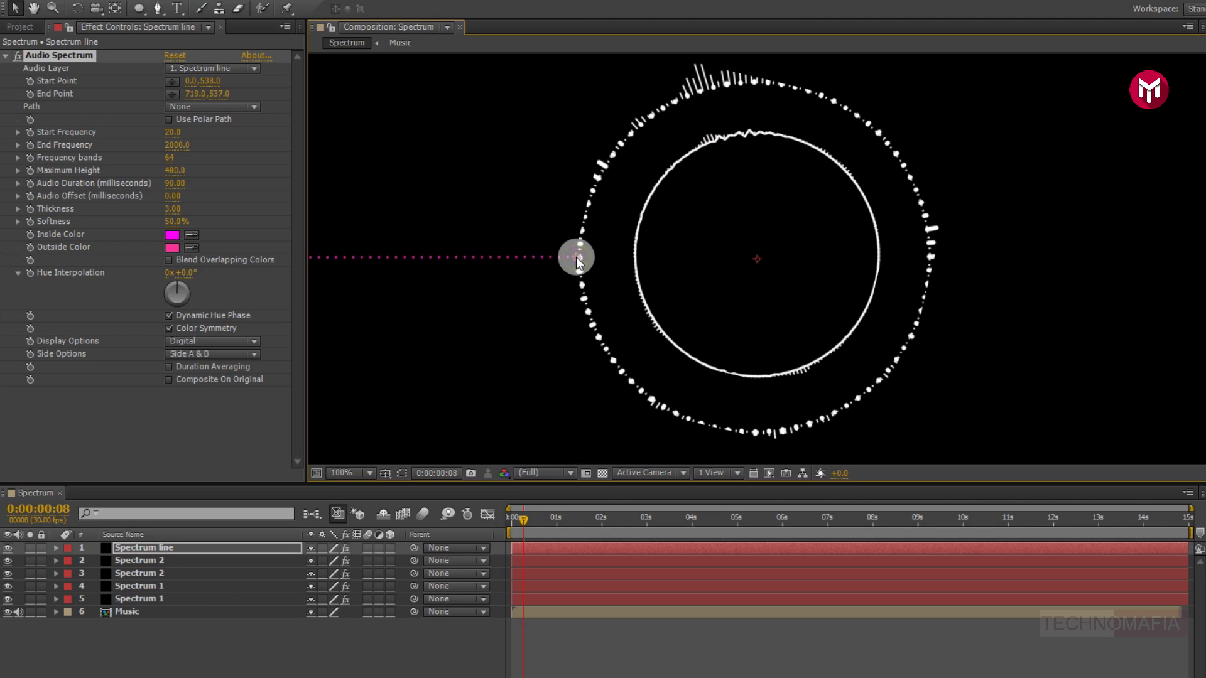
pyautogui.scroll(-2, 577, 259)
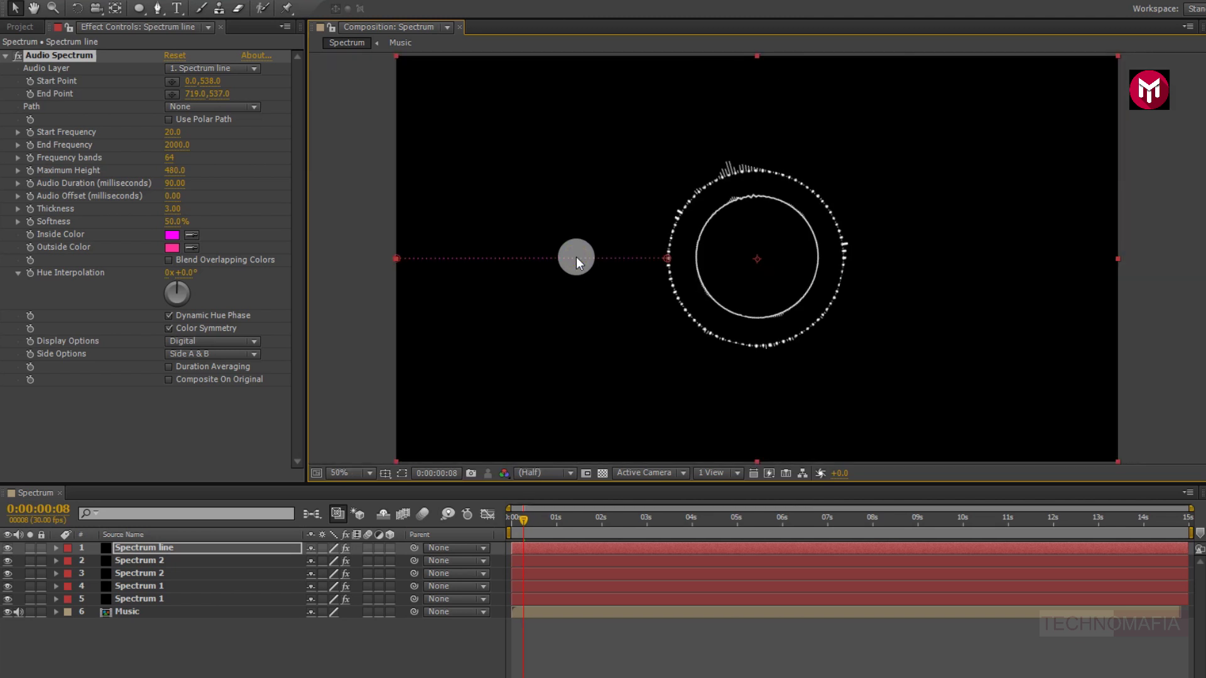
# Set Spectrum line's Audio Layer to Music, with Start Frequency 2100 and End Frequency 3100
pyautogui.click(188, 68)
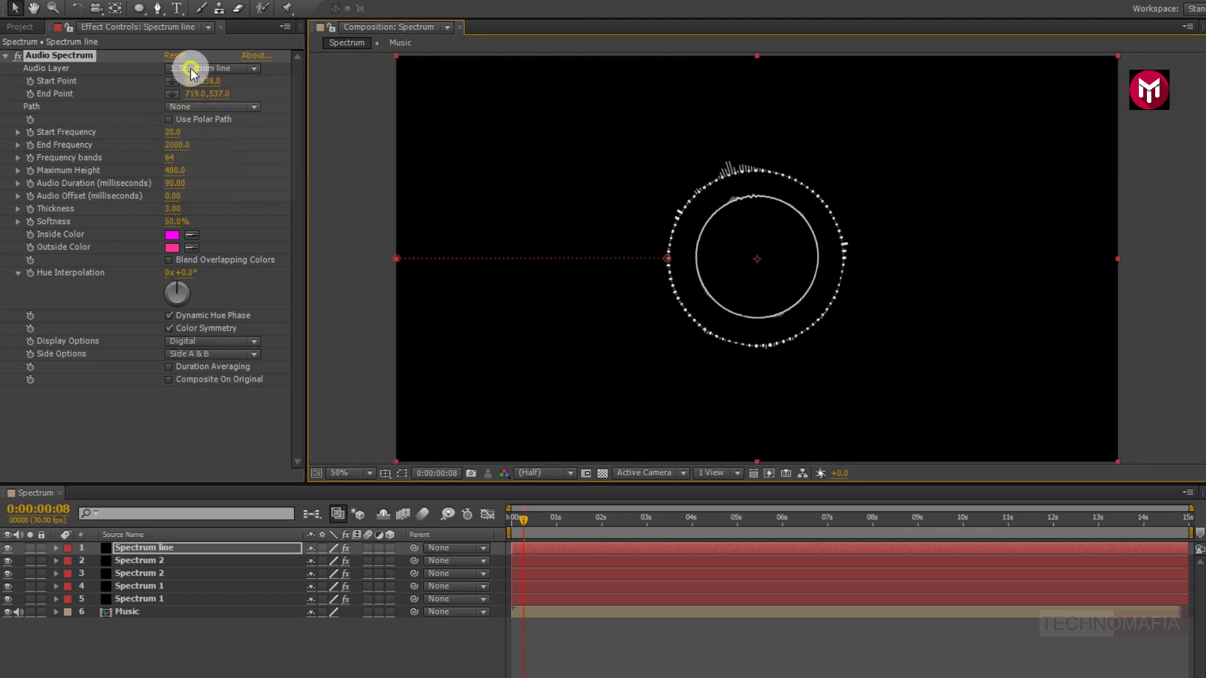
pyautogui.click(203, 189)
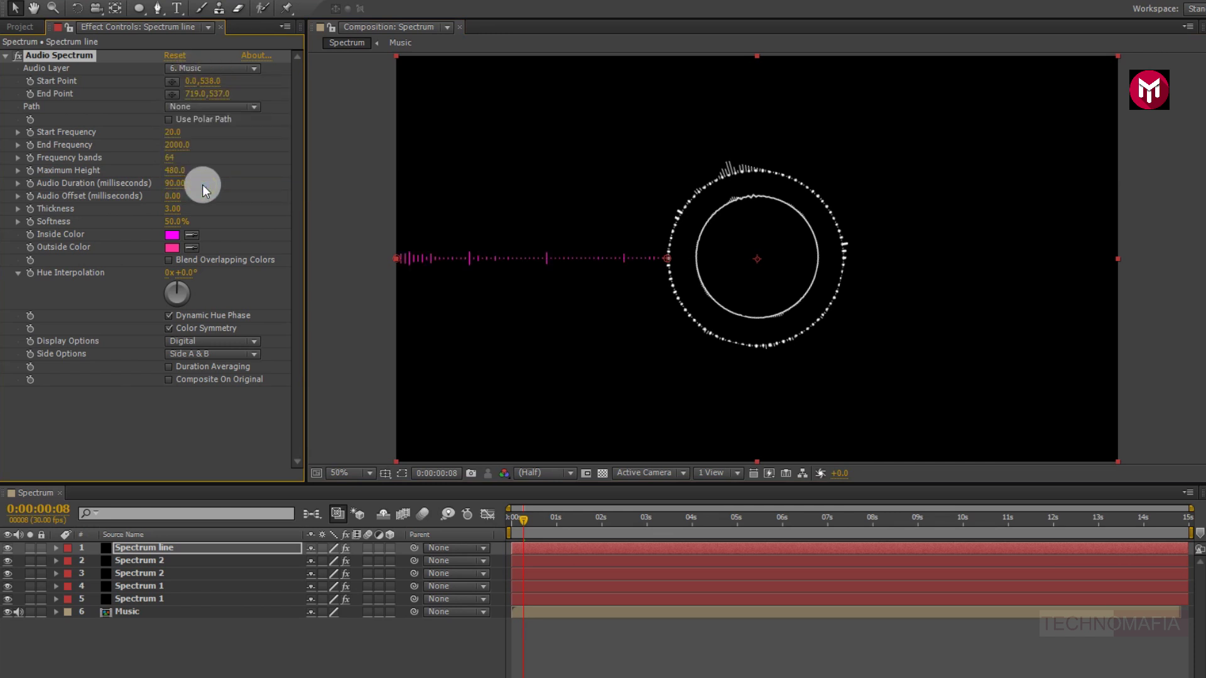
pyautogui.click(173, 132)
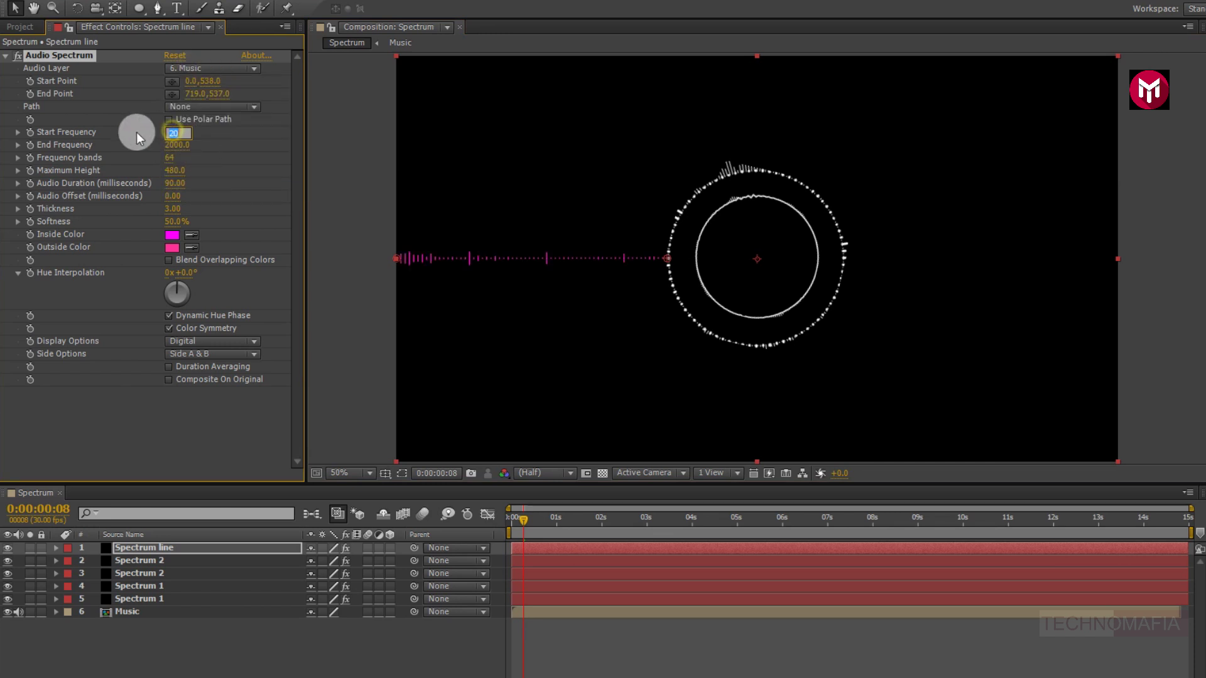
pyautogui.write('21')
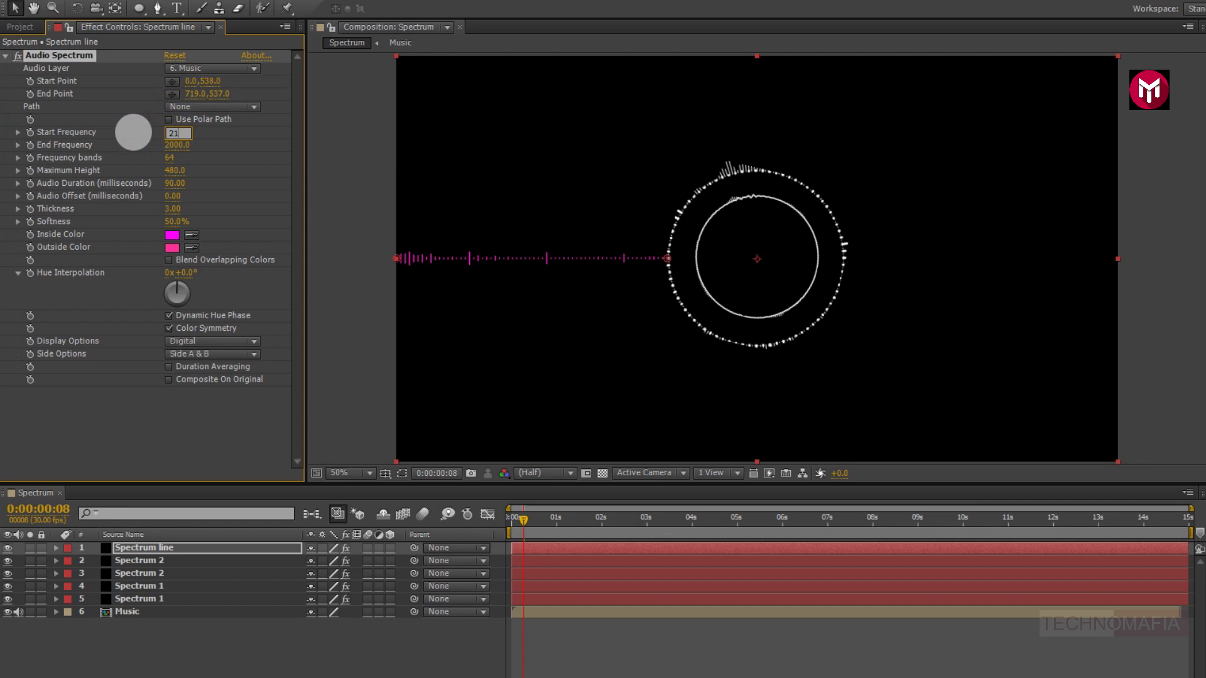
pyautogui.write('00')
pyautogui.press('Return')
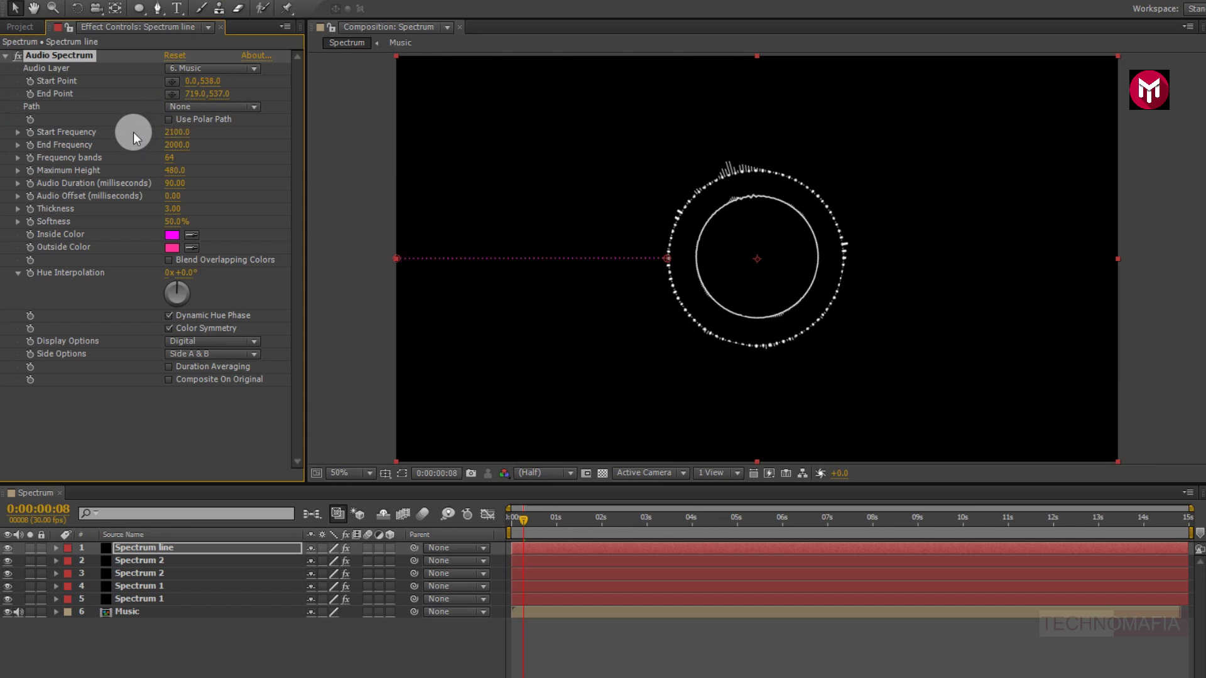
pyautogui.click(176, 145)
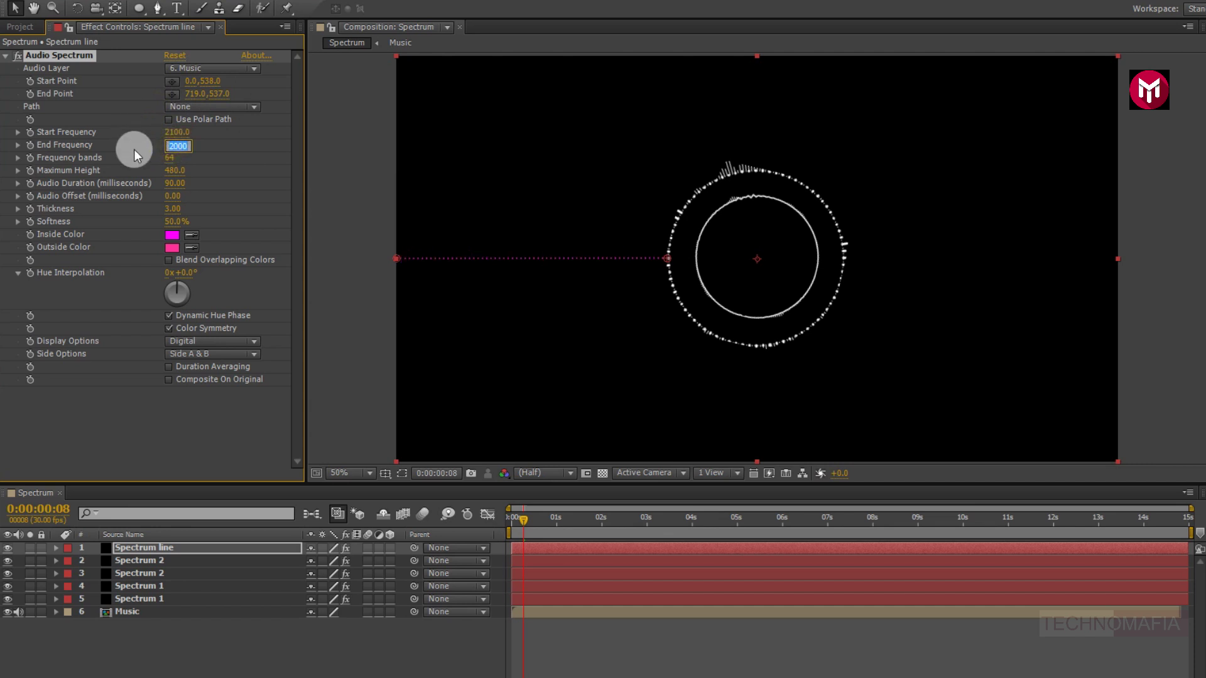
pyautogui.press('Return')
# Set Spectrum line's Frequency bands to 150, Maximum Height to 2000 and Softness to 0%
pyautogui.click(169, 158)
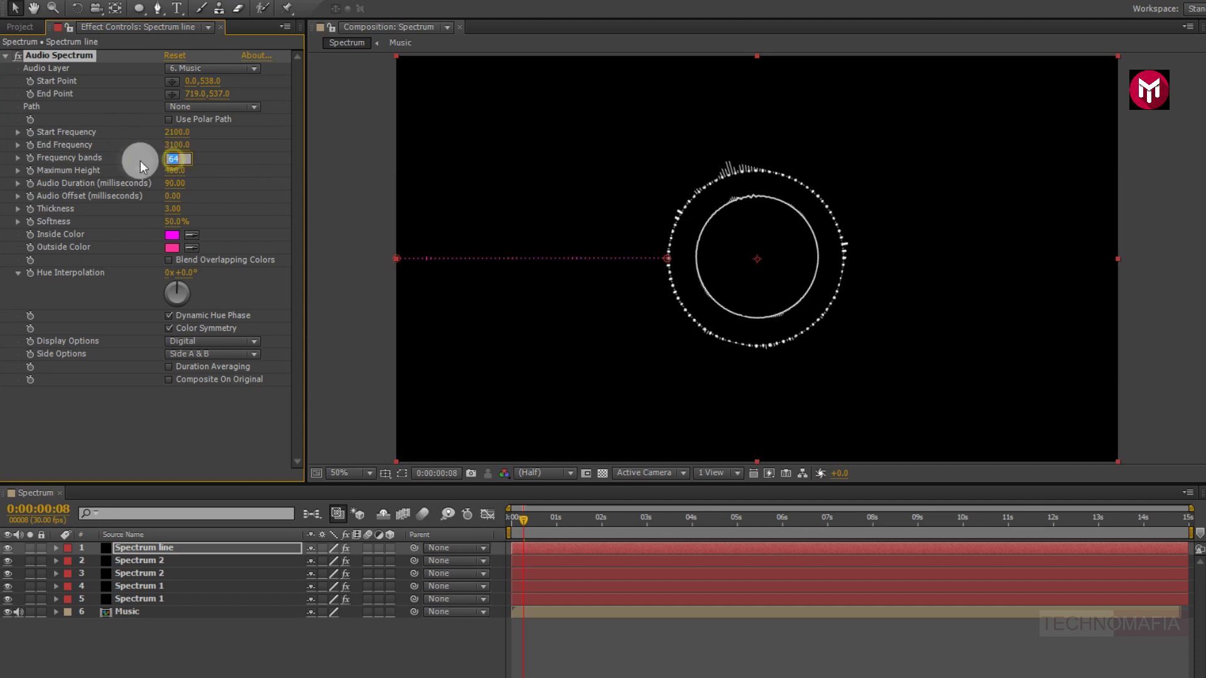
pyautogui.write('150')
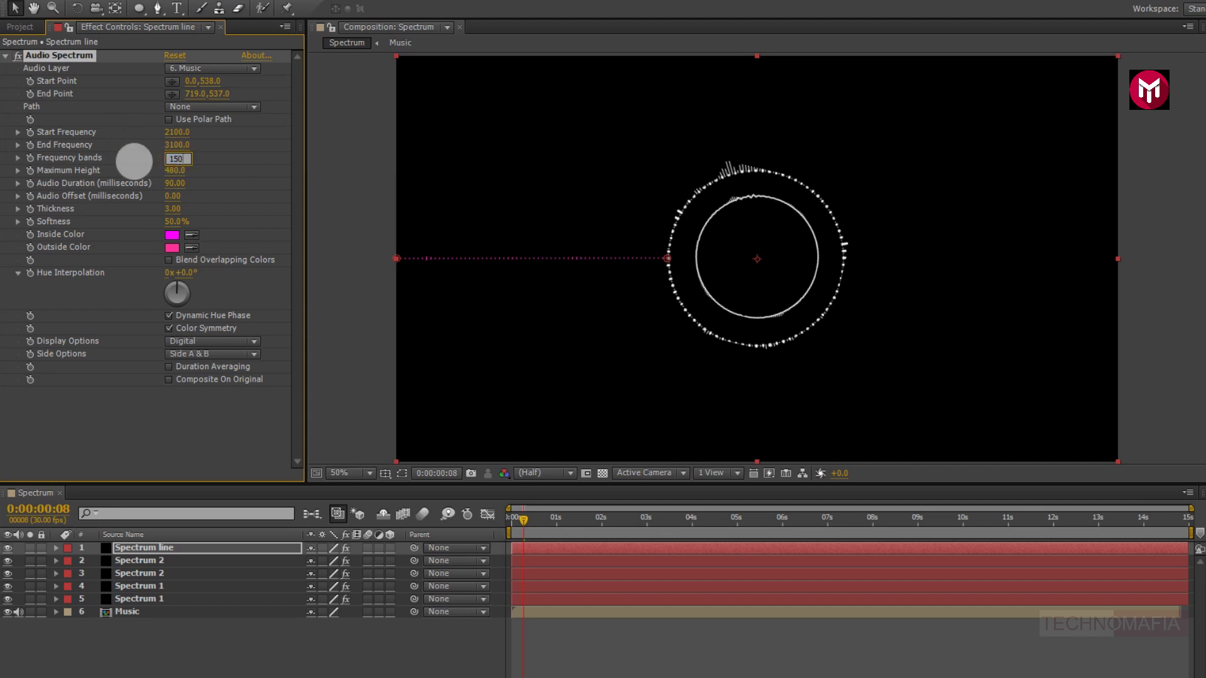
pyautogui.click(171, 170)
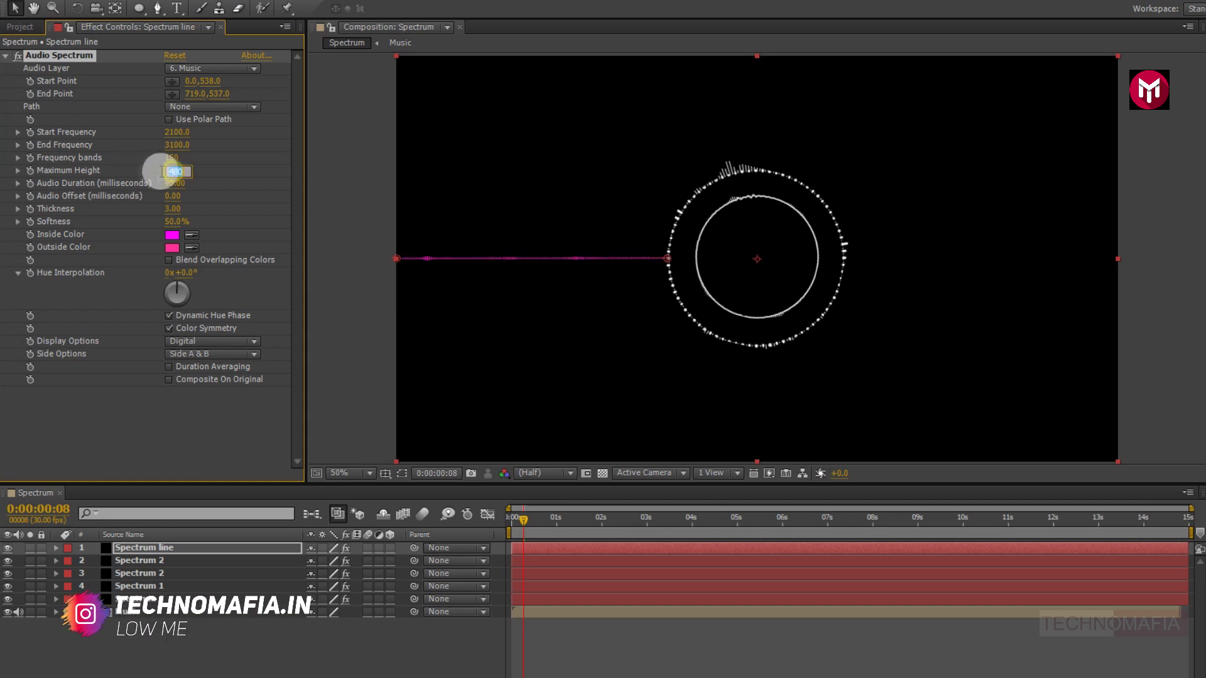
pyautogui.write('2000')
pyautogui.press('Return')
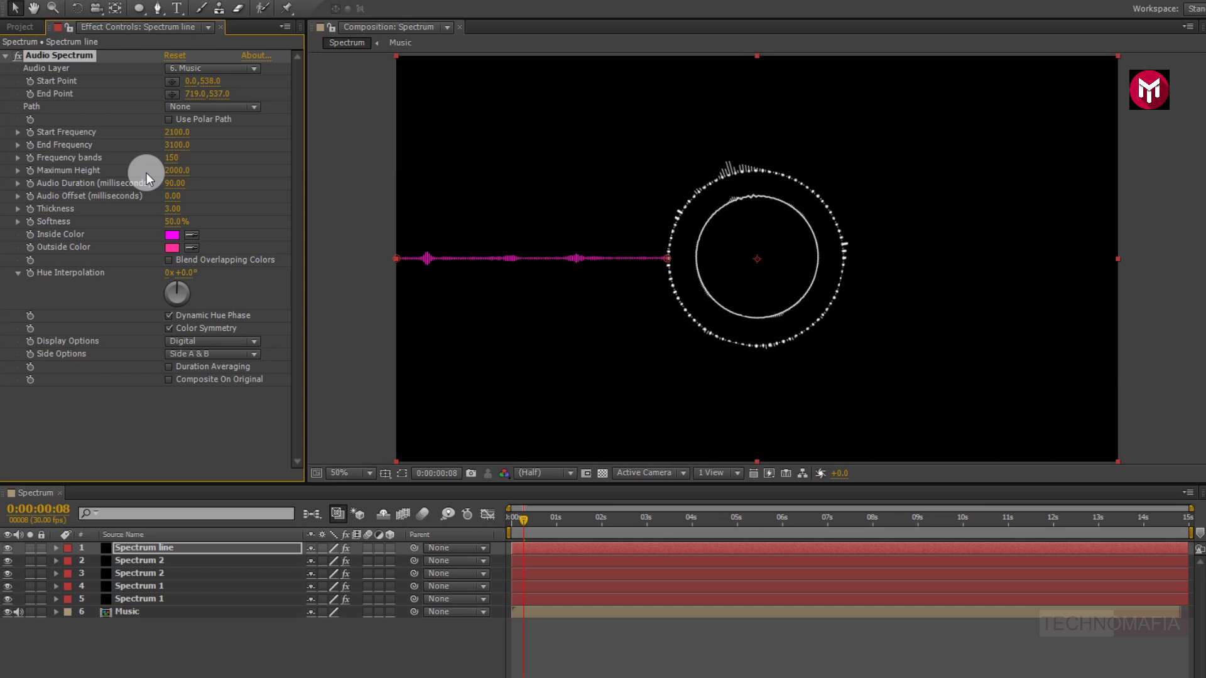
pyautogui.click(167, 222)
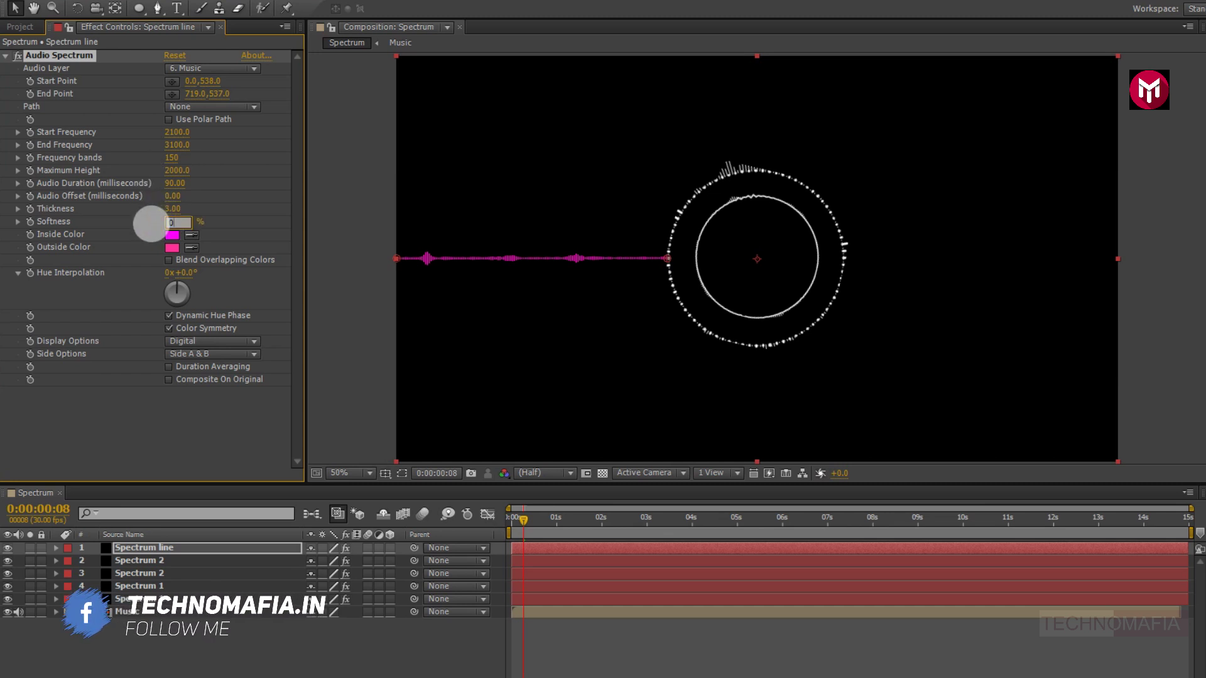
pyautogui.press('Return')
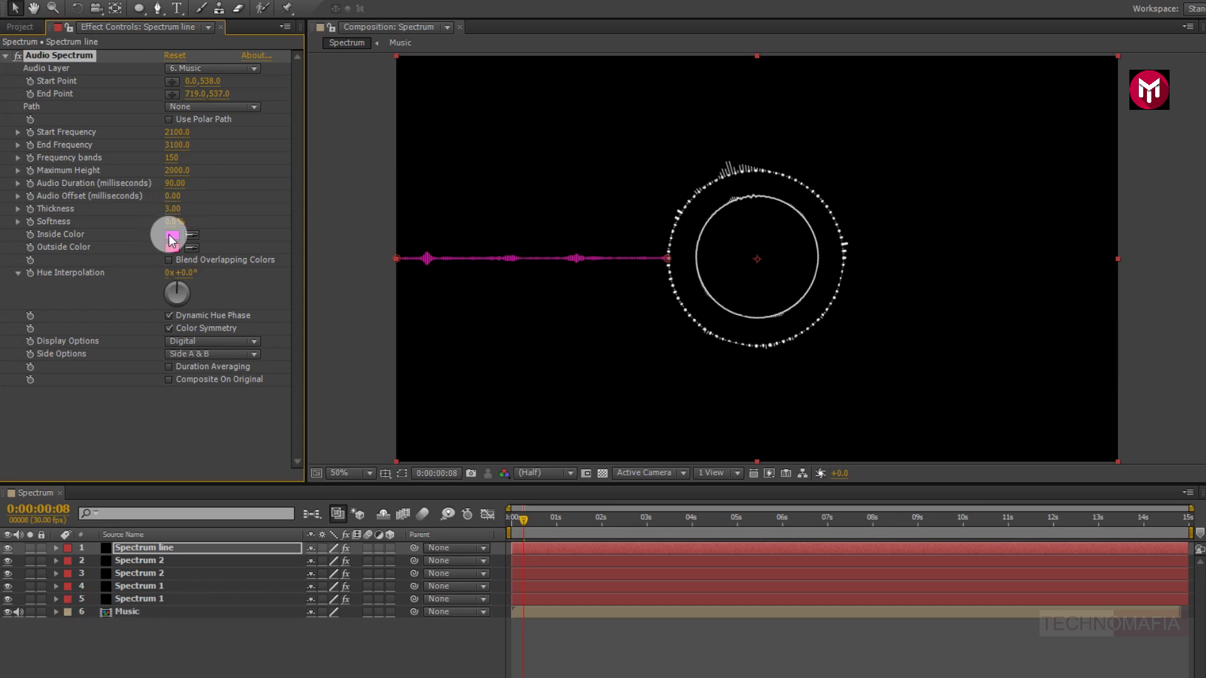
# Change Spectrum line's Inside Color to near-white FDFAFD and its Outside Color to white FFFFFF
pyautogui.click(171, 238)
pyautogui.click(152, 271)
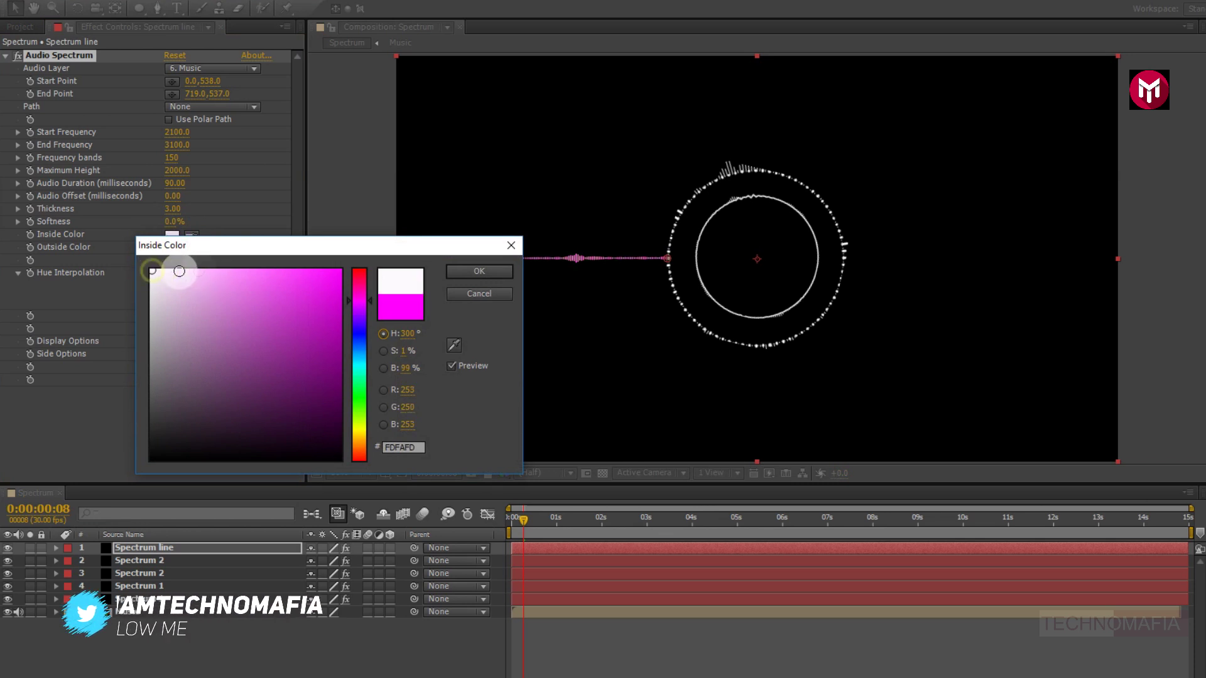
pyautogui.click(467, 270)
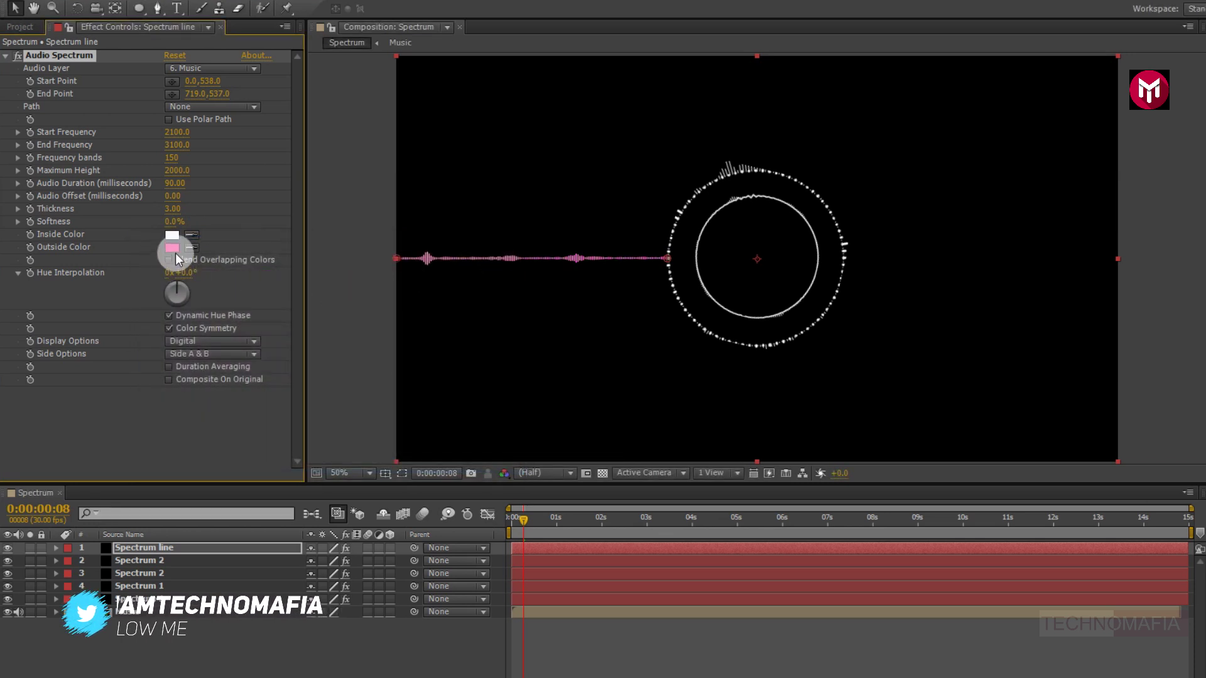
pyautogui.click(174, 249)
pyautogui.click(150, 269)
pyautogui.click(421, 275)
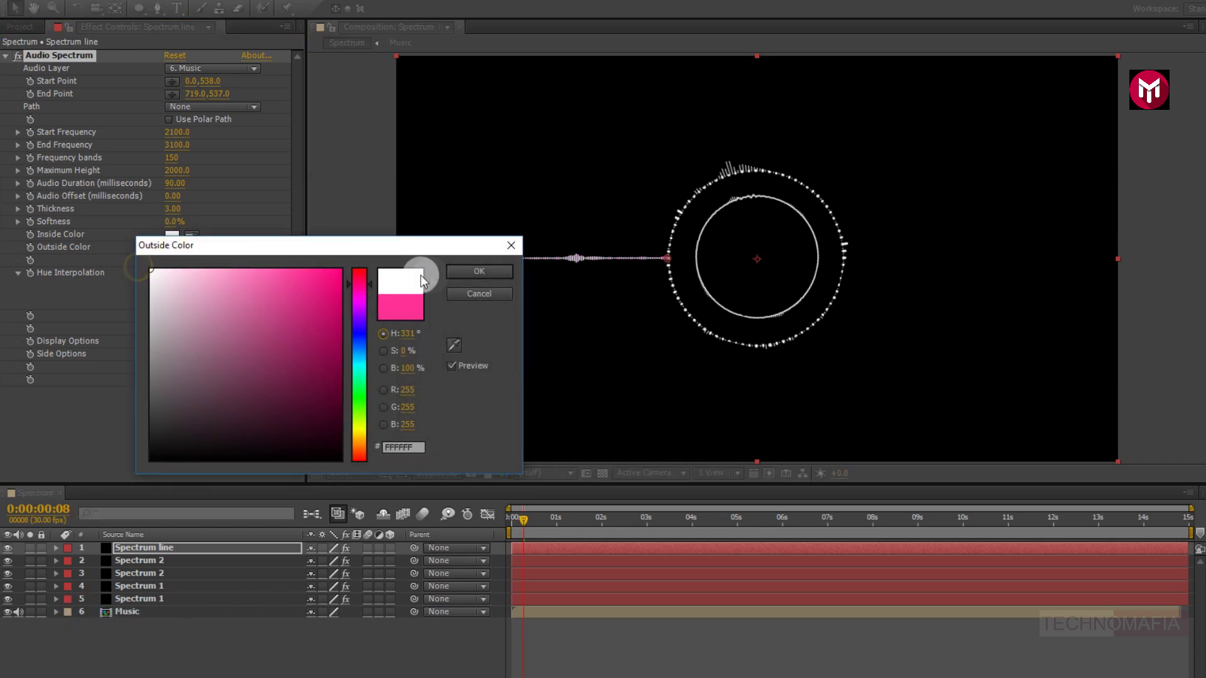
pyautogui.click(454, 272)
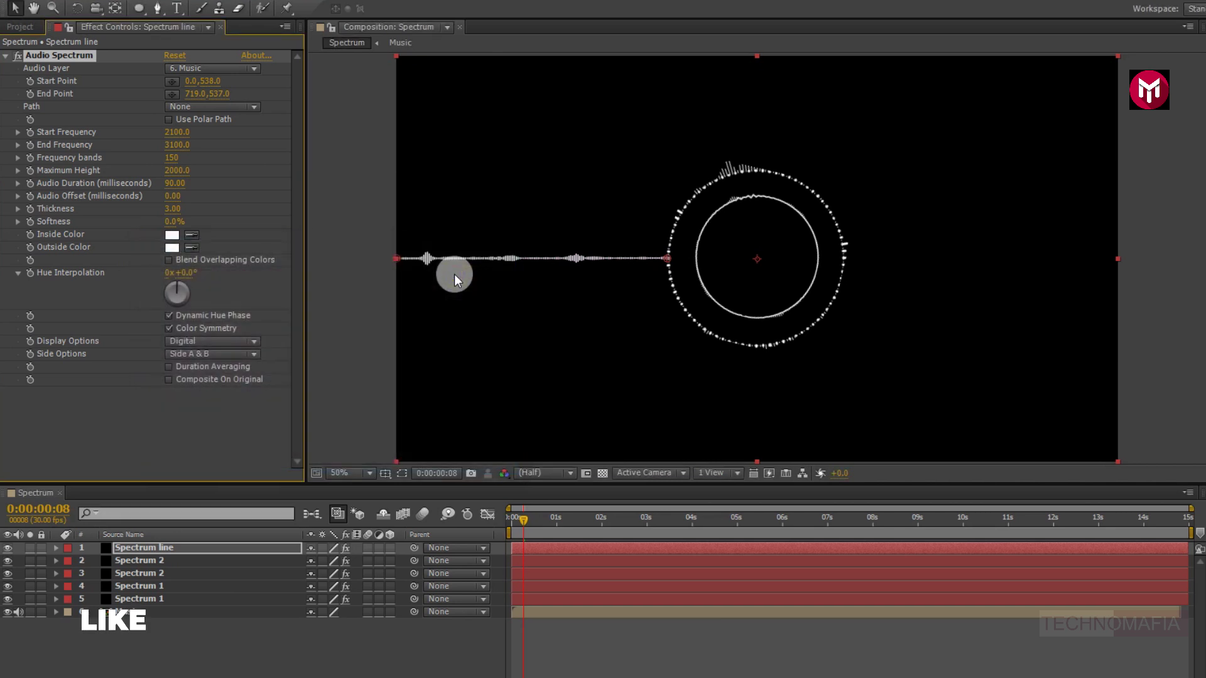
# Set Spectrum line's Display Options to Analog lines and add the Mirror effect to the layer
pyautogui.click(191, 343)
pyautogui.click(194, 374)
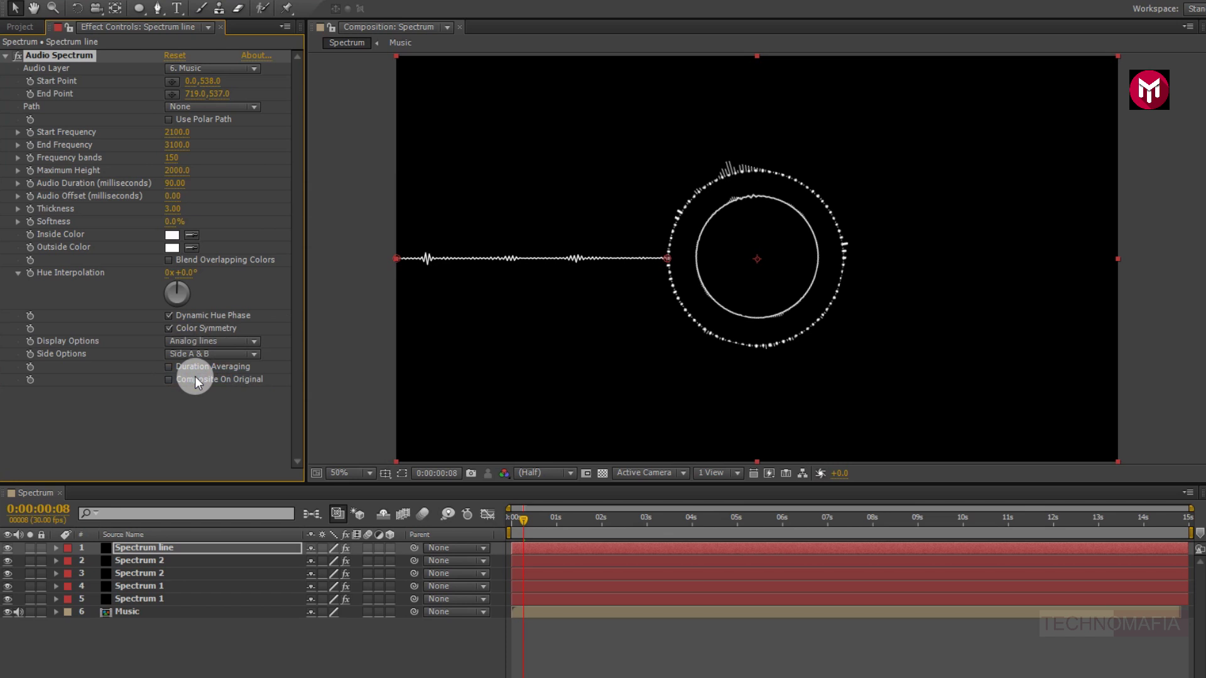
pyautogui.click(1025, 45)
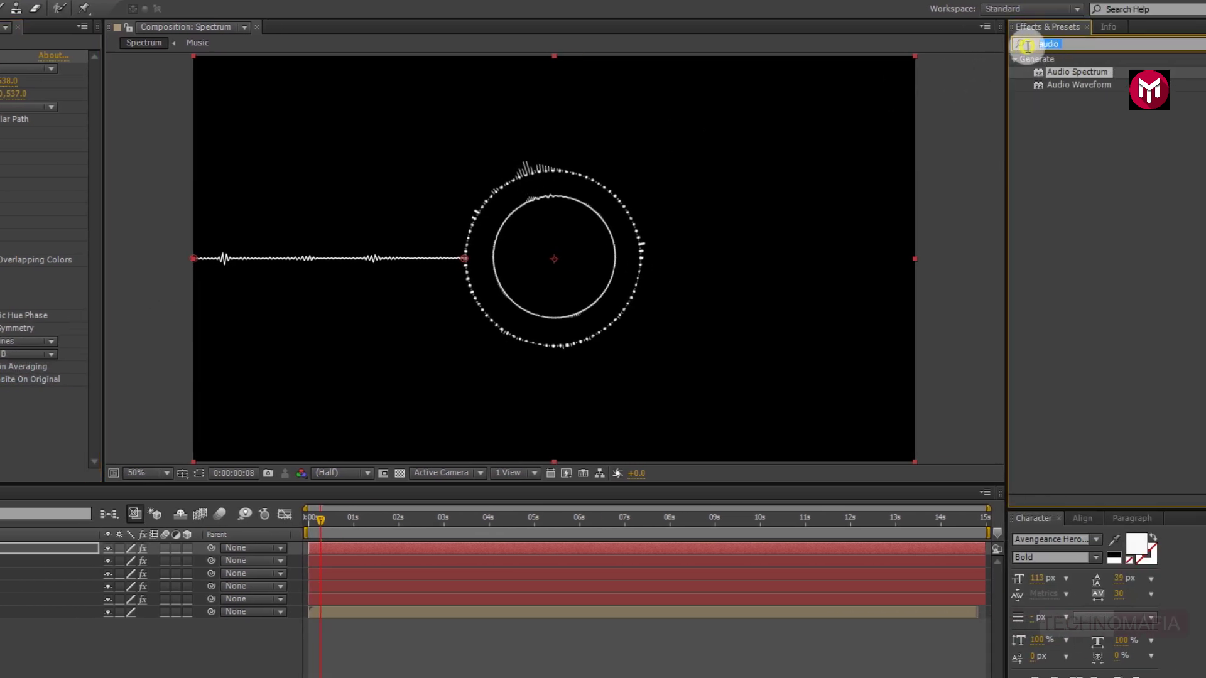
pyautogui.write('mi')
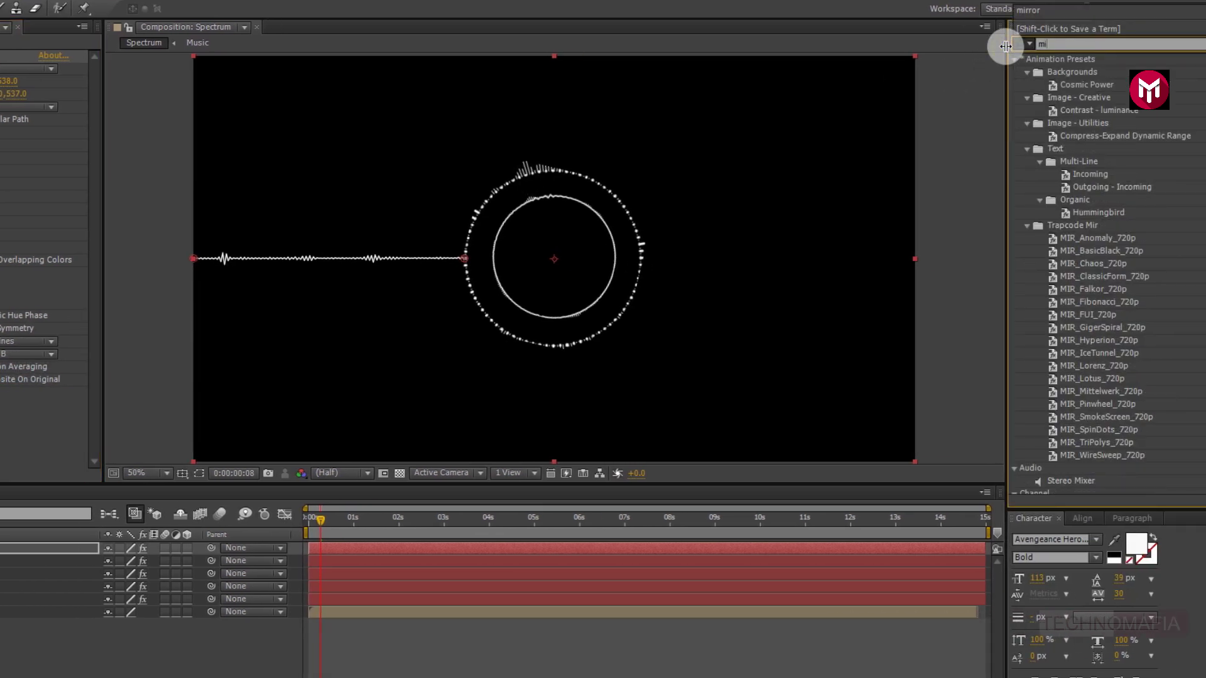
pyautogui.write('rr')
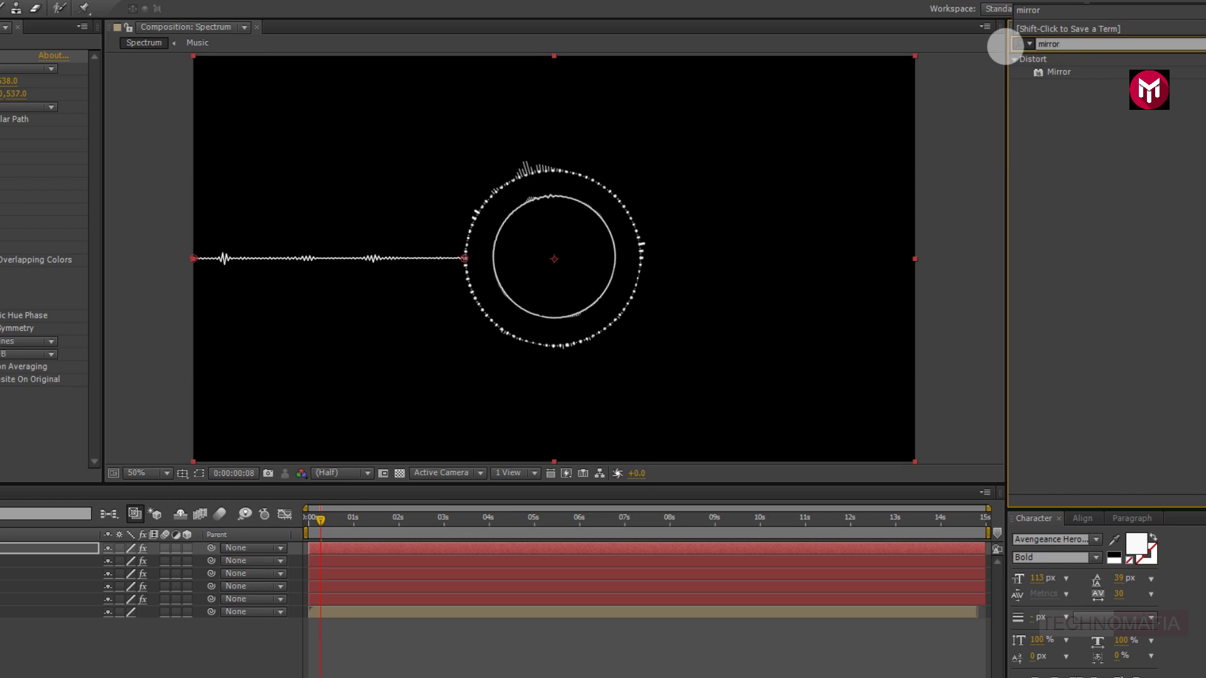
pyautogui.write('or')
pyautogui.doubleClick(1058, 73)
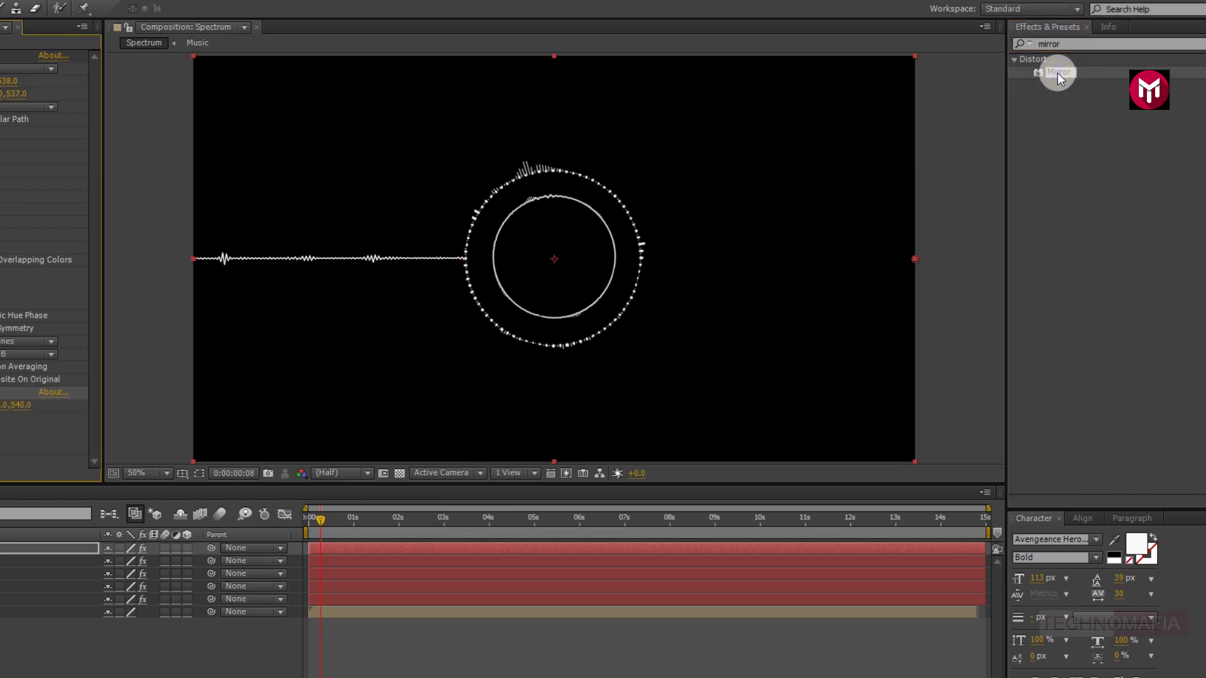
# Place the Mirror effect's Reflection Center at the middle of the rings, at about 960, 538
pyautogui.click(174, 409)
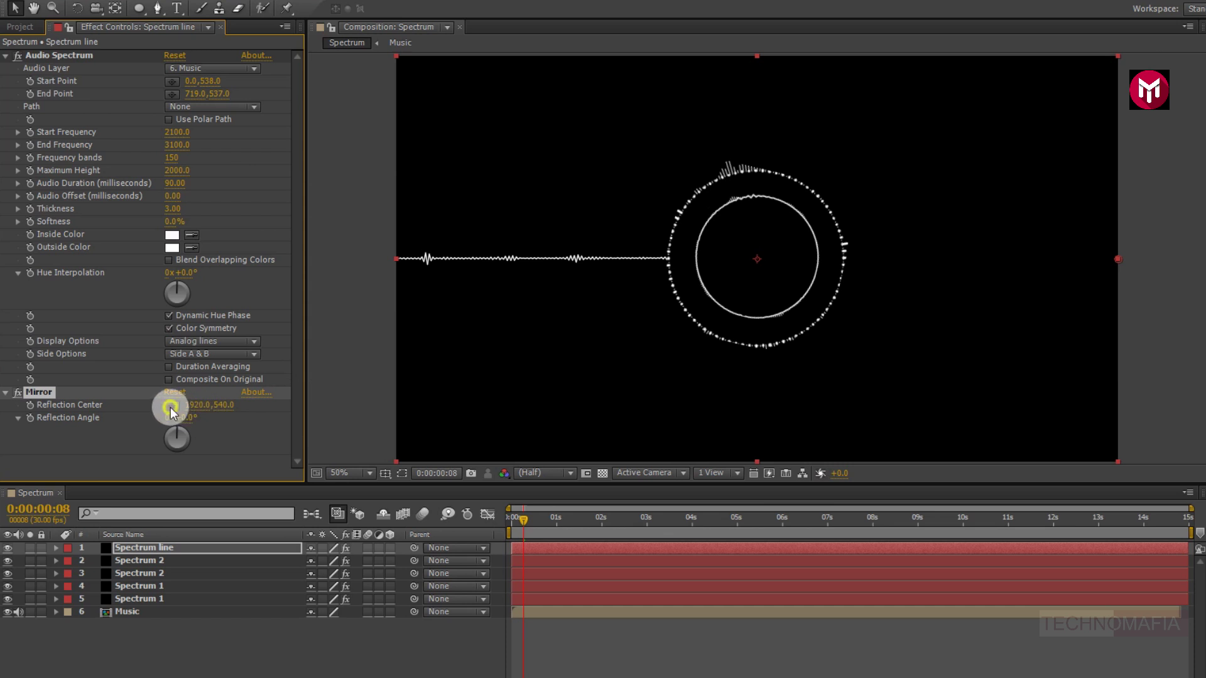
pyautogui.click(672, 312)
pyautogui.moveTo(672, 312); pyautogui.dragTo(758, 258)
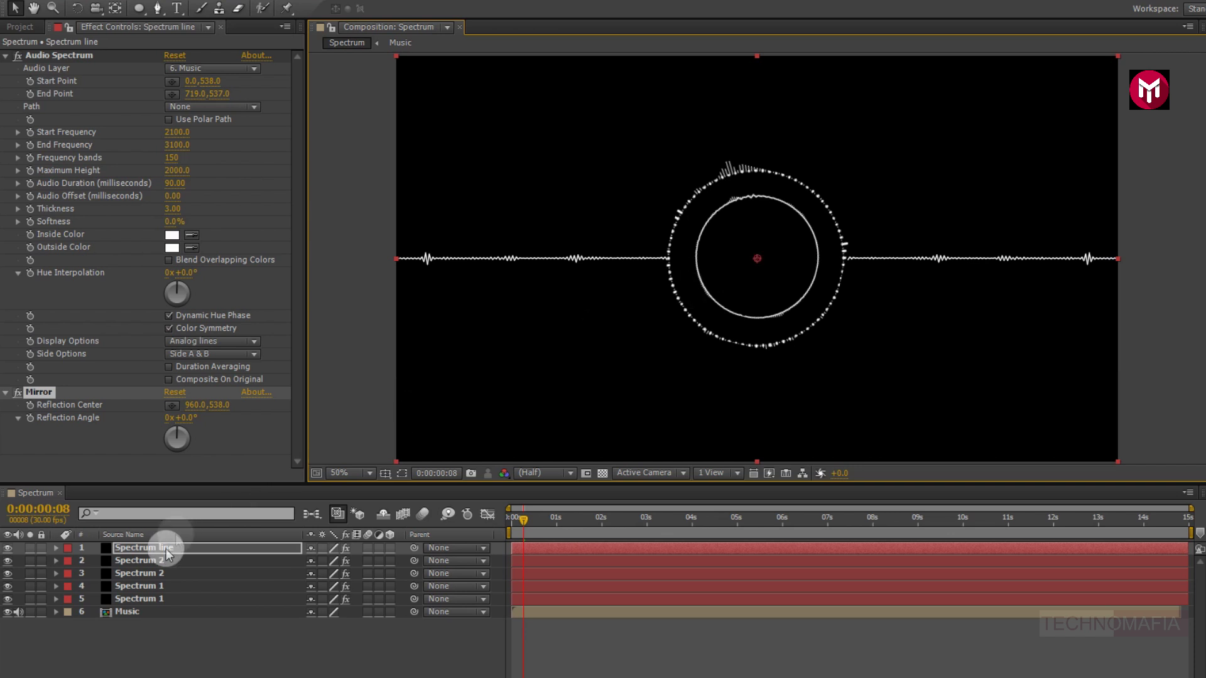
# Create a black 1920 x 1080 px solid layer named Particles in the Spectrum composition
pyautogui.click(125, 634)
pyautogui.rightClick(124, 634)
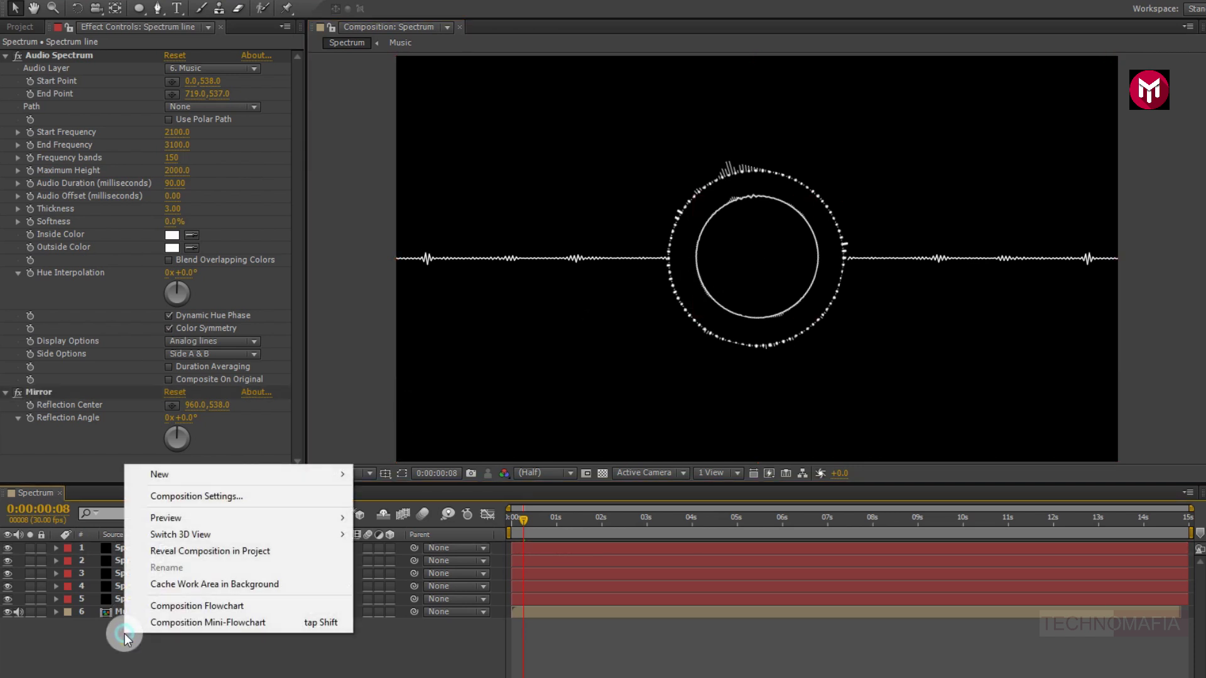
pyautogui.moveTo(280, 474)
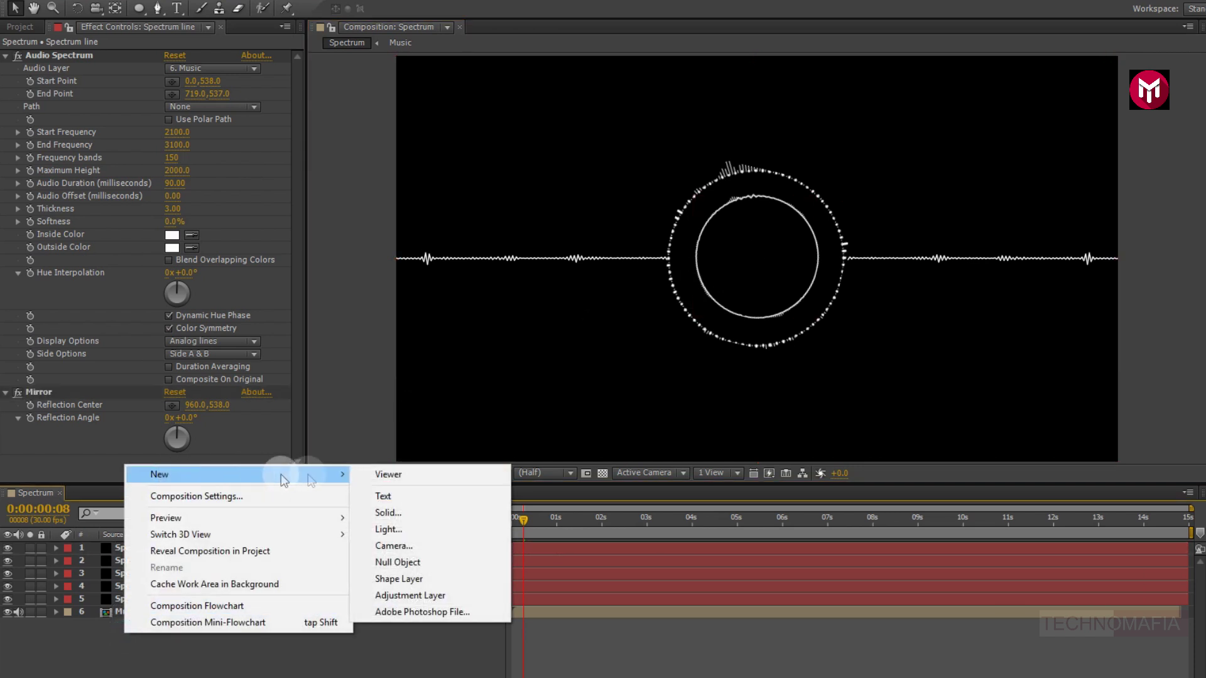
pyautogui.click(388, 513)
pyautogui.write('Particles')
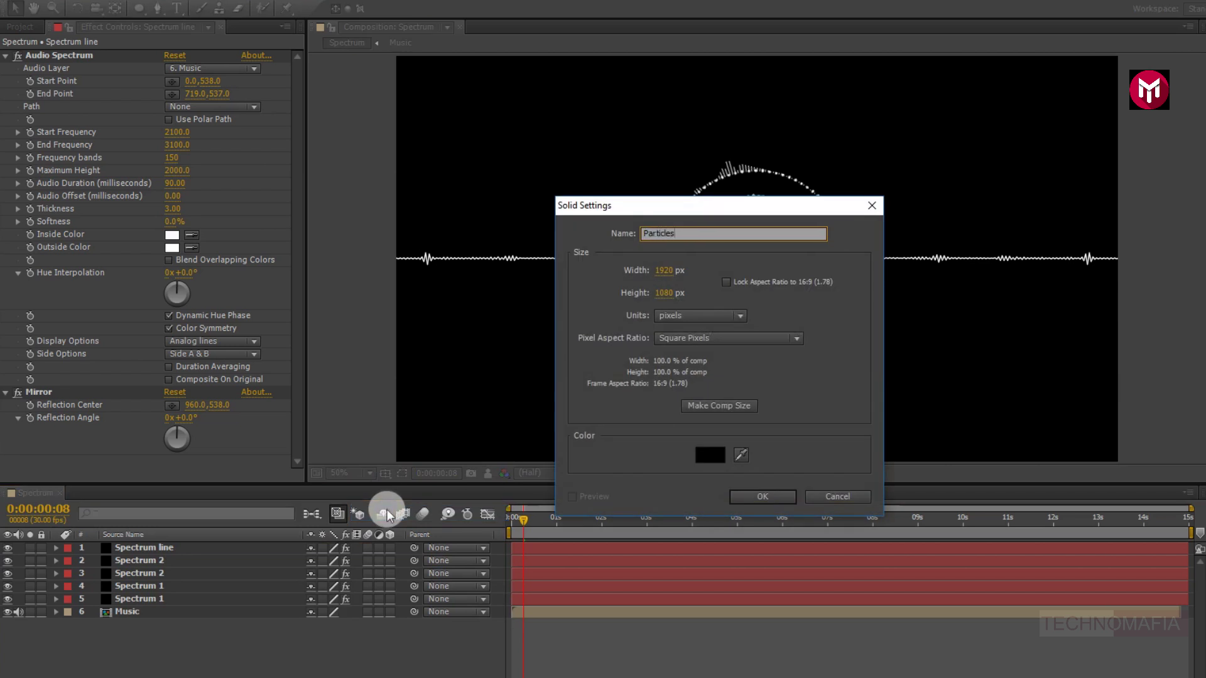
pyautogui.click(743, 499)
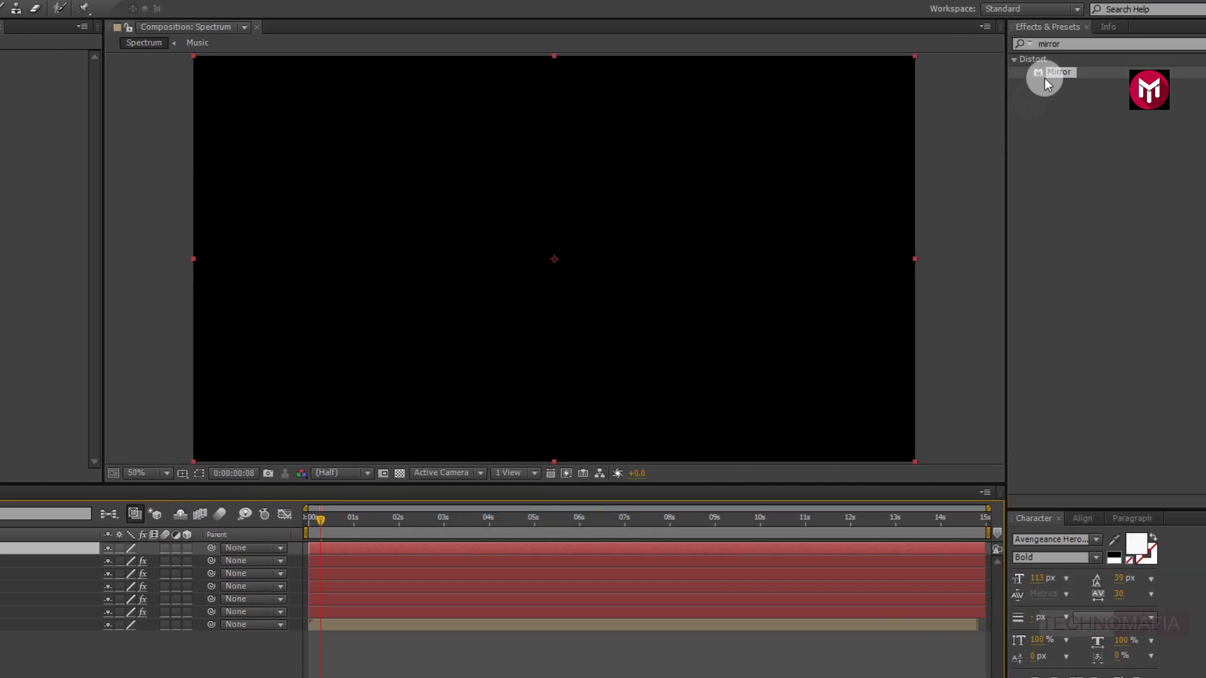
# Apply the CC Particle World effect to the Particles layer and set its Longevity to 10 seconds
pyautogui.doubleClick(1061, 43)
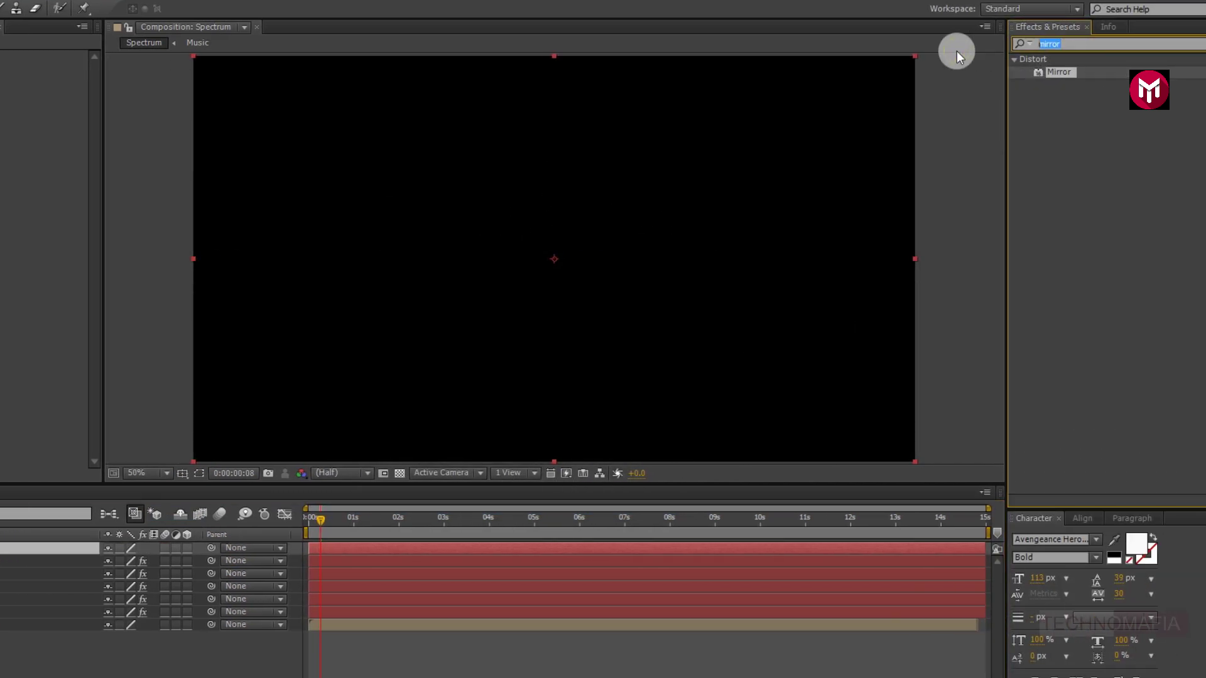
pyautogui.write('cc pa')
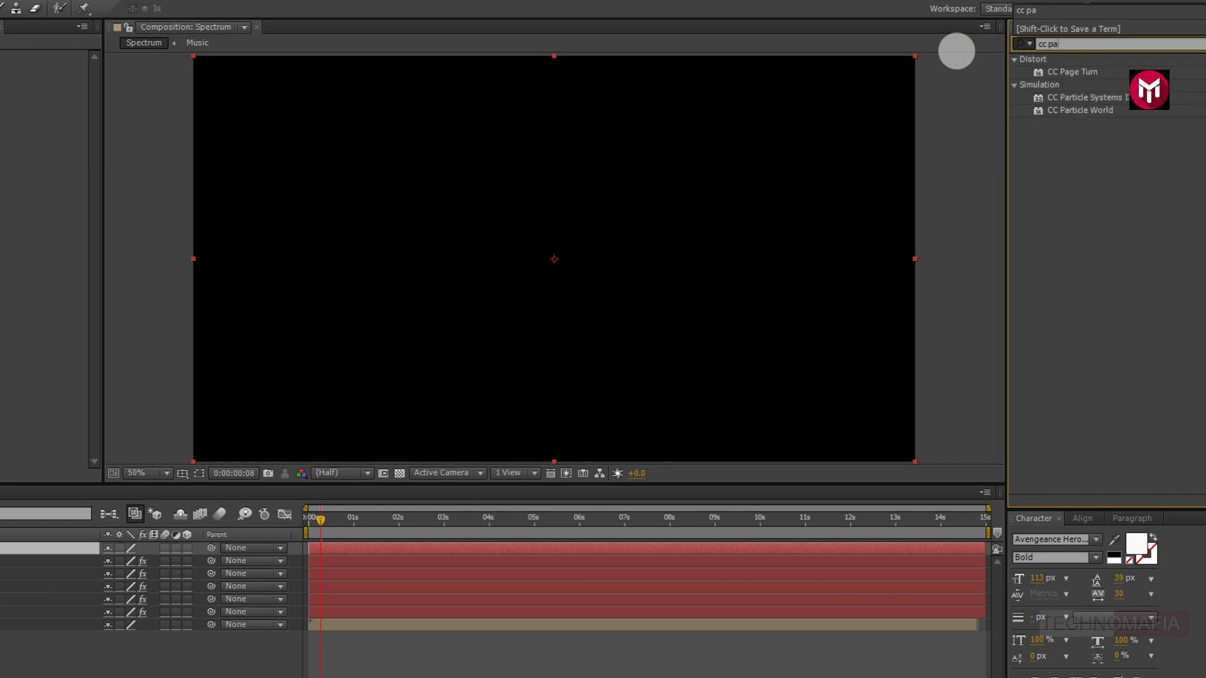
pyautogui.click(1078, 111)
pyautogui.doubleClick(1077, 110)
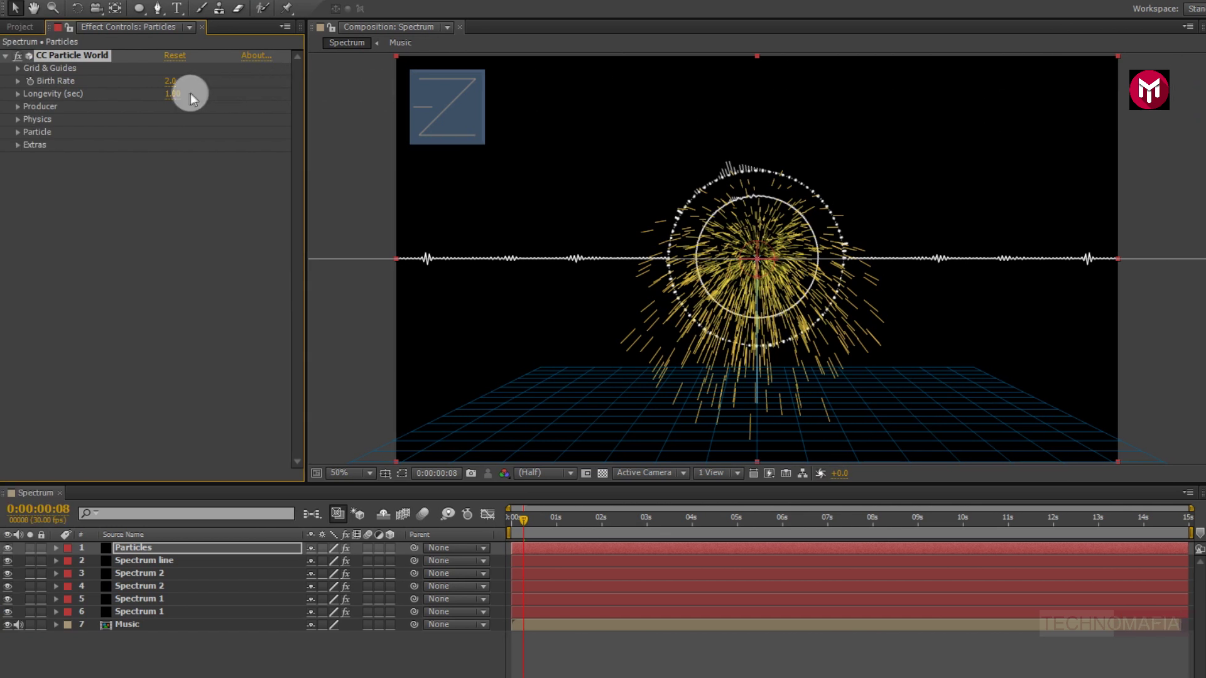
pyautogui.click(170, 94)
pyautogui.write('10')
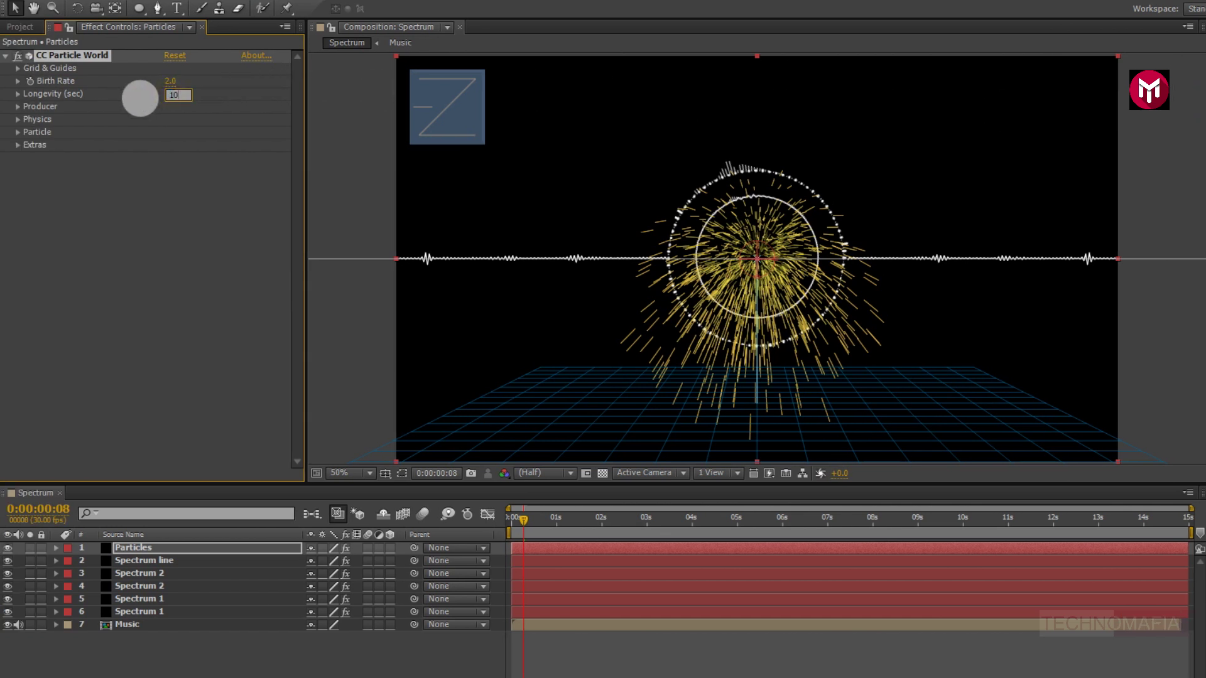
pyautogui.click(140, 99)
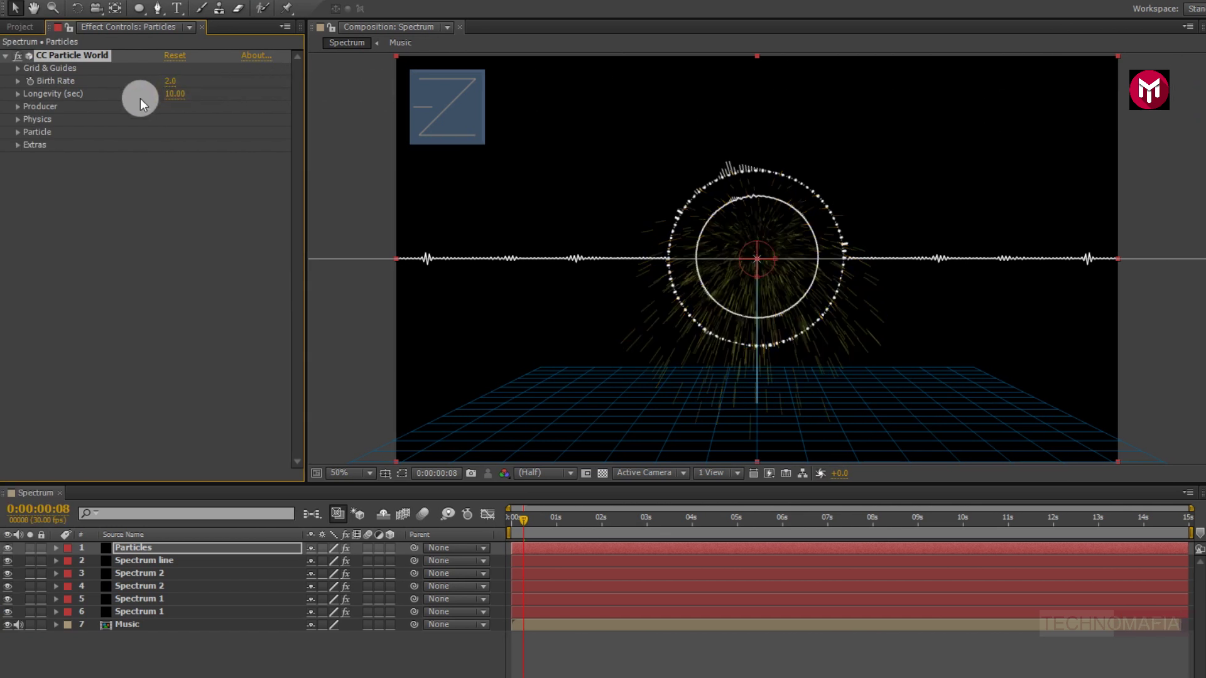
# Set the particle physics Animation to Viscouse and Gravity to 0.01
pyautogui.click(18, 119)
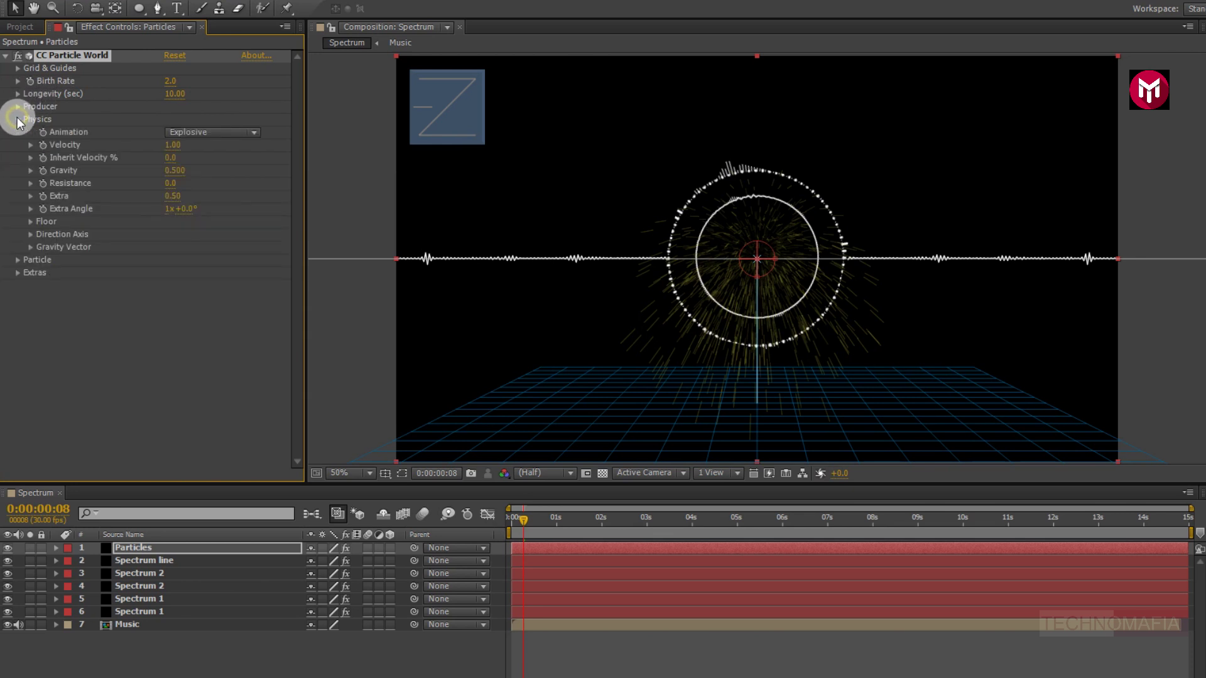
pyautogui.click(192, 132)
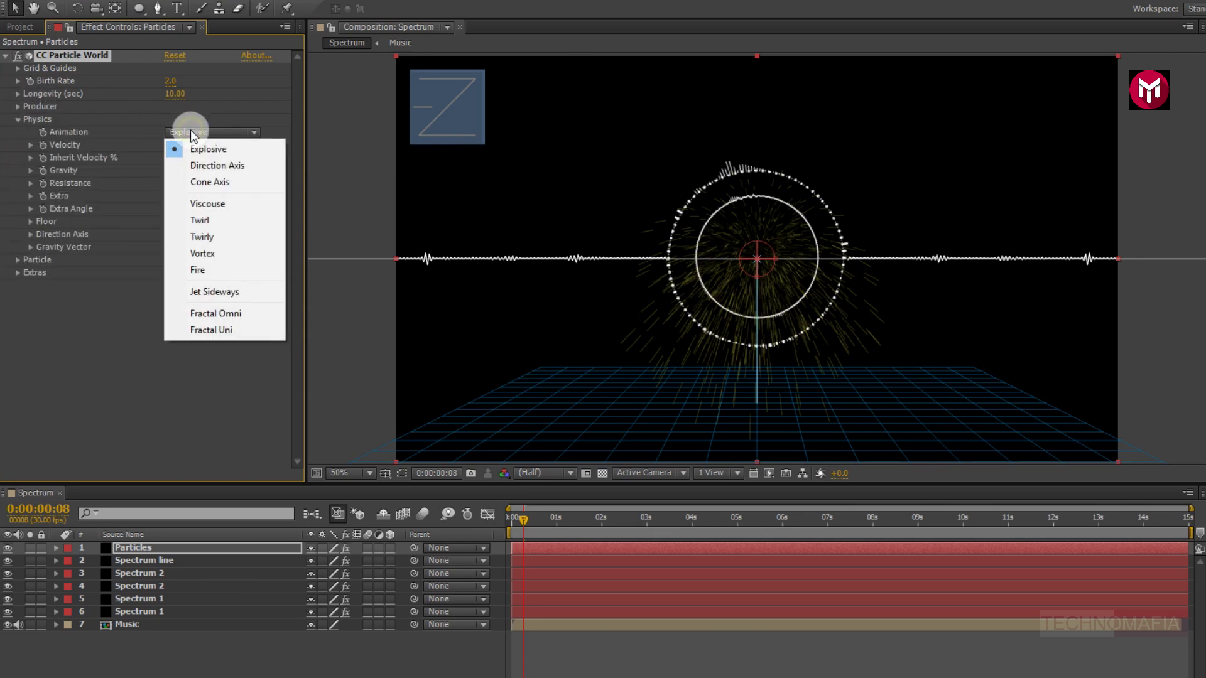
pyautogui.click(208, 204)
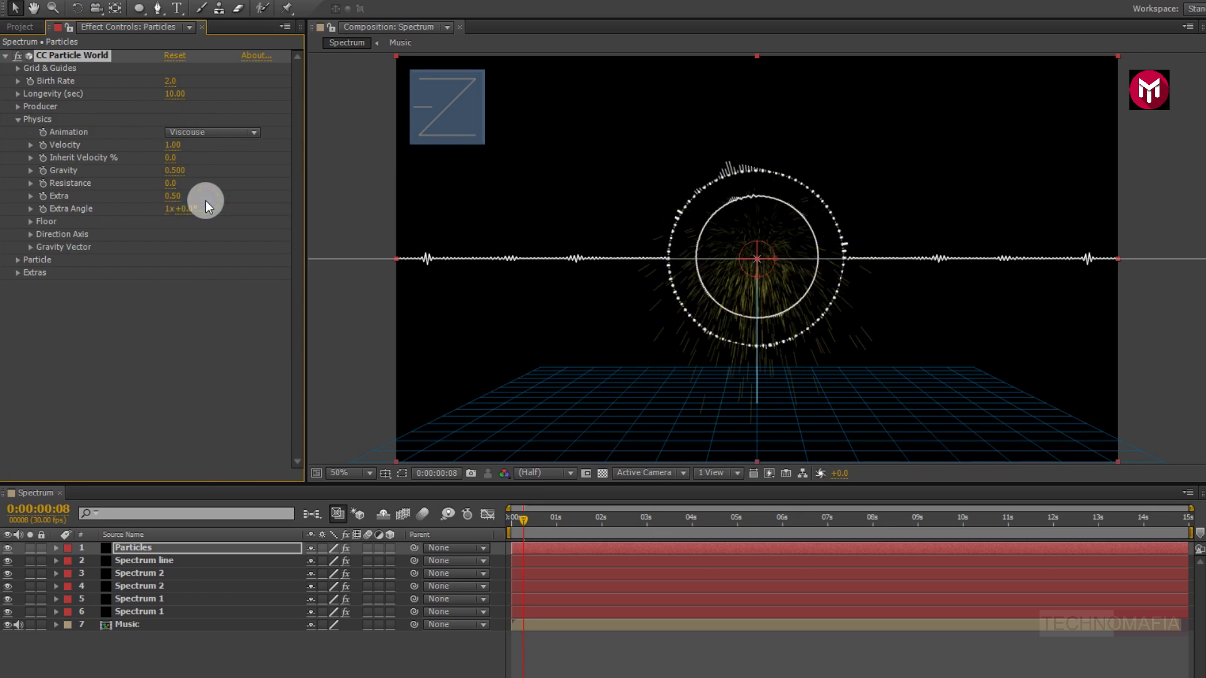
pyautogui.write('0.01')
pyautogui.click(149, 182)
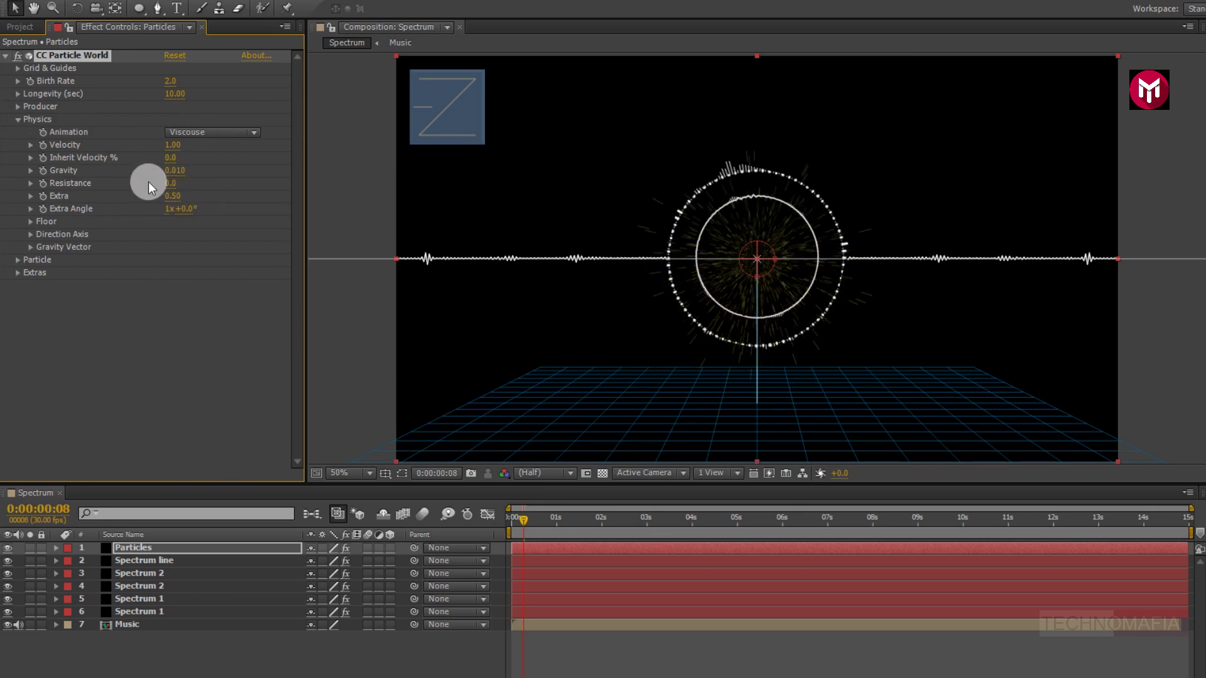
# Change CC Particle World's Particle Type to Faded Sphere
pyautogui.click(18, 260)
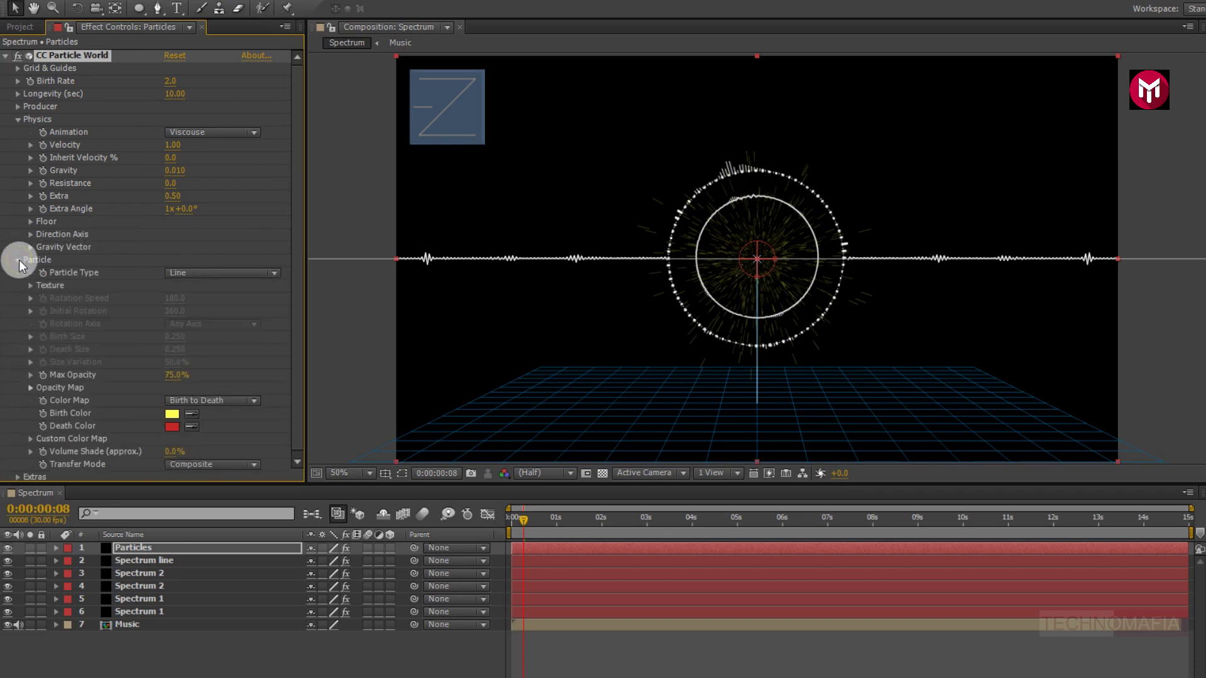
pyautogui.click(174, 272)
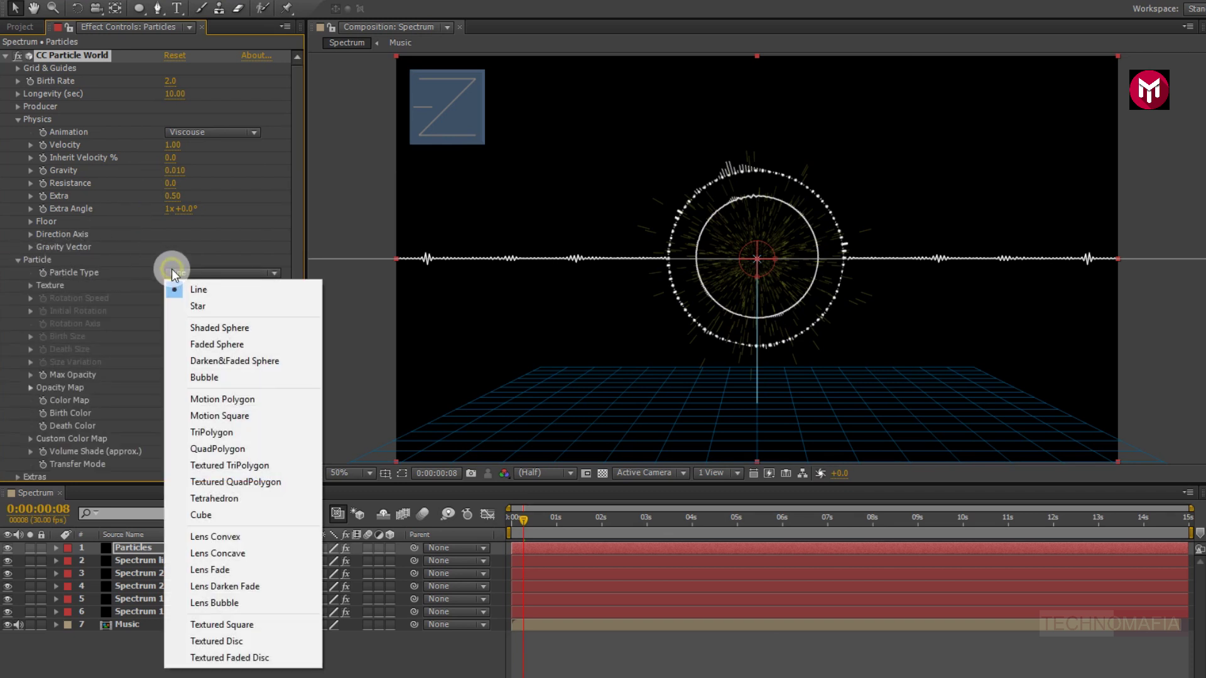
pyautogui.click(238, 344)
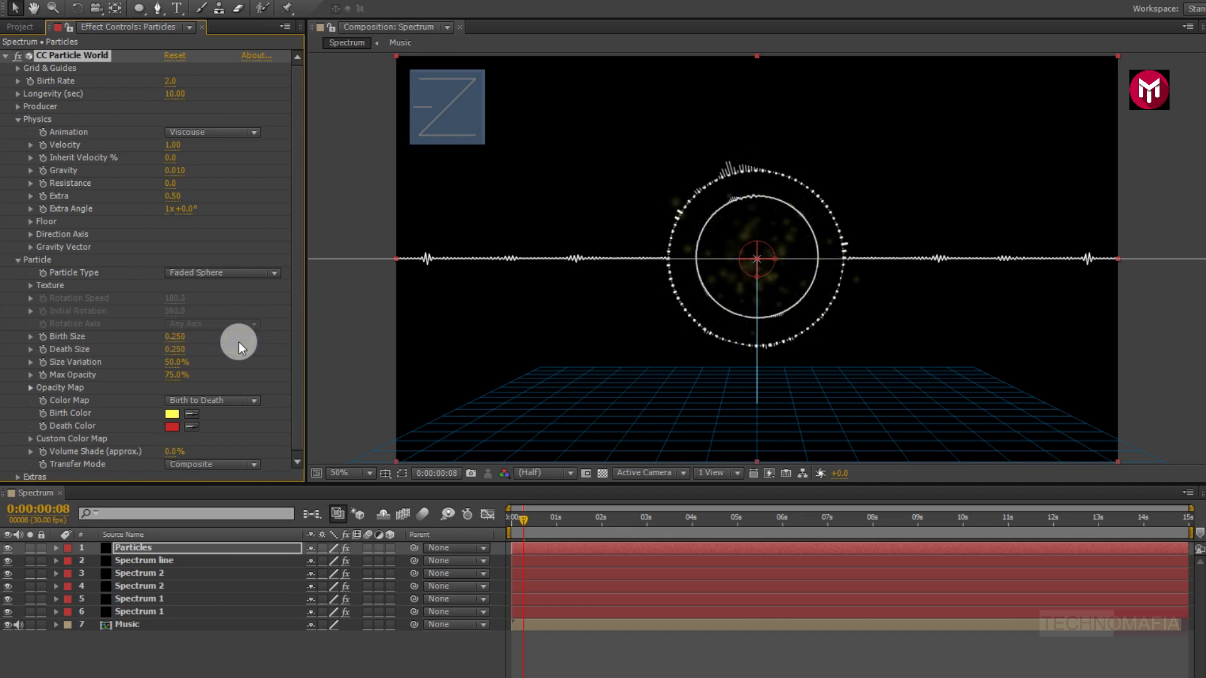
# Set the particles' Birth Size to 0.02 and Death Size to 0.03
pyautogui.click(175, 336)
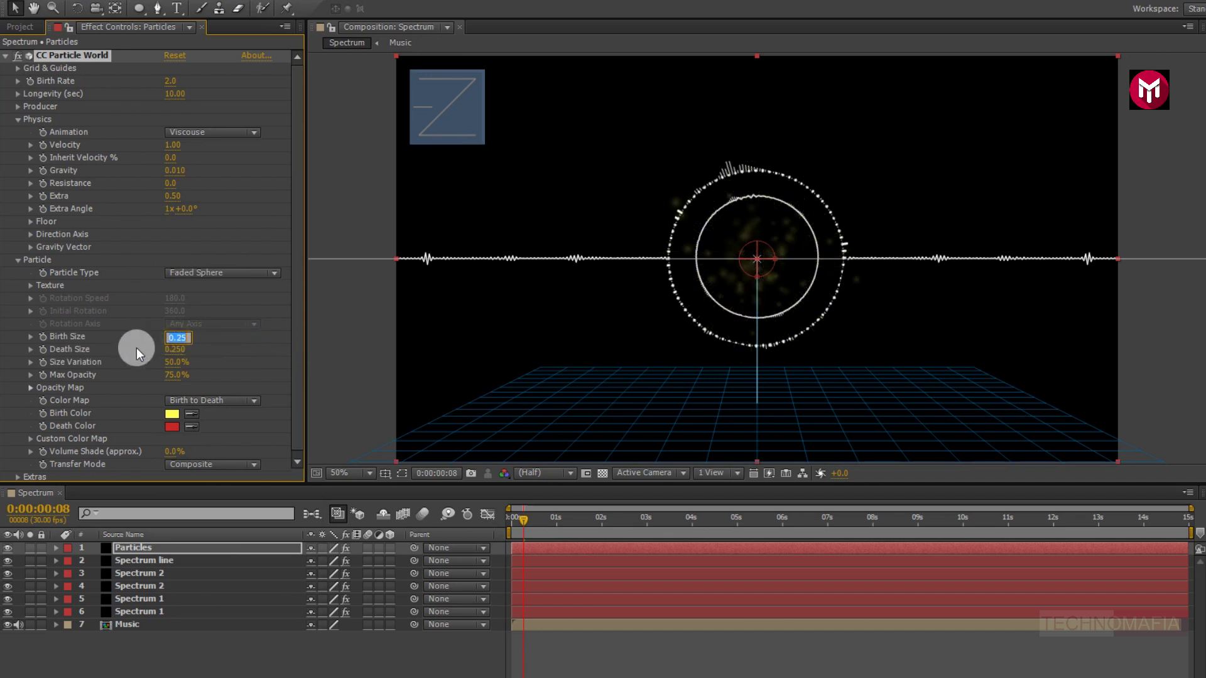
pyautogui.write('0.02')
pyautogui.press('Return')
pyautogui.click(175, 349)
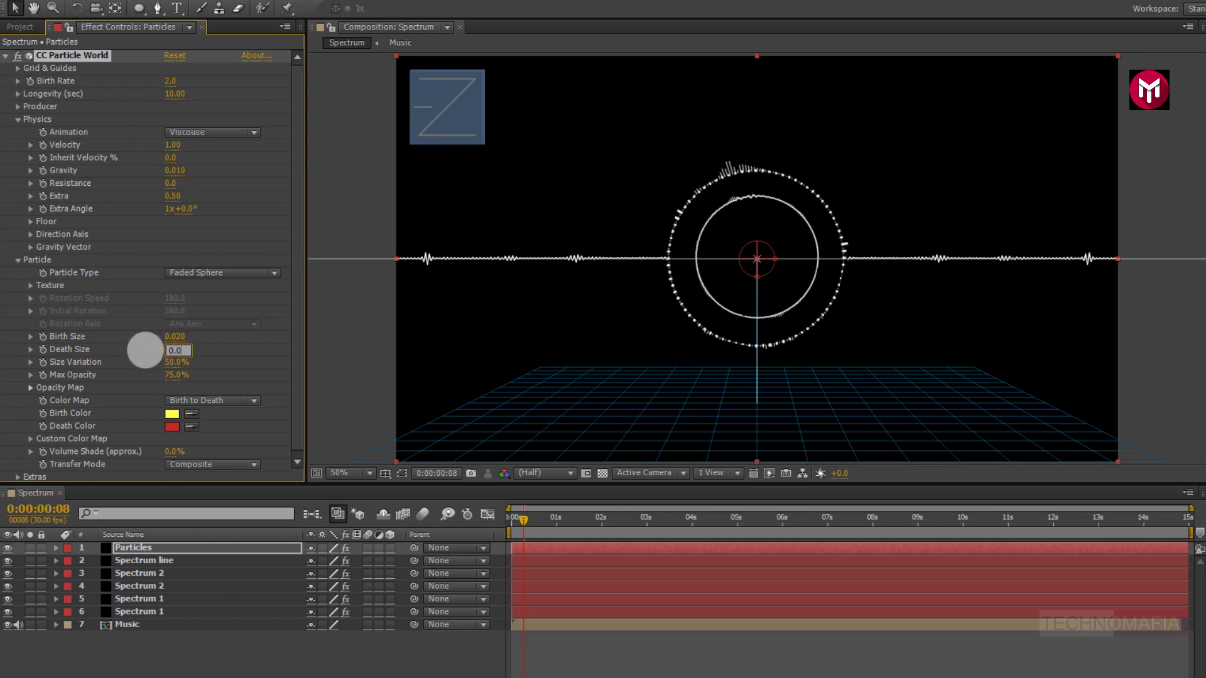
pyautogui.write('0.03')
pyautogui.press('Return')
# Change the particles' Birth Color and Death Color to white FFFFFF
pyautogui.click(170, 415)
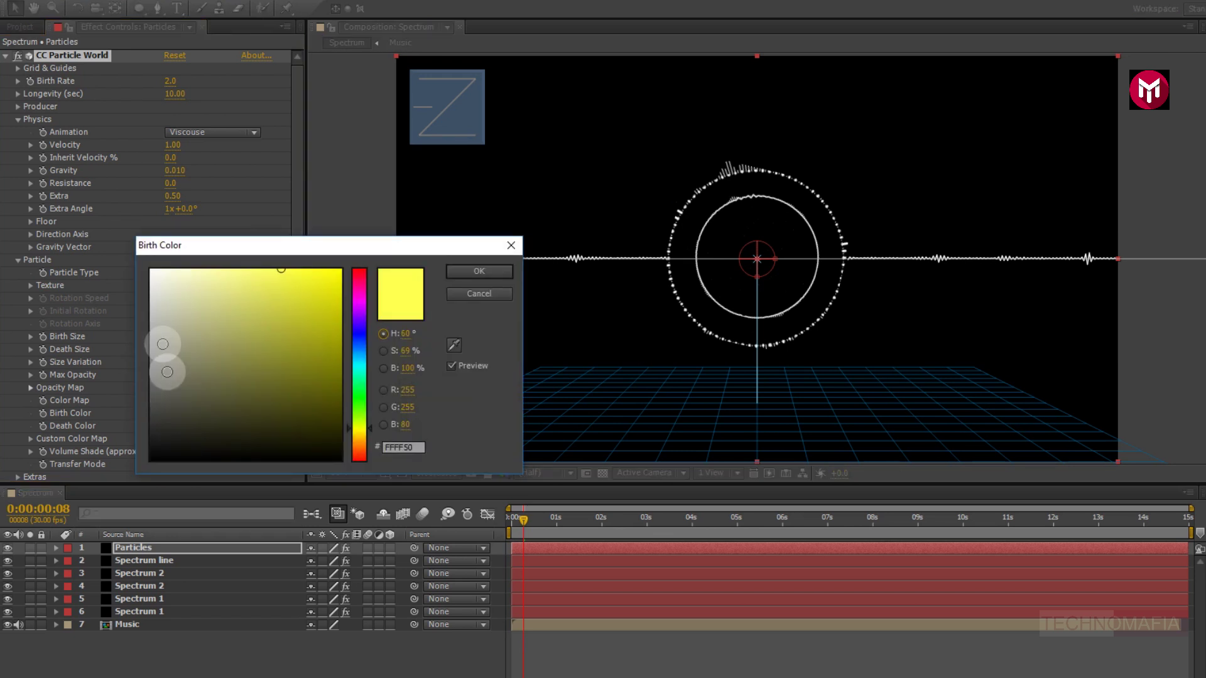
pyautogui.click(150, 270)
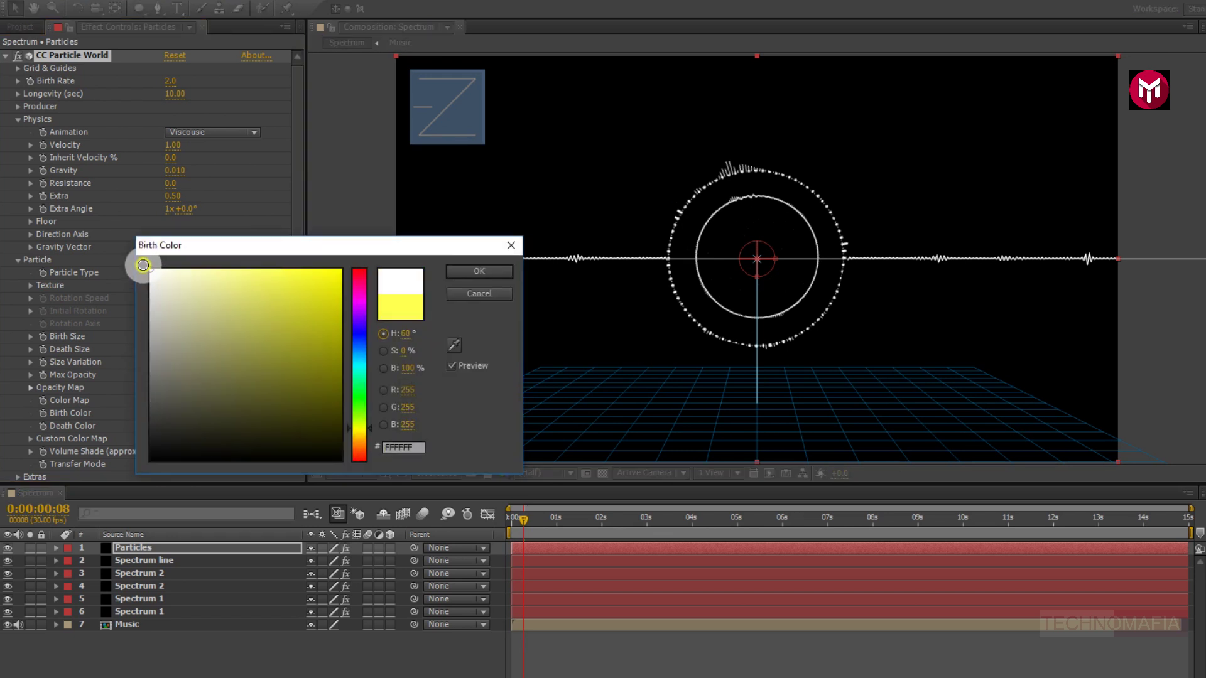
pyautogui.click(480, 277)
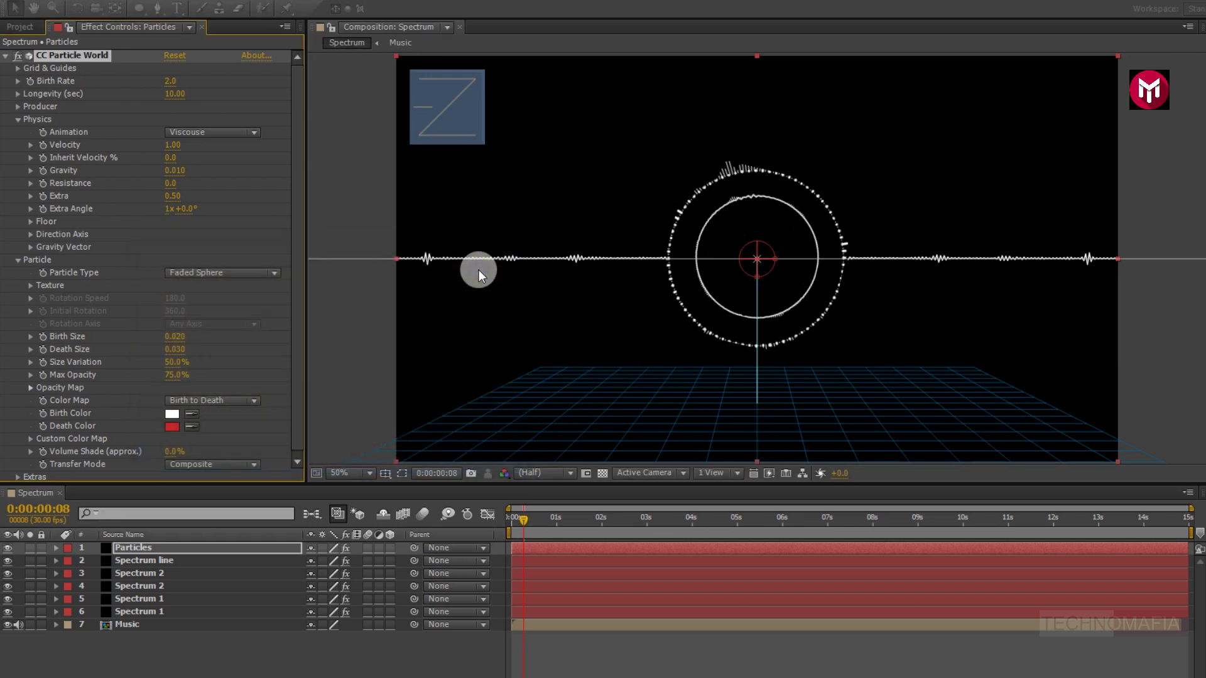
pyautogui.click(171, 427)
pyautogui.moveTo(150, 272); pyautogui.dragTo(134, 253)
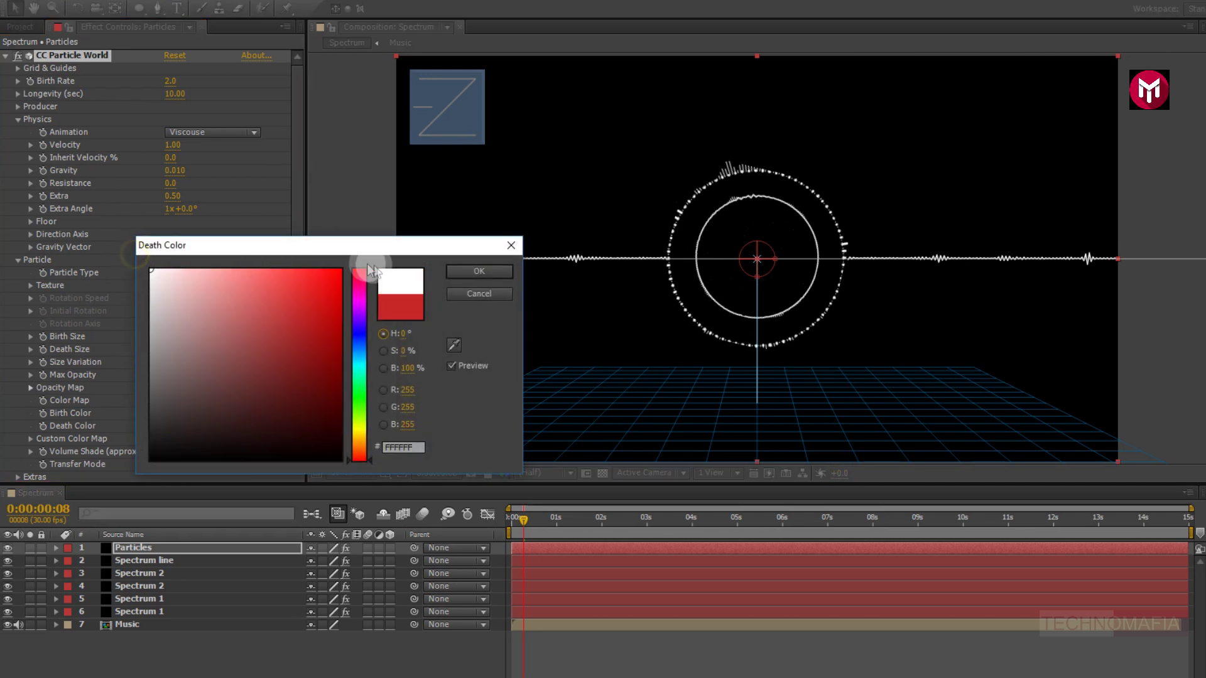
pyautogui.click(463, 270)
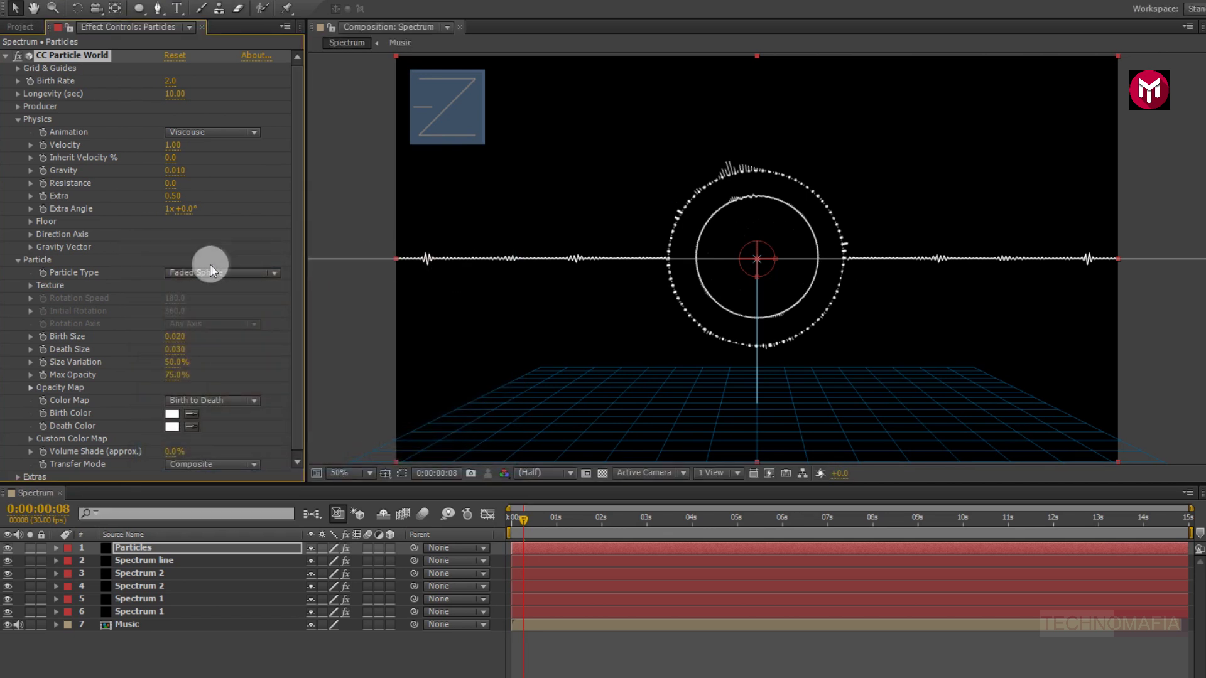
# Set the particle producer's Position Y to -0.35 and Radius X to 0.9
pyautogui.click(17, 106)
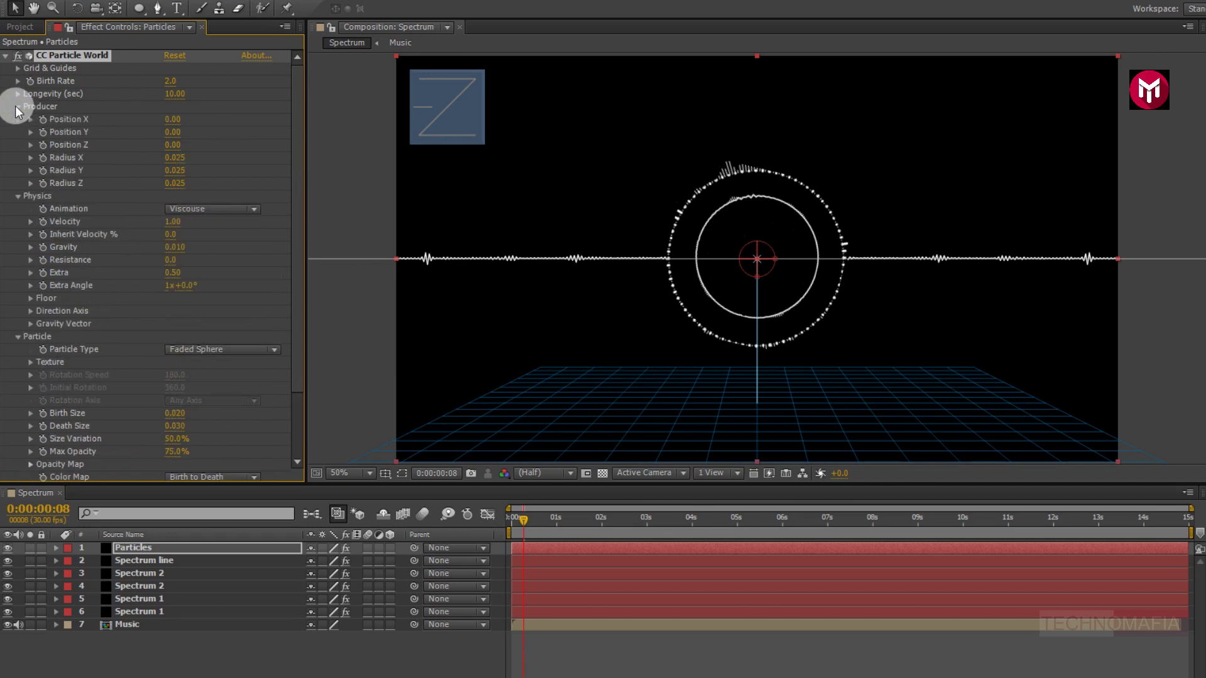
pyautogui.click(167, 133)
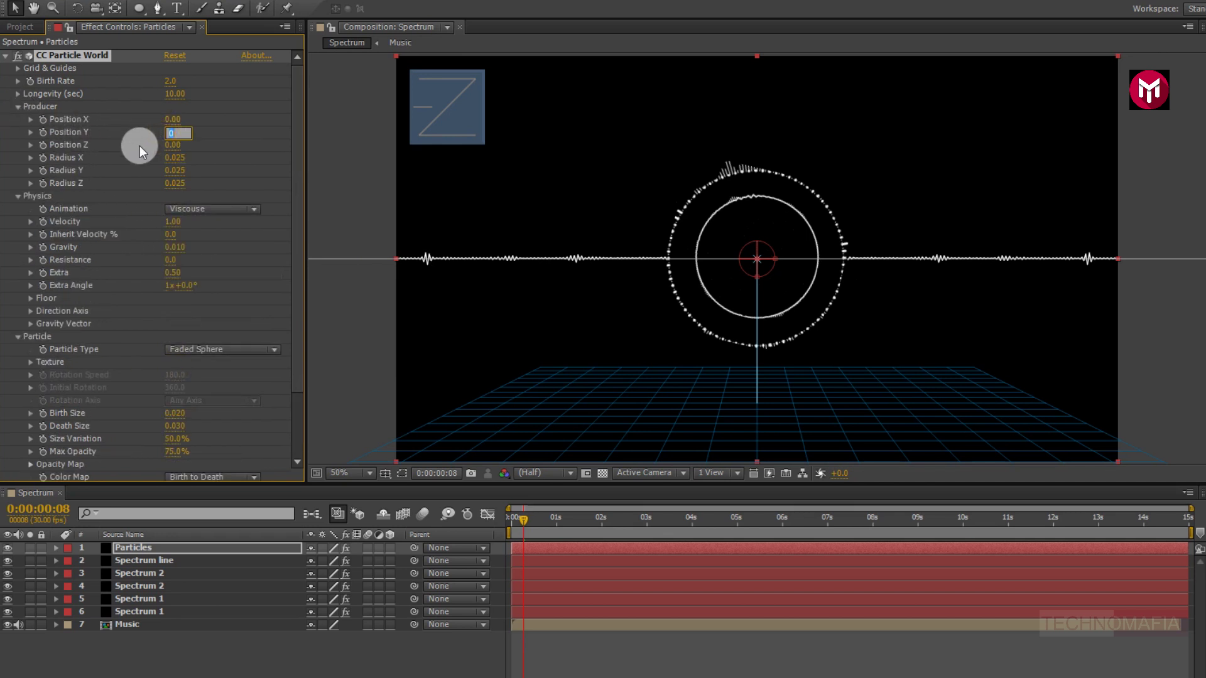
pyautogui.write('-0.35')
pyautogui.press('Return')
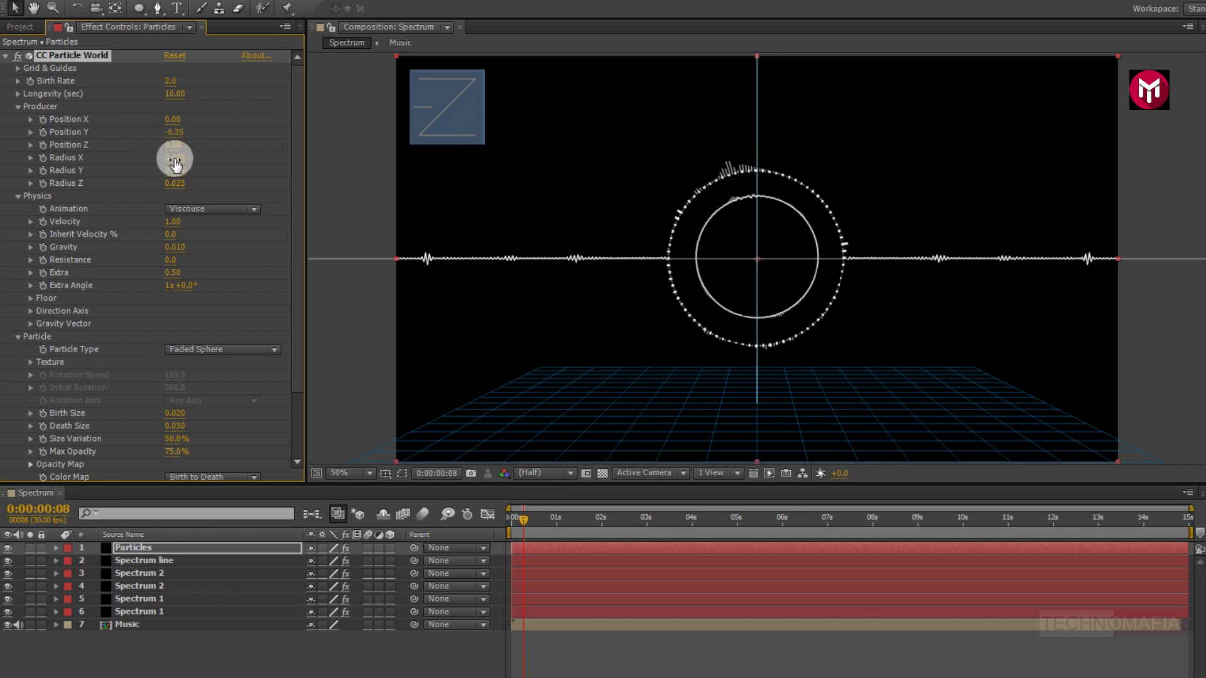
pyautogui.click(170, 158)
pyautogui.write('0.9')
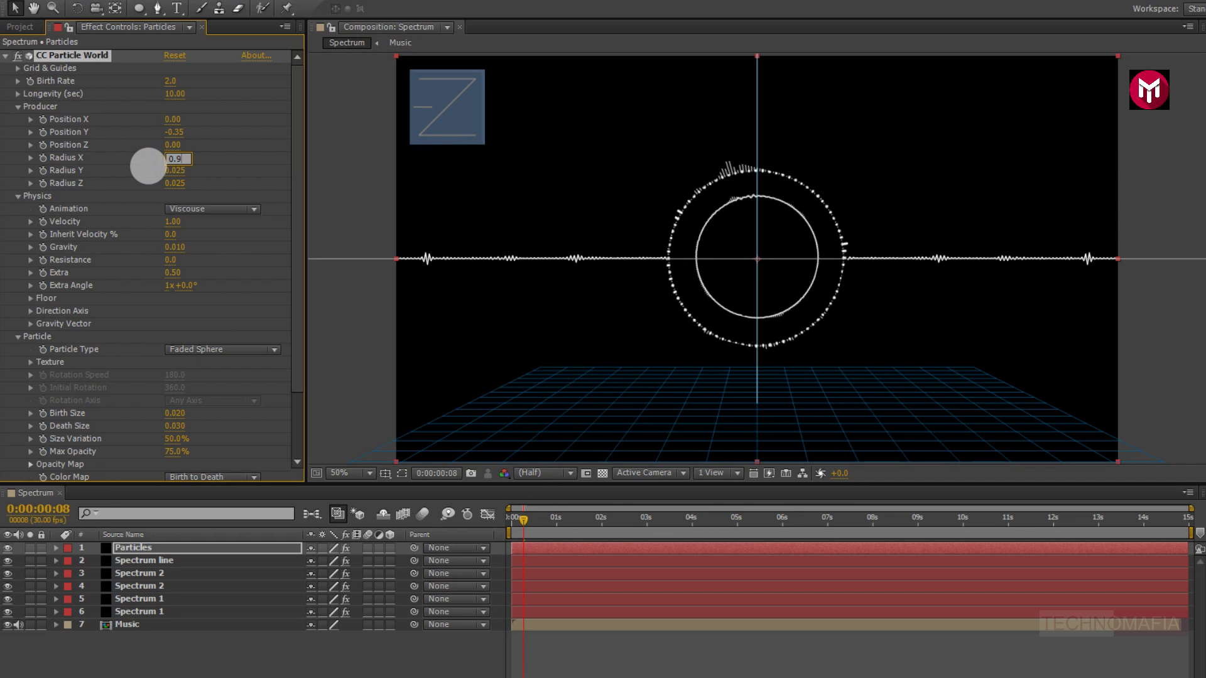
pyautogui.click(147, 165)
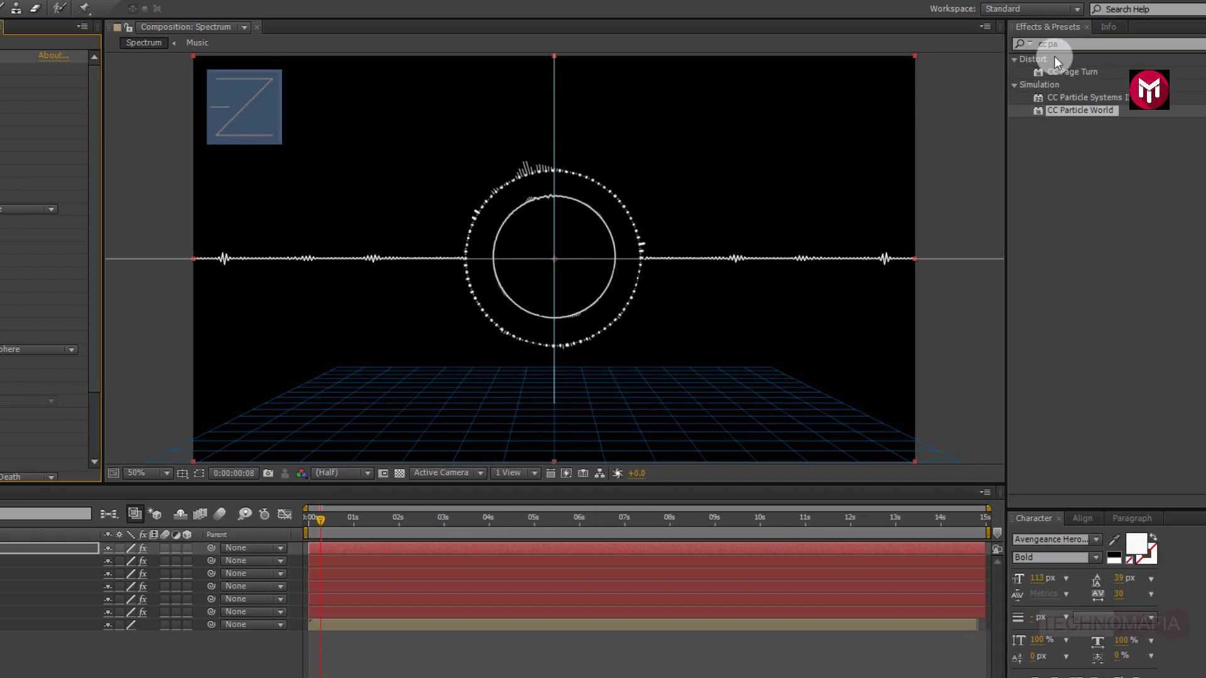
# Apply the Glow effect to the Particles layer and scrub the timeline to about seven seconds to check it
pyautogui.click(1065, 44)
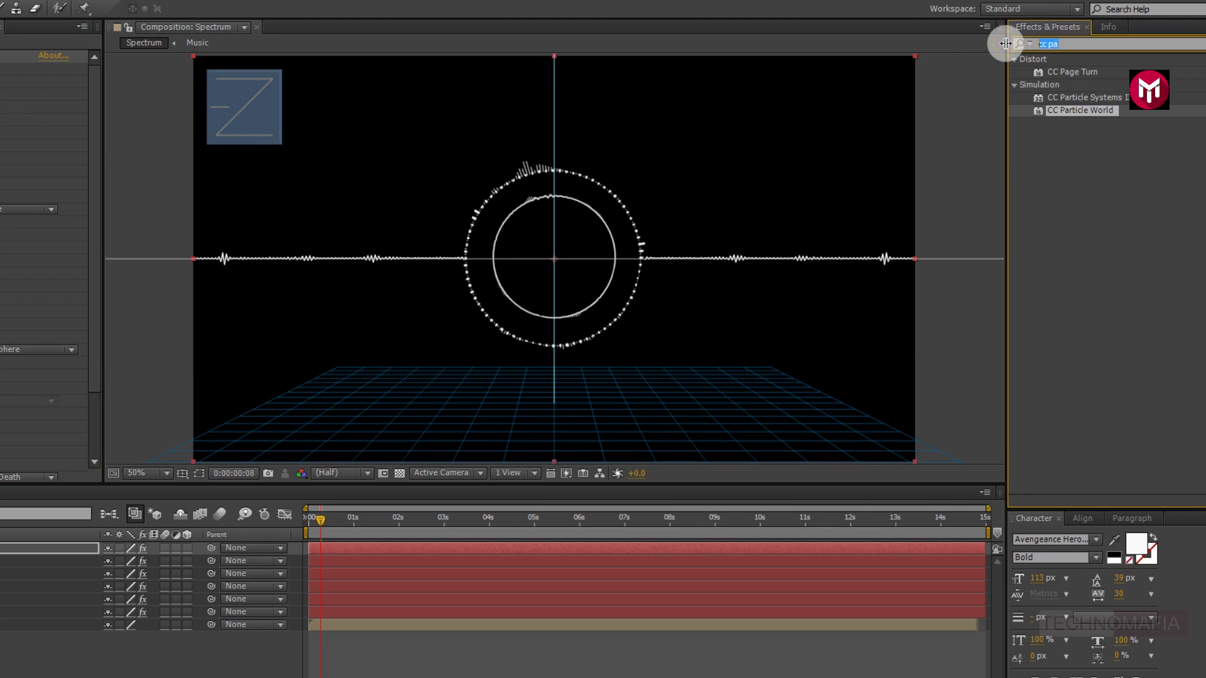
pyautogui.write('glow')
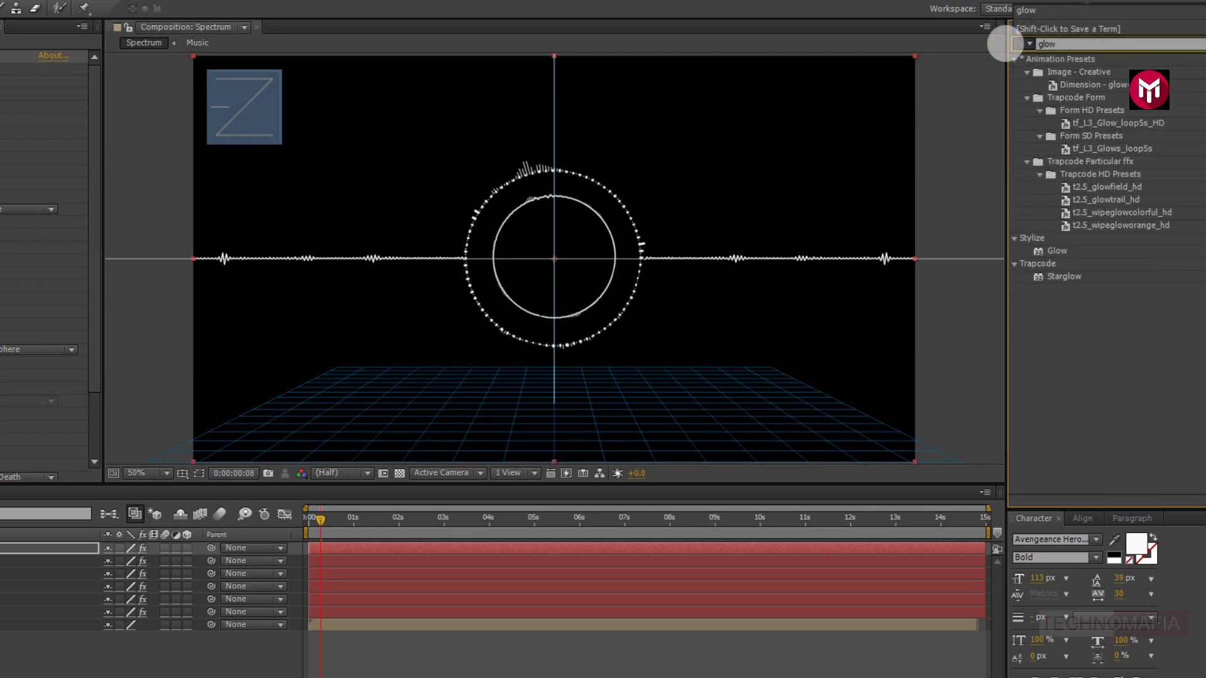
pyautogui.doubleClick(1057, 251)
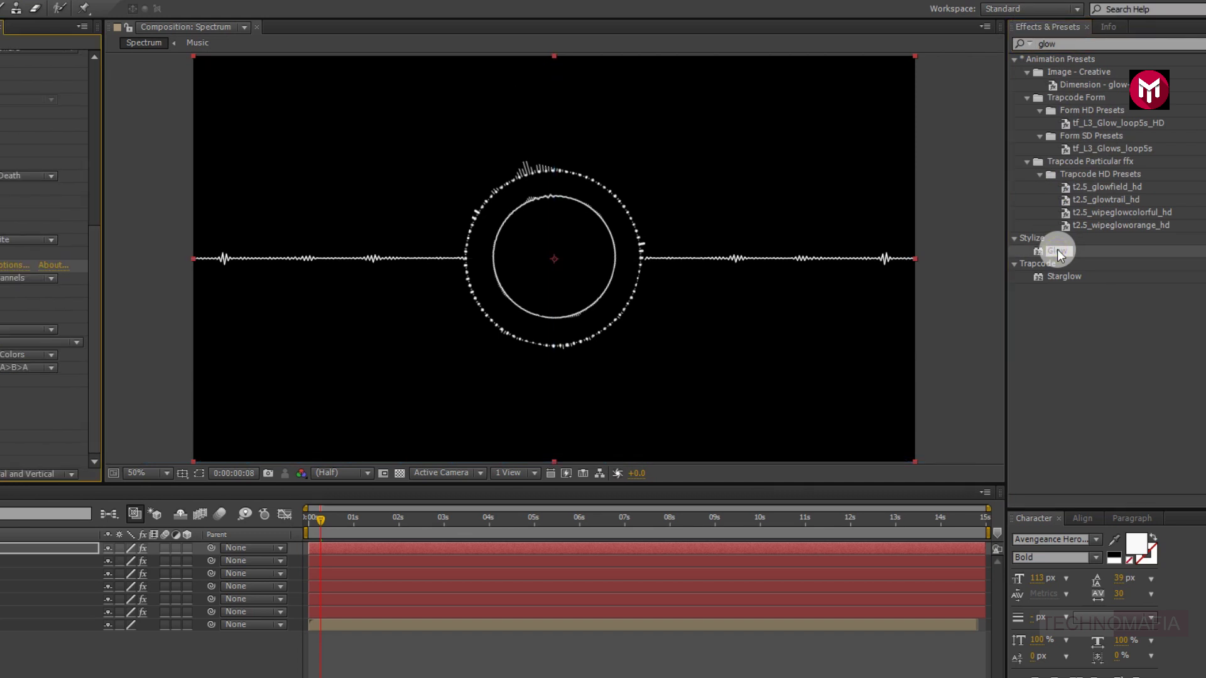
pyautogui.moveTo(401, 517); pyautogui.dragTo(638, 523)
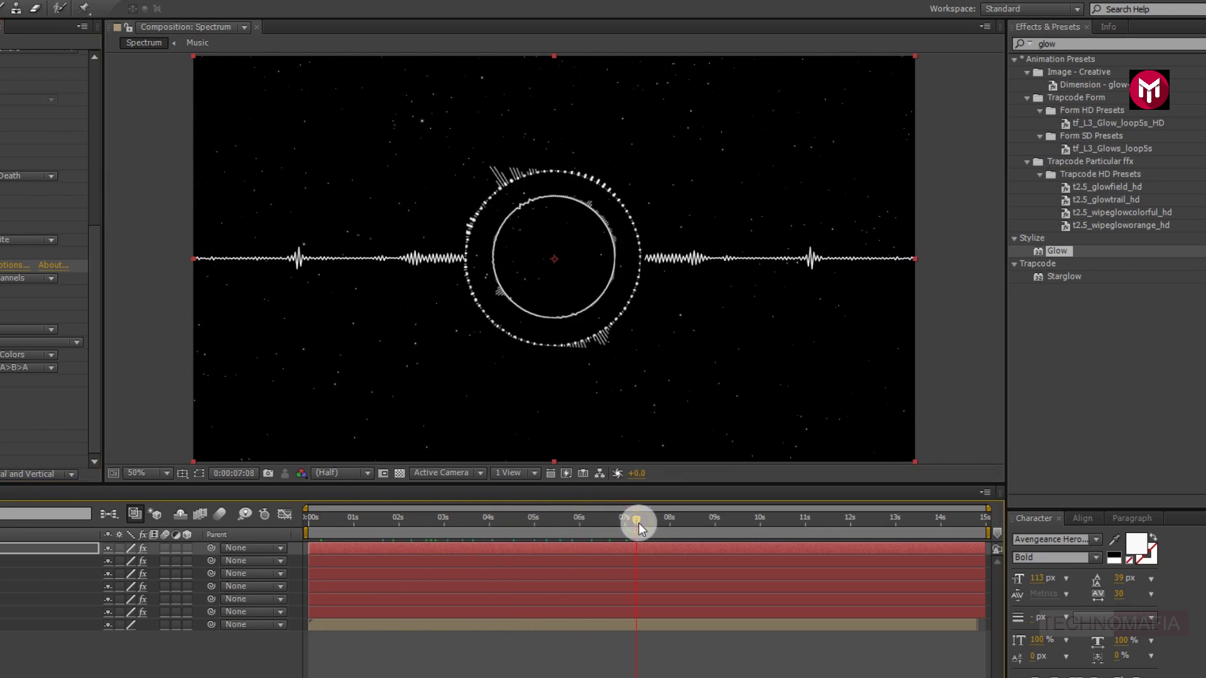
# Add Turbulent Displace to the Particles layer with a Size of 30 and preview the animation from the start
pyautogui.click(1060, 44)
pyautogui.write('turb')
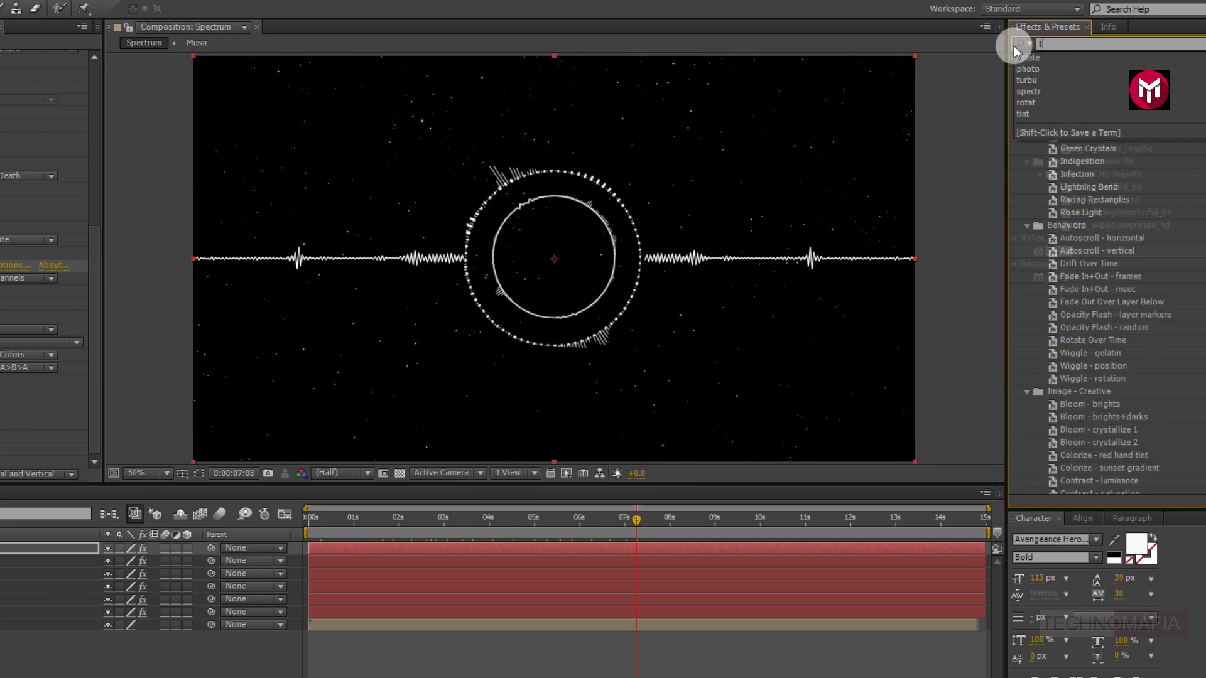
pyautogui.doubleClick(1075, 73)
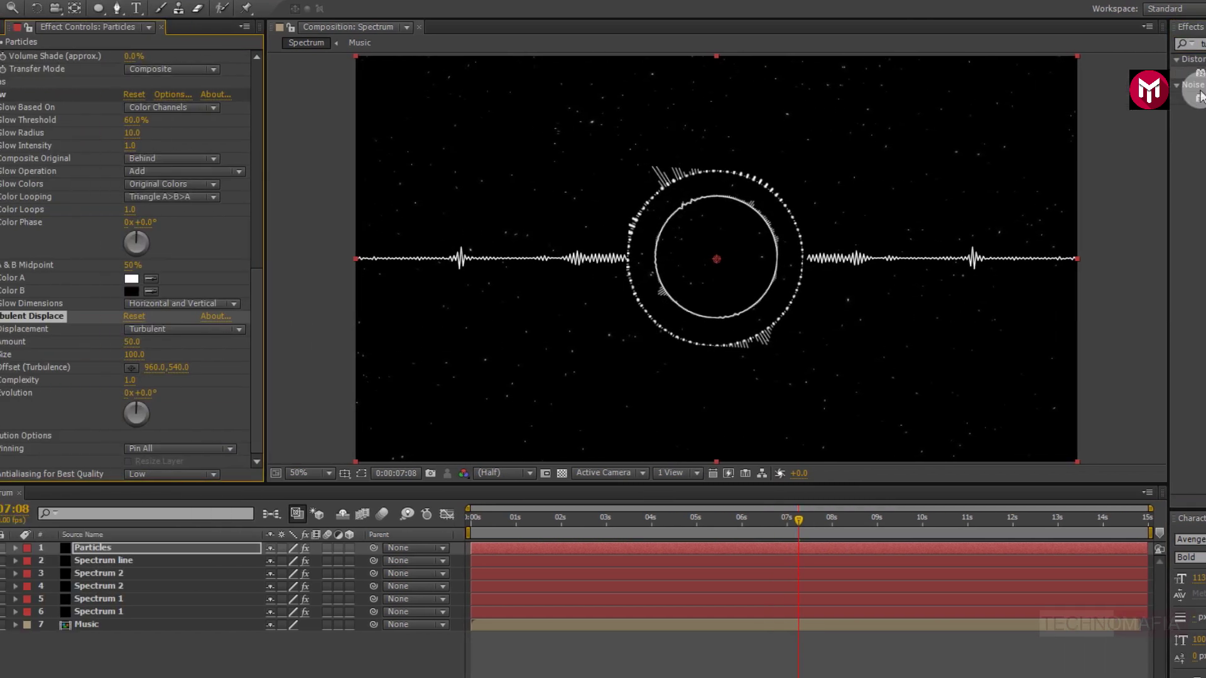
pyautogui.click(133, 355)
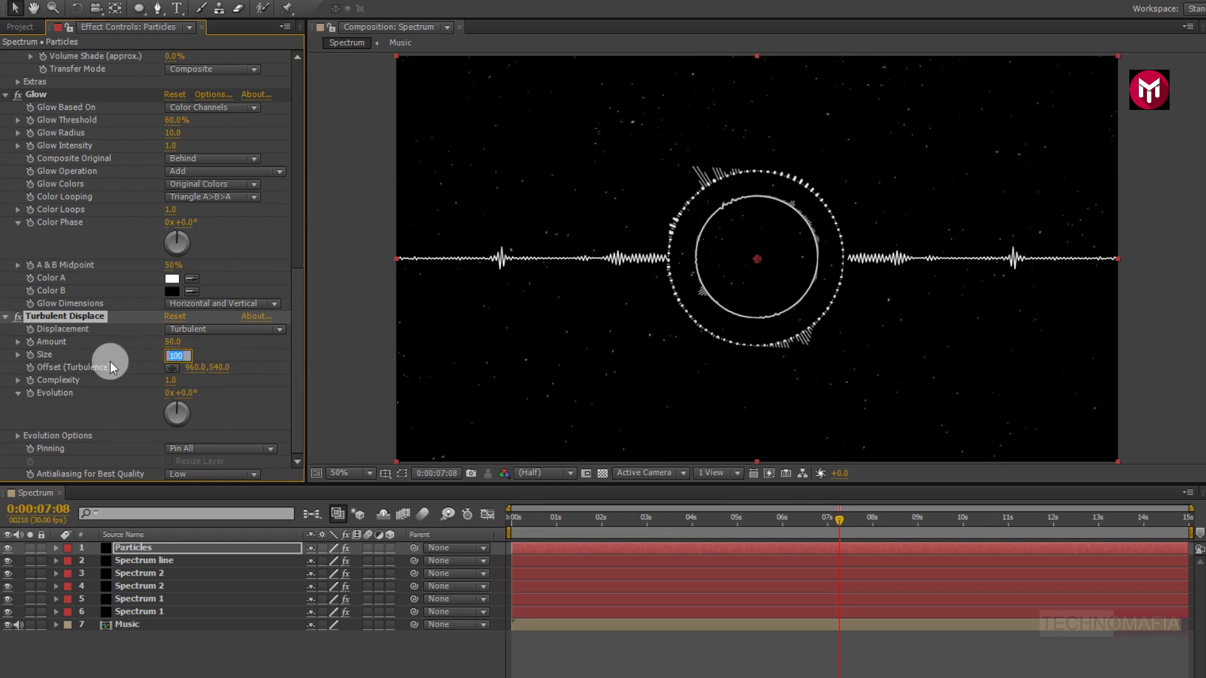
pyautogui.write('30')
pyautogui.press('Return')
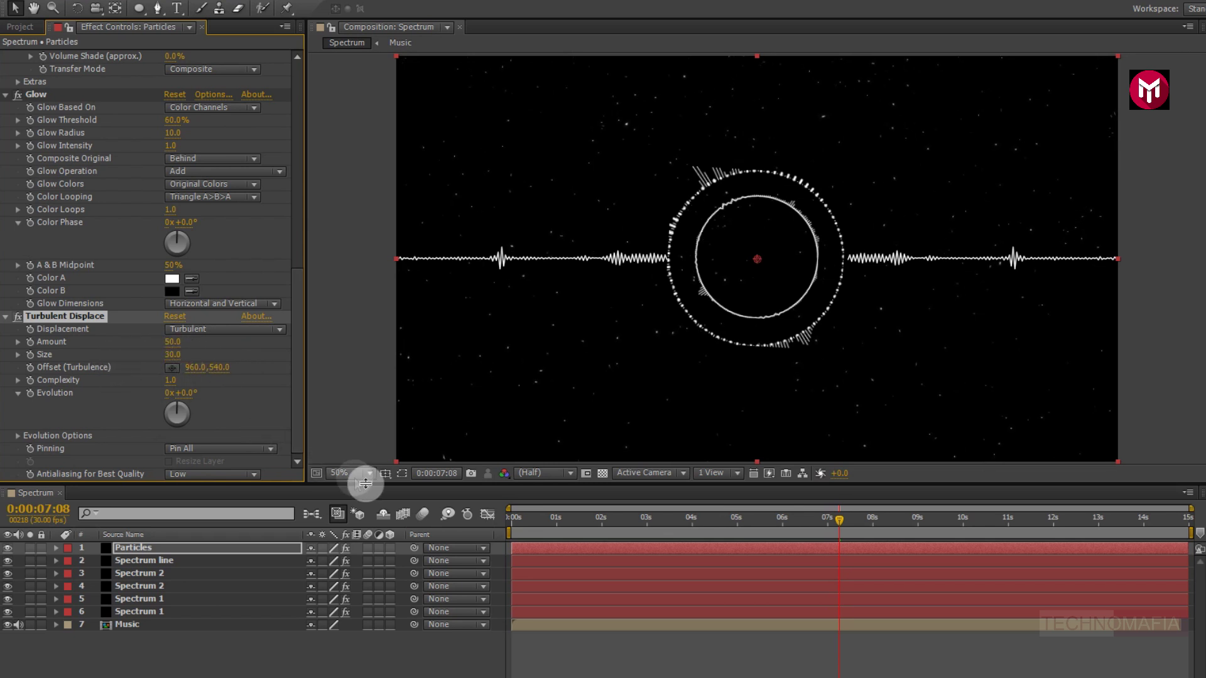
pyautogui.click(510, 519)
pyautogui.press('space')
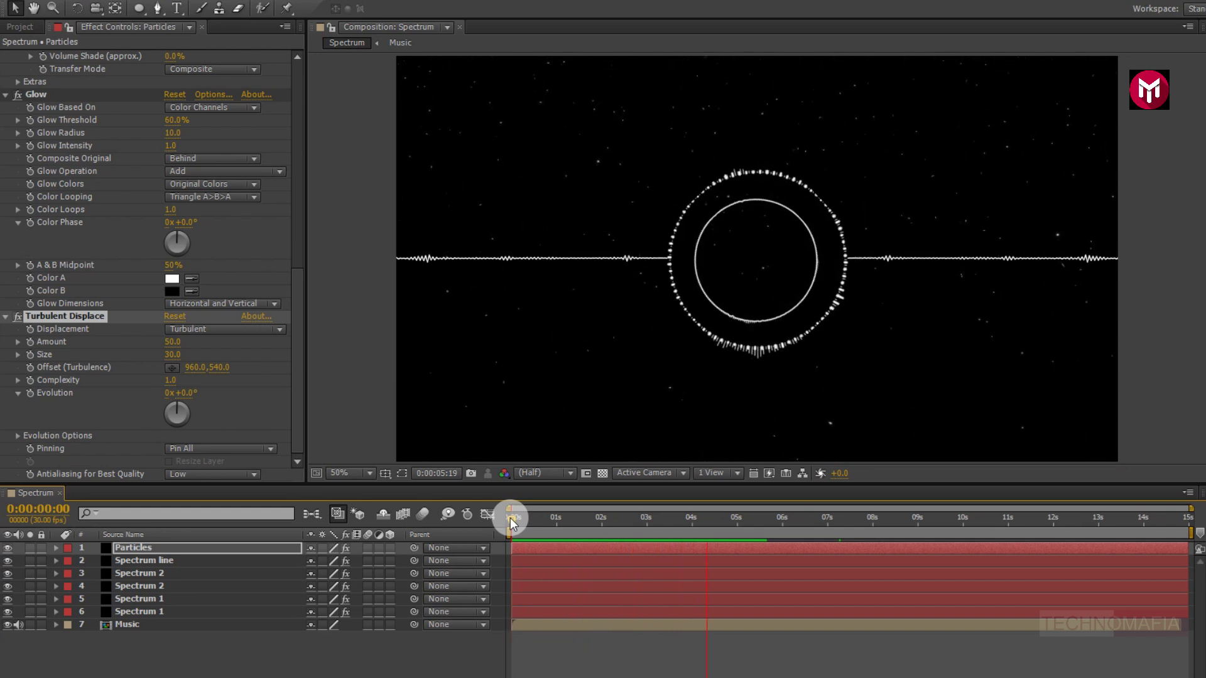
pyautogui.click(511, 521)
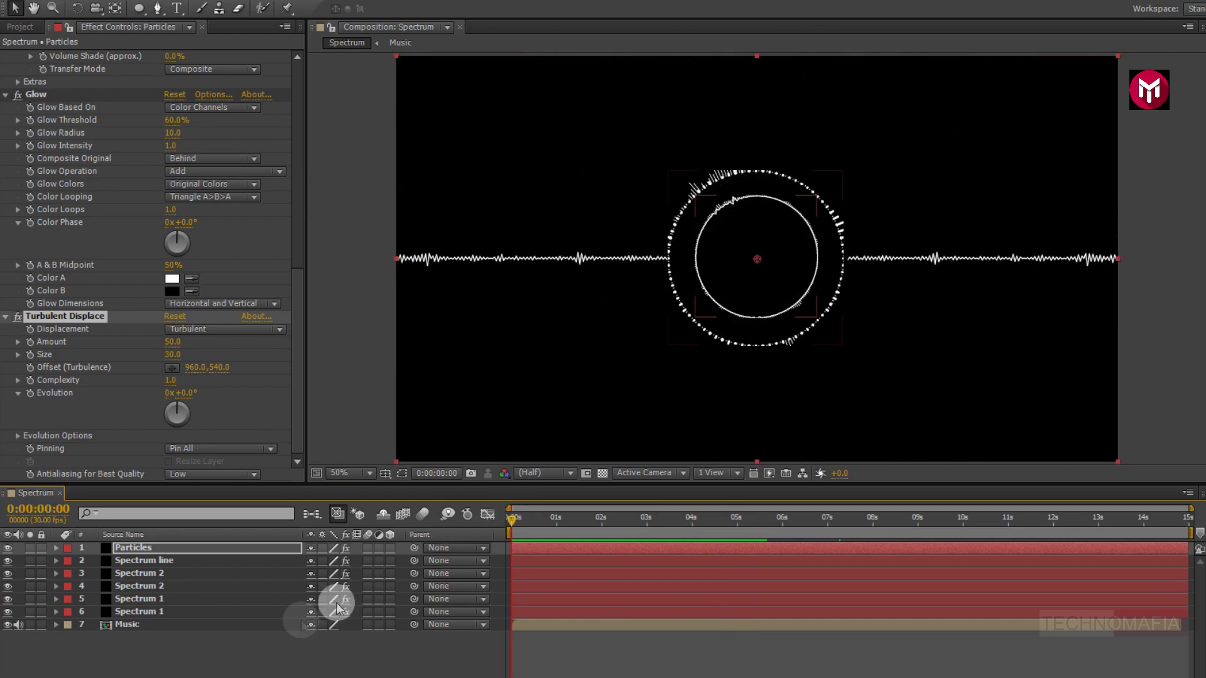
# Add blue-mountainss.jpg to the Spectrum composition as the lowest layer, beneath Music
pyautogui.click(170, 667)
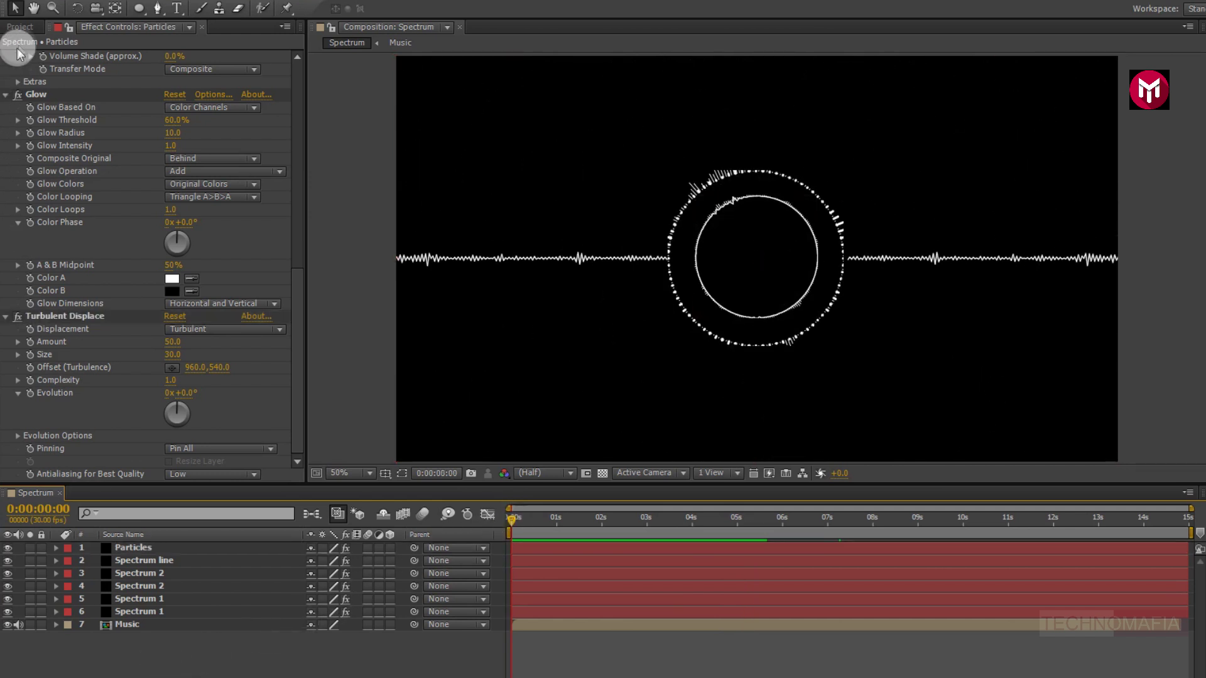
pyautogui.click(19, 28)
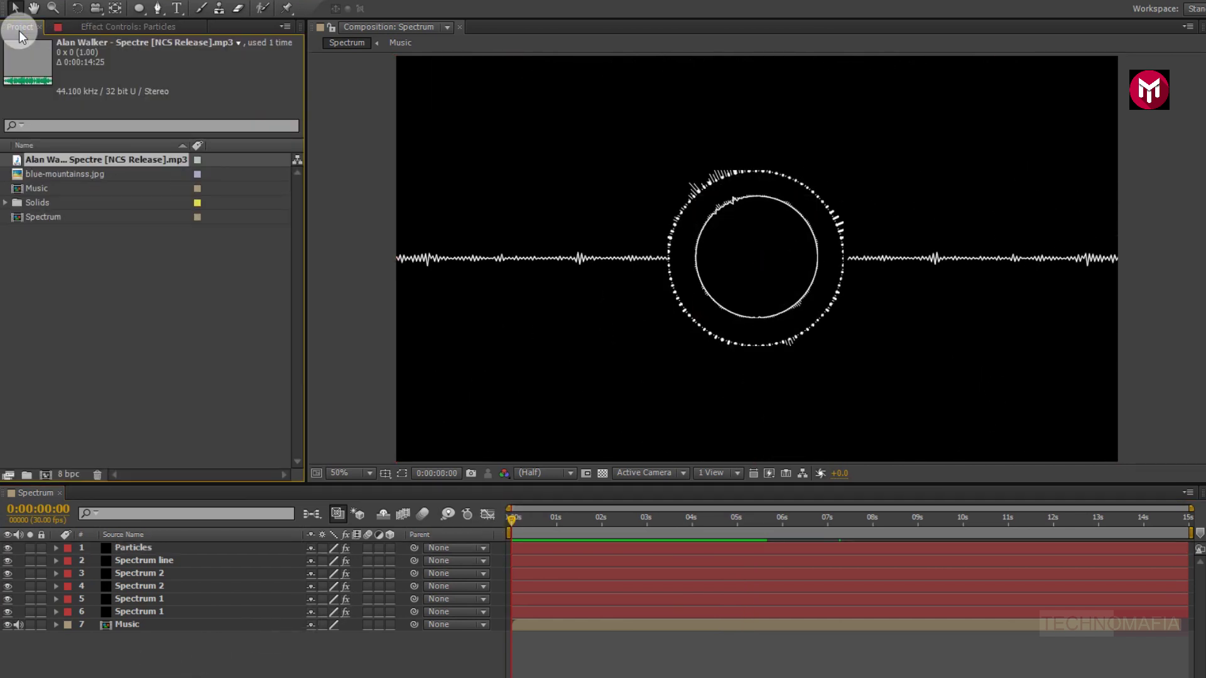
pyautogui.click(42, 175)
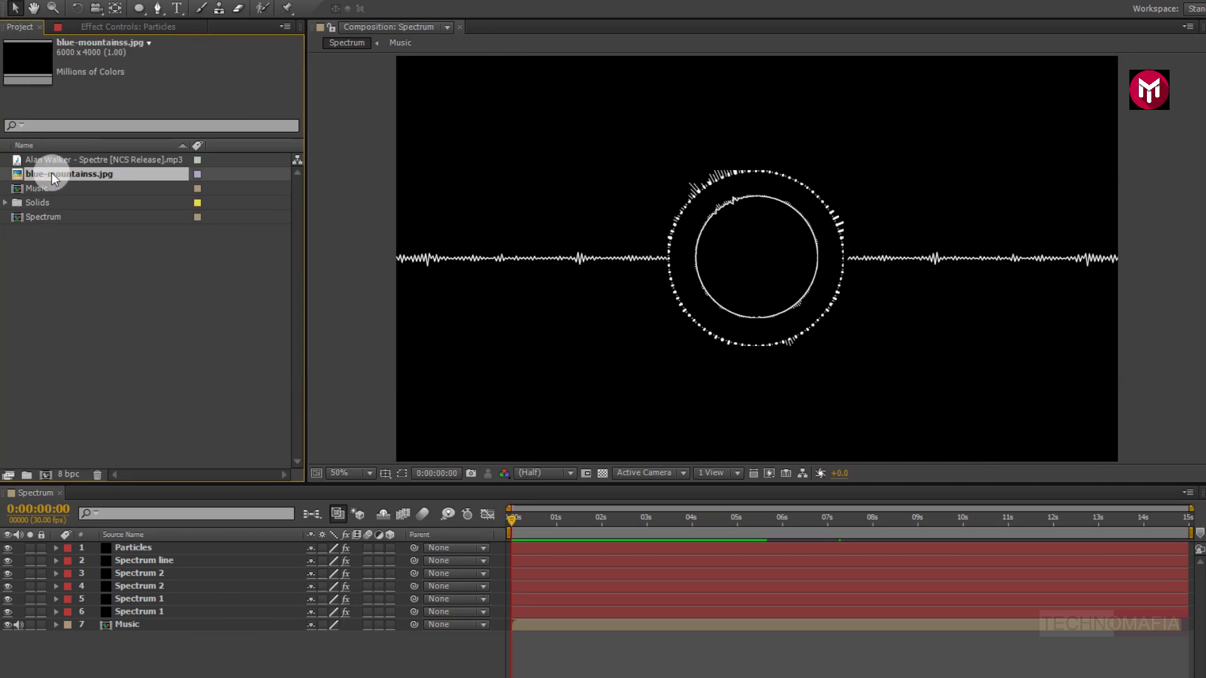
pyautogui.moveTo(42, 179); pyautogui.dragTo(160, 635)
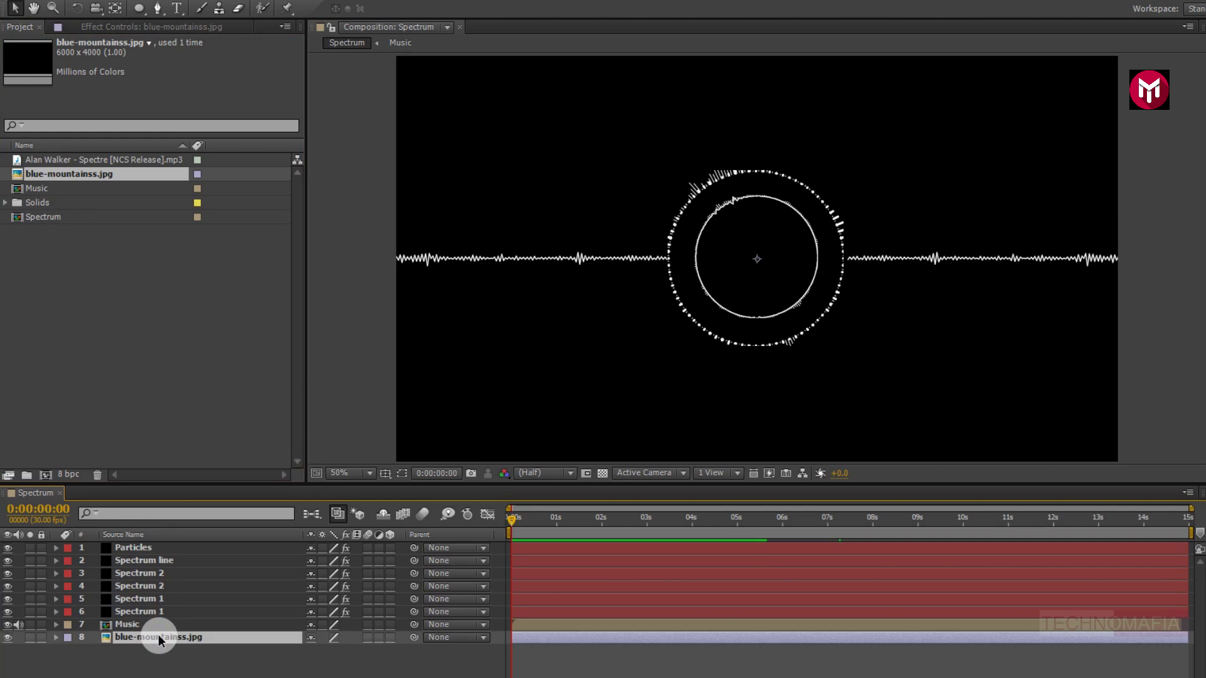
# Fit the blue-mountainss.jpg background layer to the composition size with Fit to Comp
pyautogui.press('s')
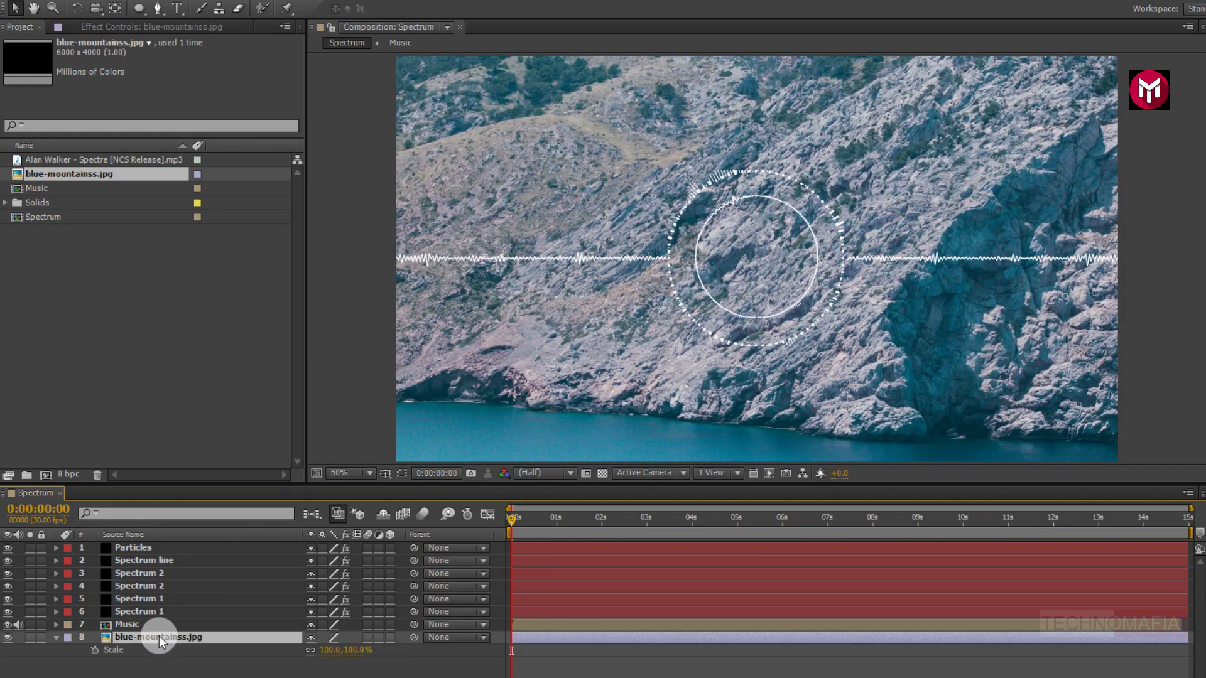
pyautogui.press('s')
pyautogui.rightClick(159, 636)
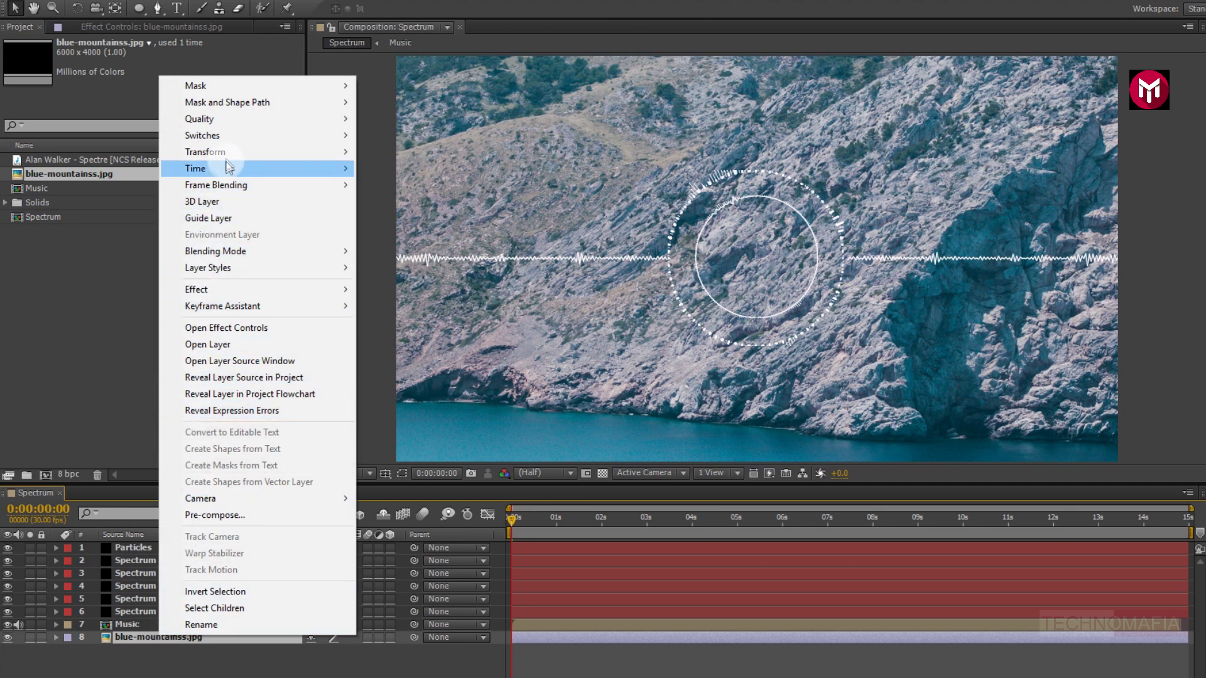
pyautogui.moveTo(230, 160)
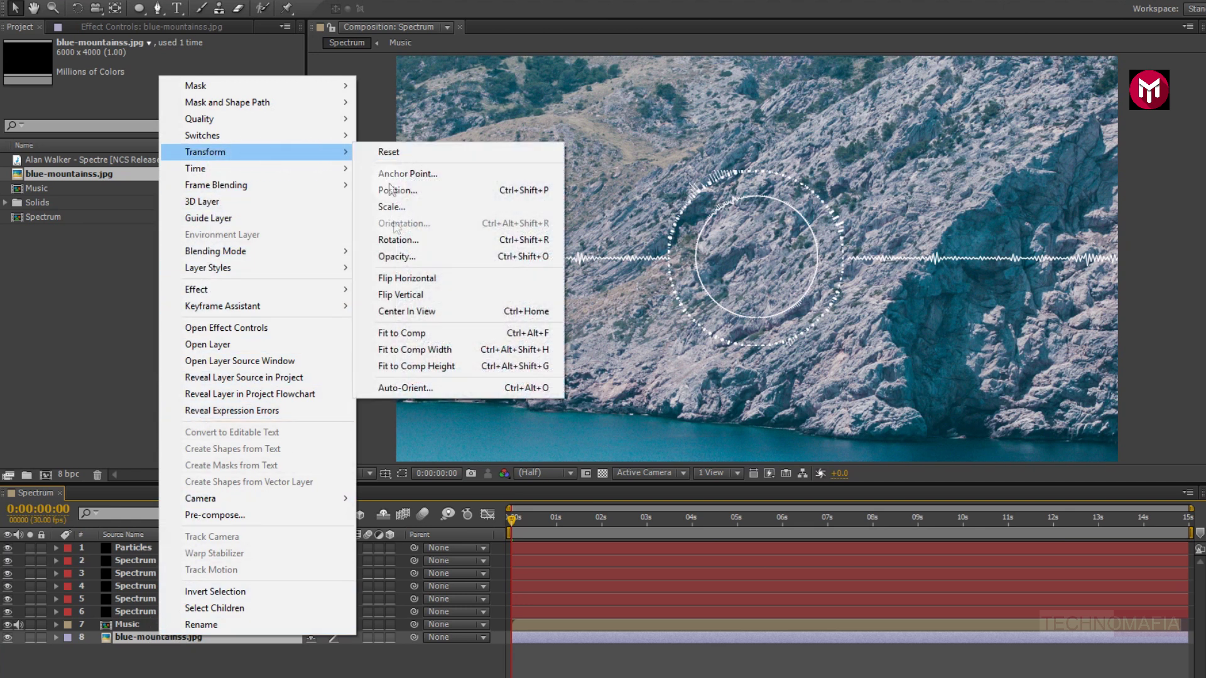
pyautogui.click(397, 335)
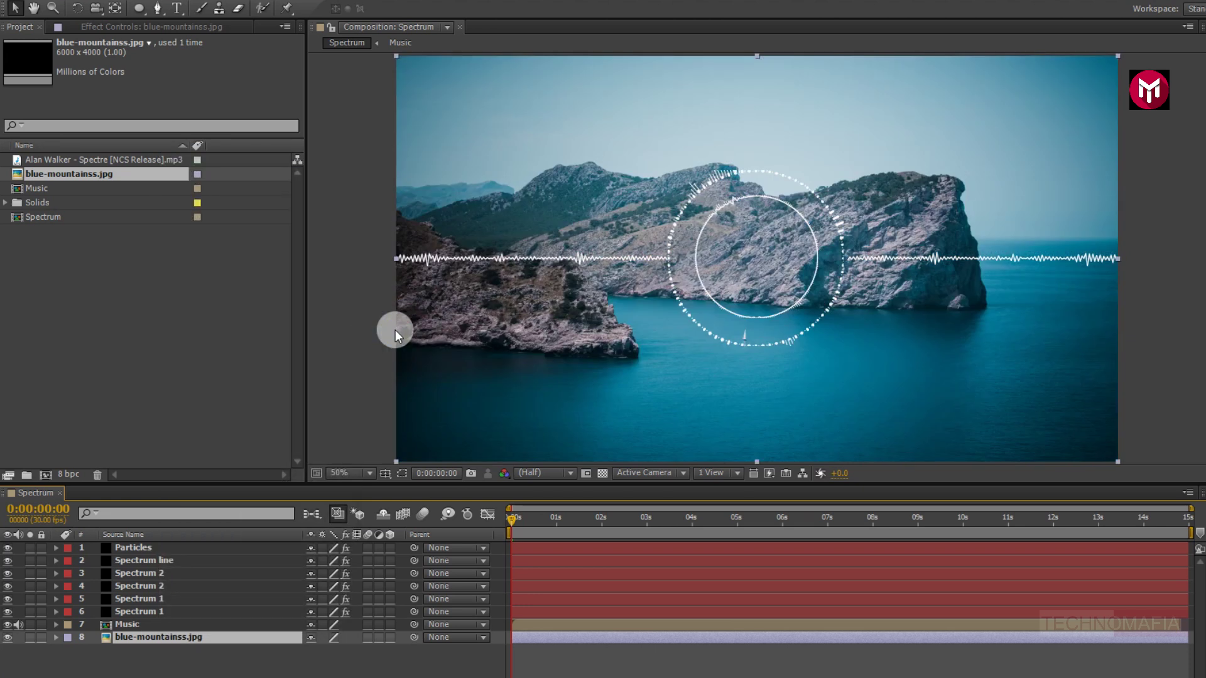
# Create an adjustment layer and place it between the Music layer and the background image
pyautogui.rightClick(174, 671)
pyautogui.moveTo(221, 510)
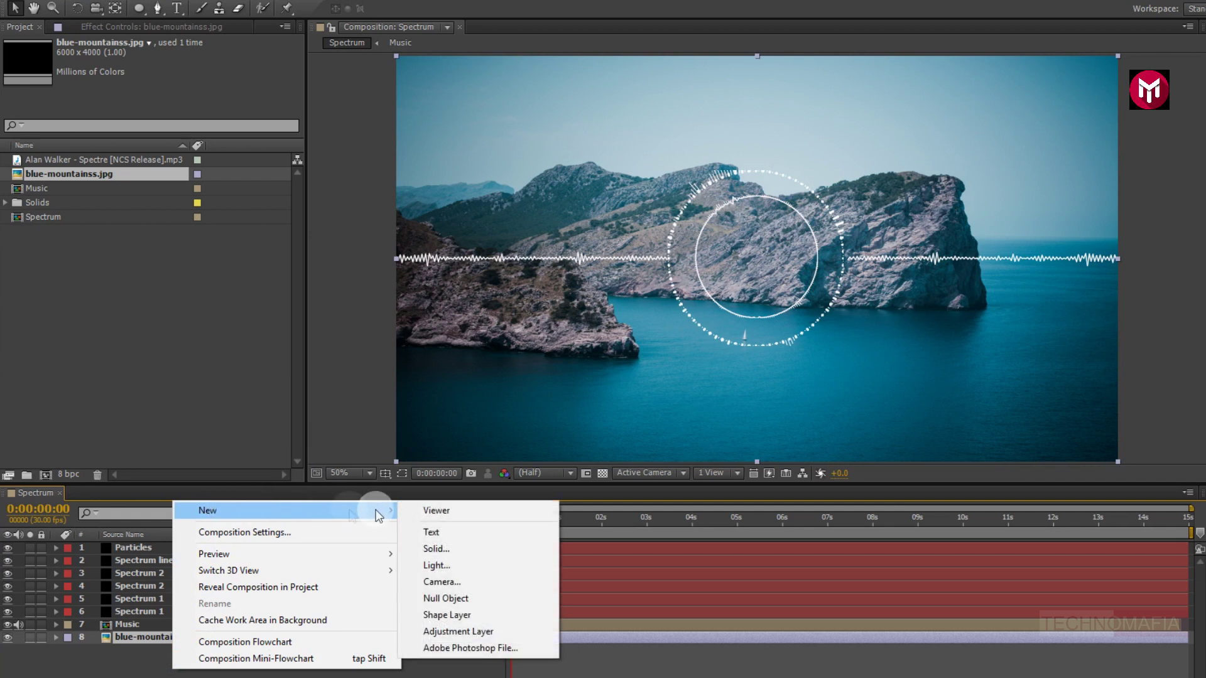
pyautogui.click(446, 631)
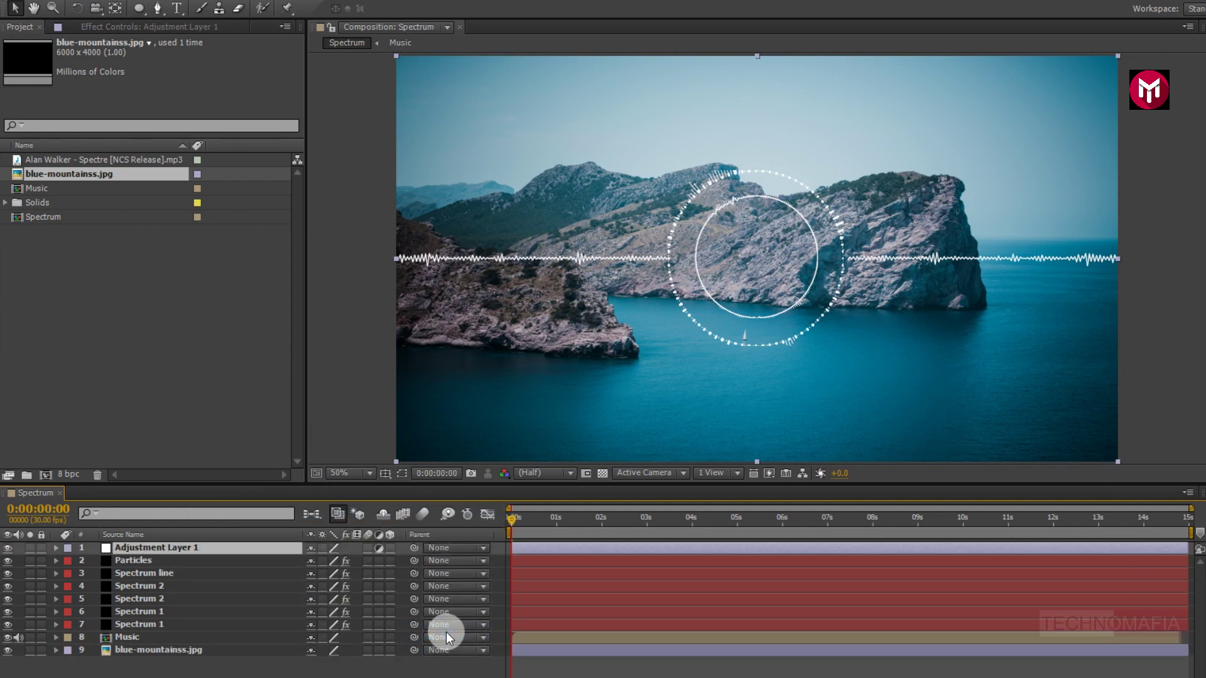
pyautogui.moveTo(162, 545); pyautogui.dragTo(165, 647)
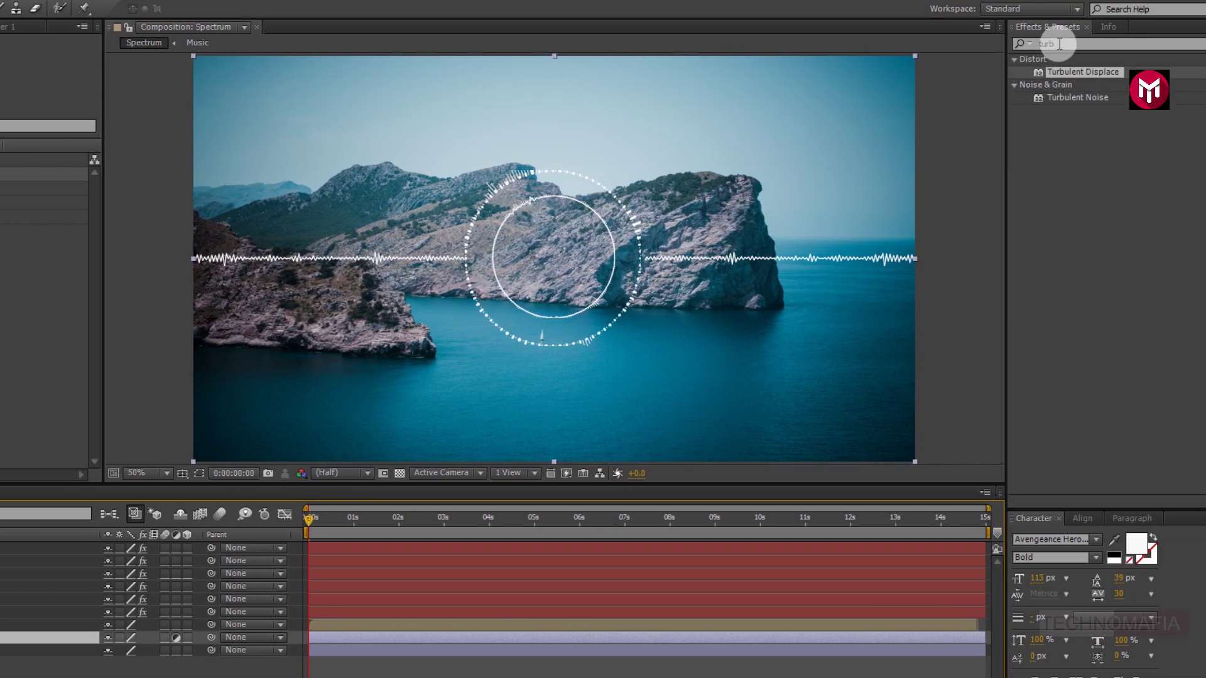
# Apply Photo Filter to the adjustment layer and set its Density to 60%
pyautogui.moveTo(1059, 43); pyautogui.dragTo(1010, 43)
pyautogui.write('photo')
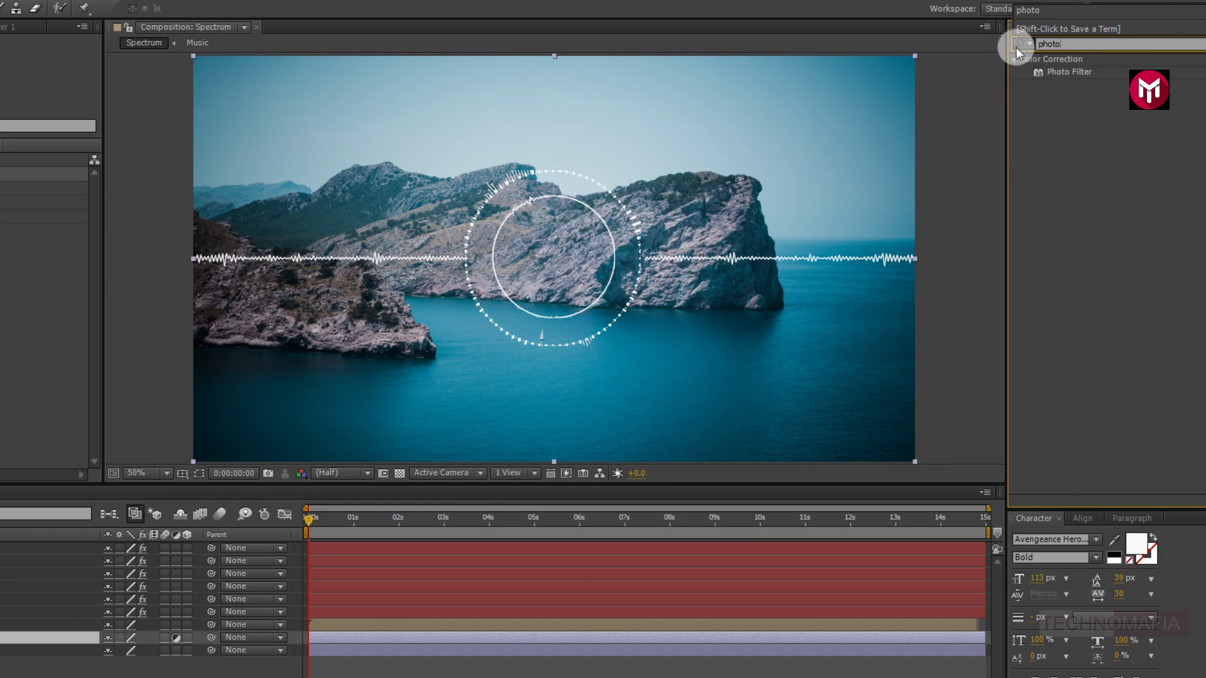
pyautogui.doubleClick(1070, 73)
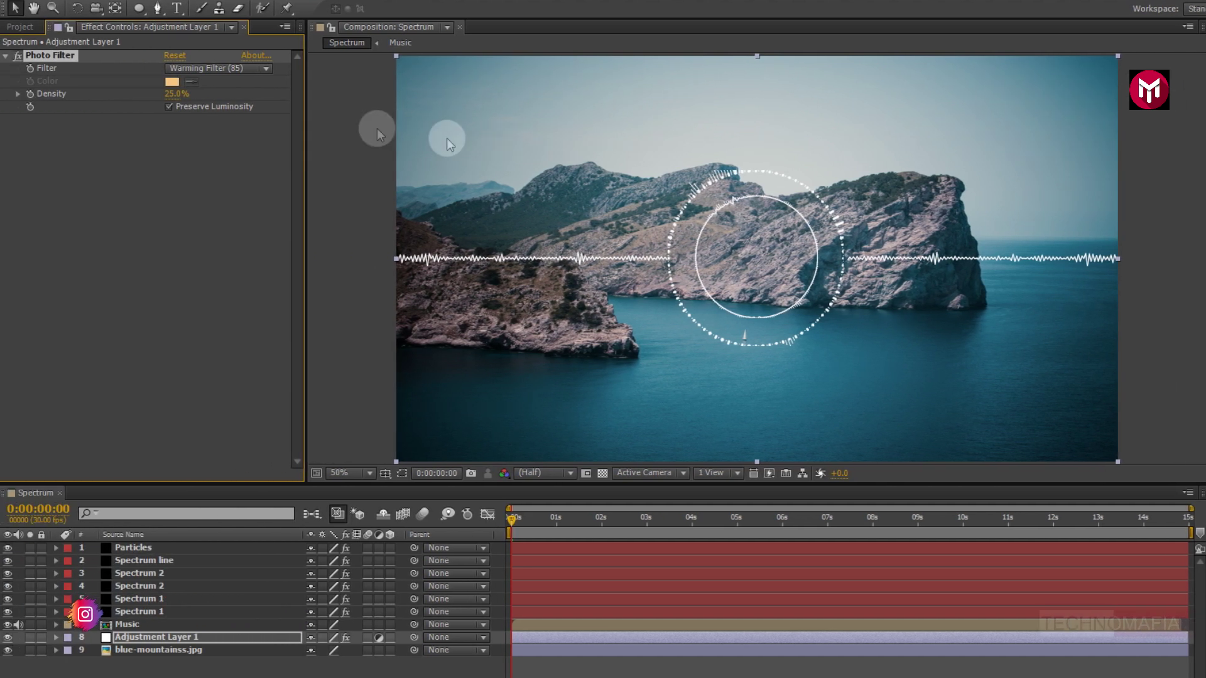
pyautogui.click(174, 95)
pyautogui.write('60')
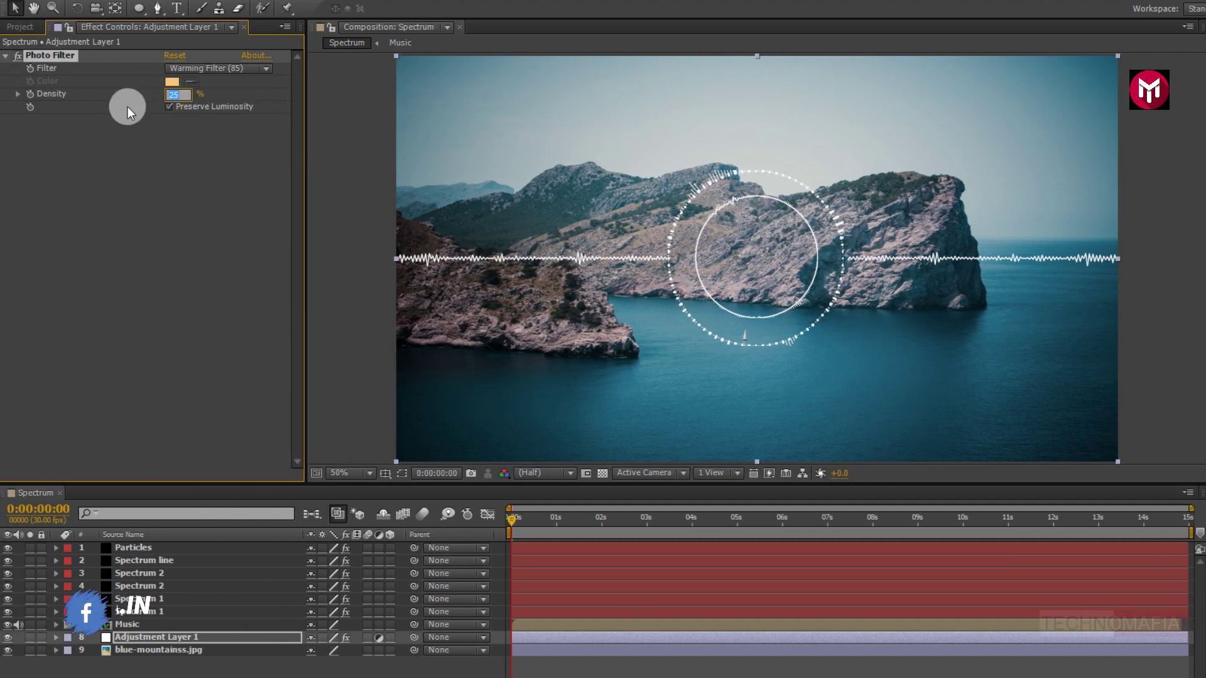
pyautogui.click(127, 106)
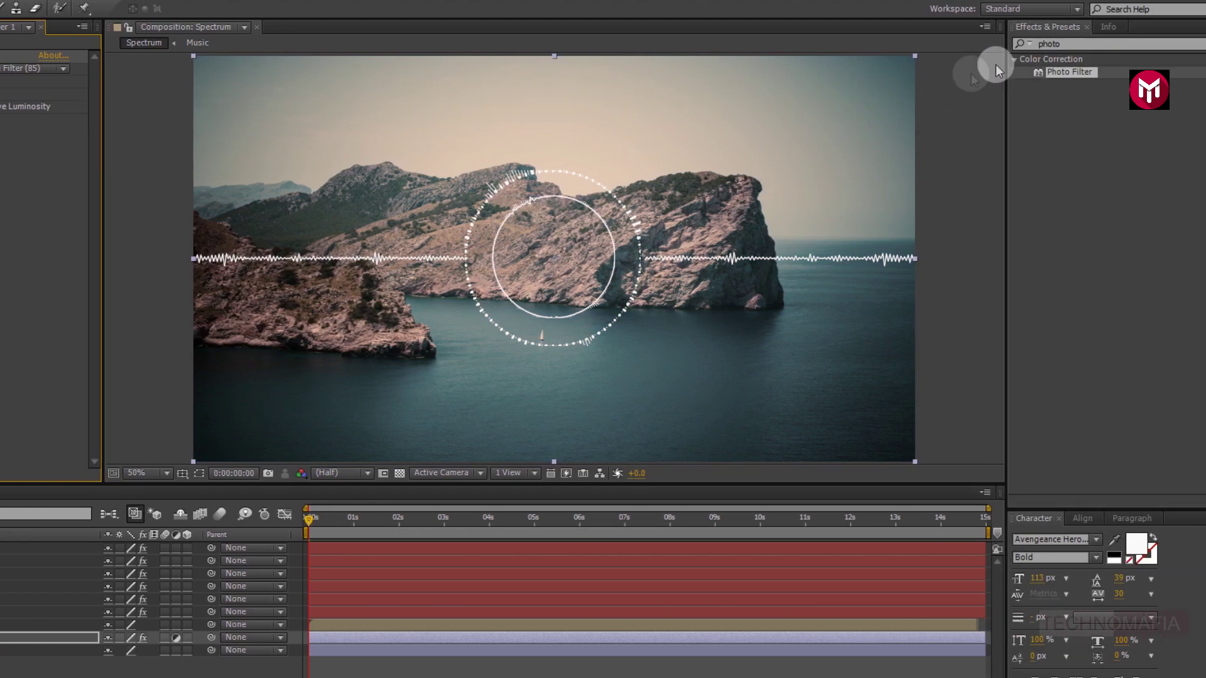
# Apply Brightness & Contrast to the adjustment layer and lower Brightness to -50
pyautogui.click(1014, 44)
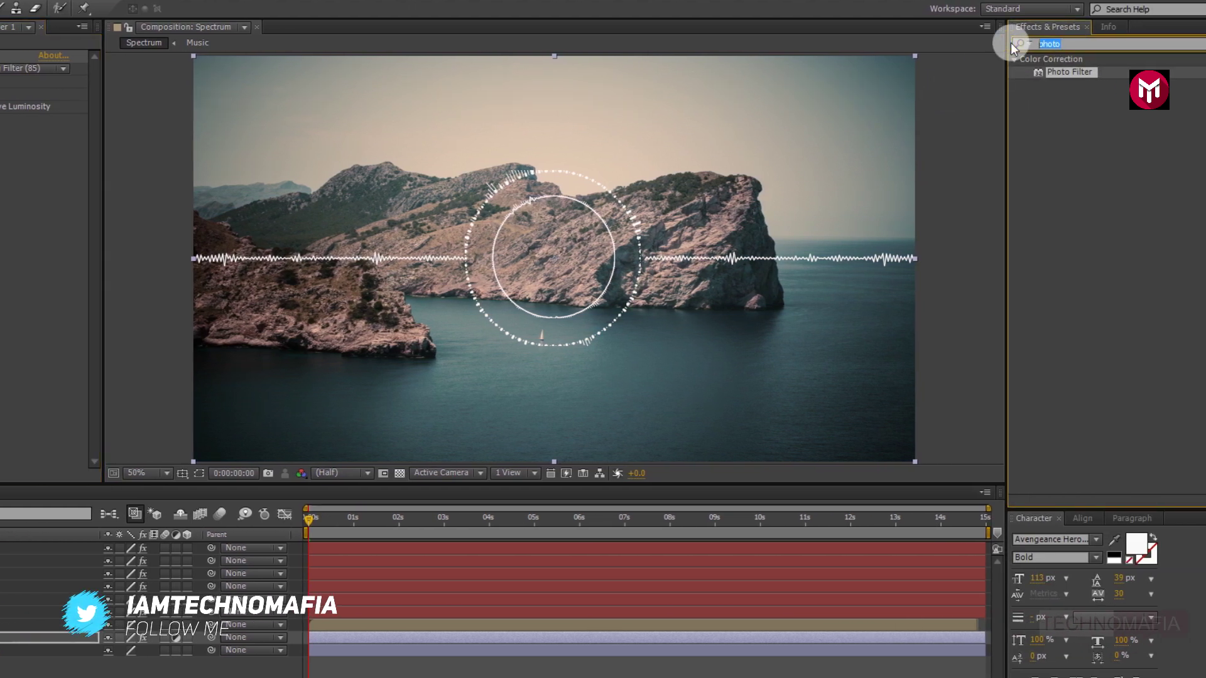
pyautogui.write('brig')
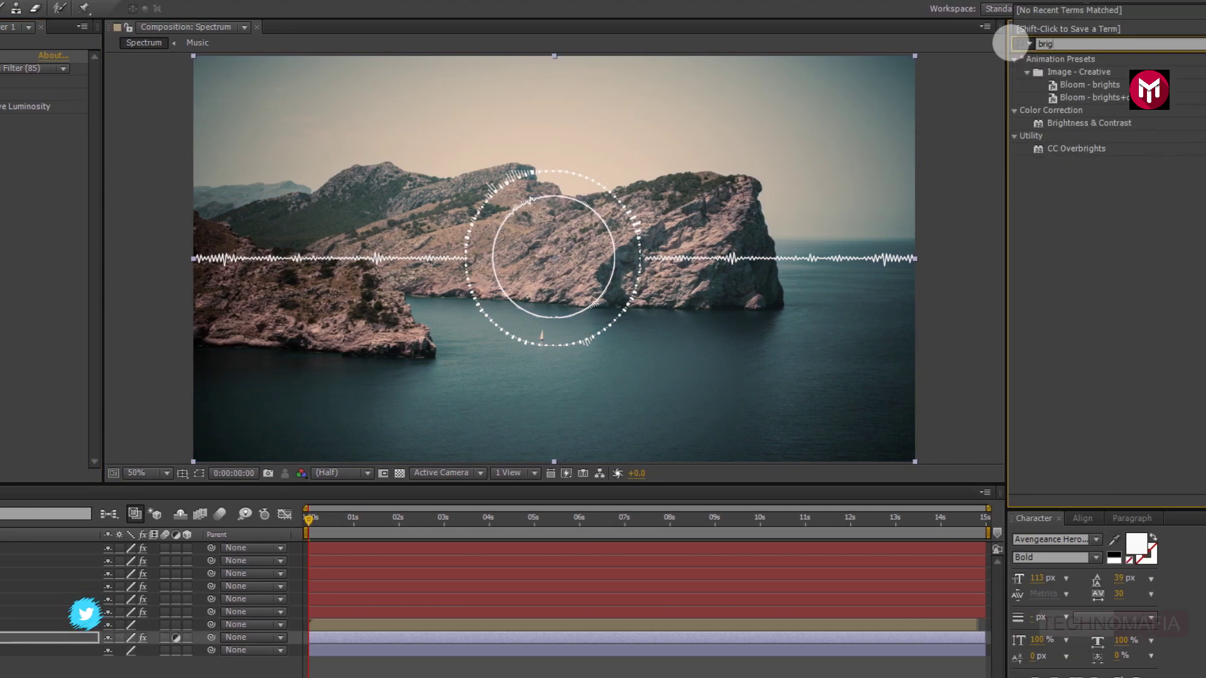
pyautogui.click(1069, 124)
pyautogui.doubleClick(1068, 123)
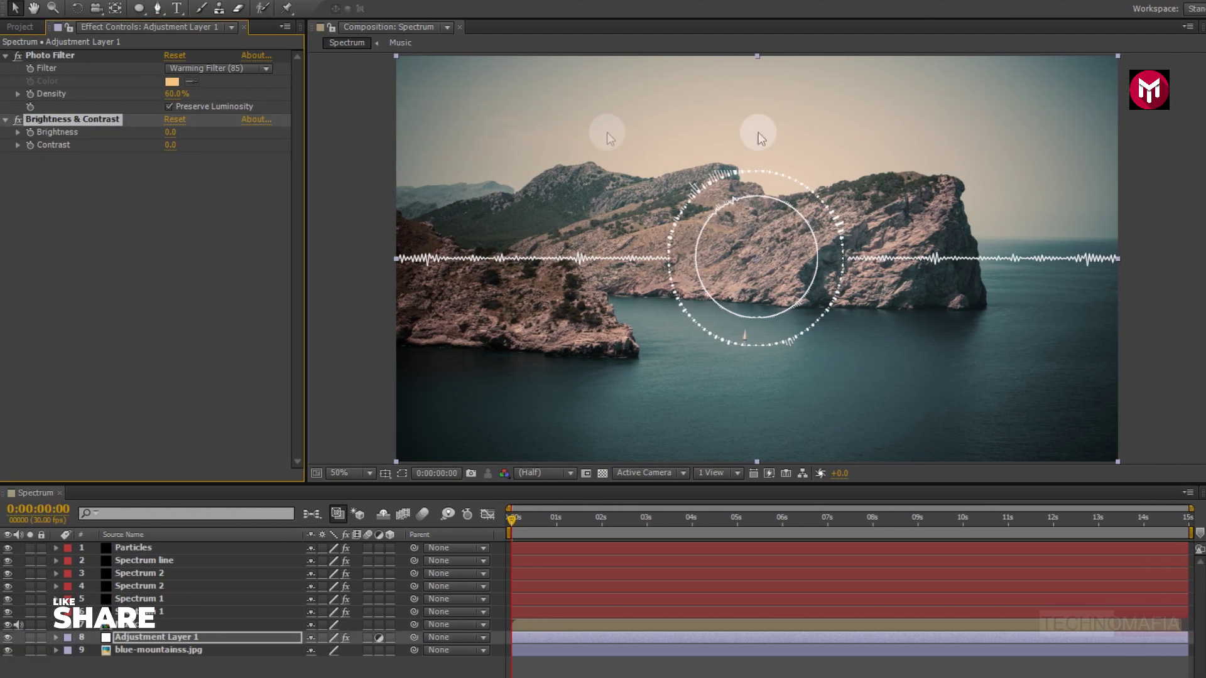
pyautogui.moveTo(176, 135); pyautogui.dragTo(140, 133)
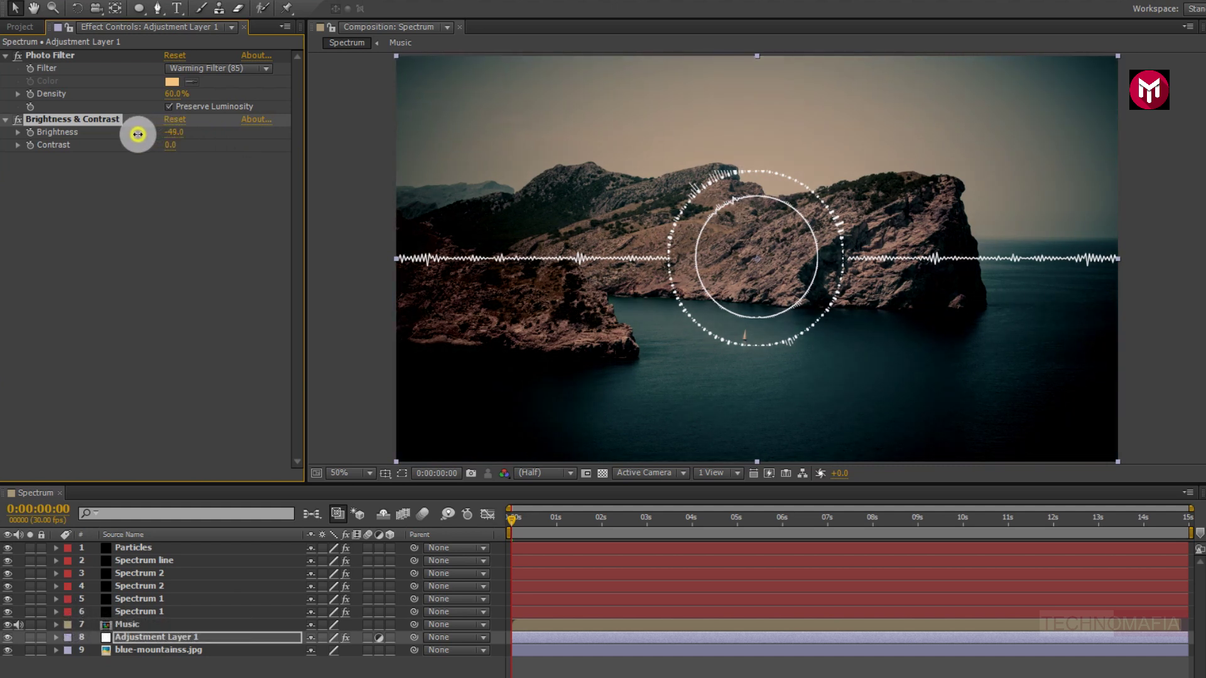
pyautogui.moveTo(137, 136); pyautogui.dragTo(139, 137)
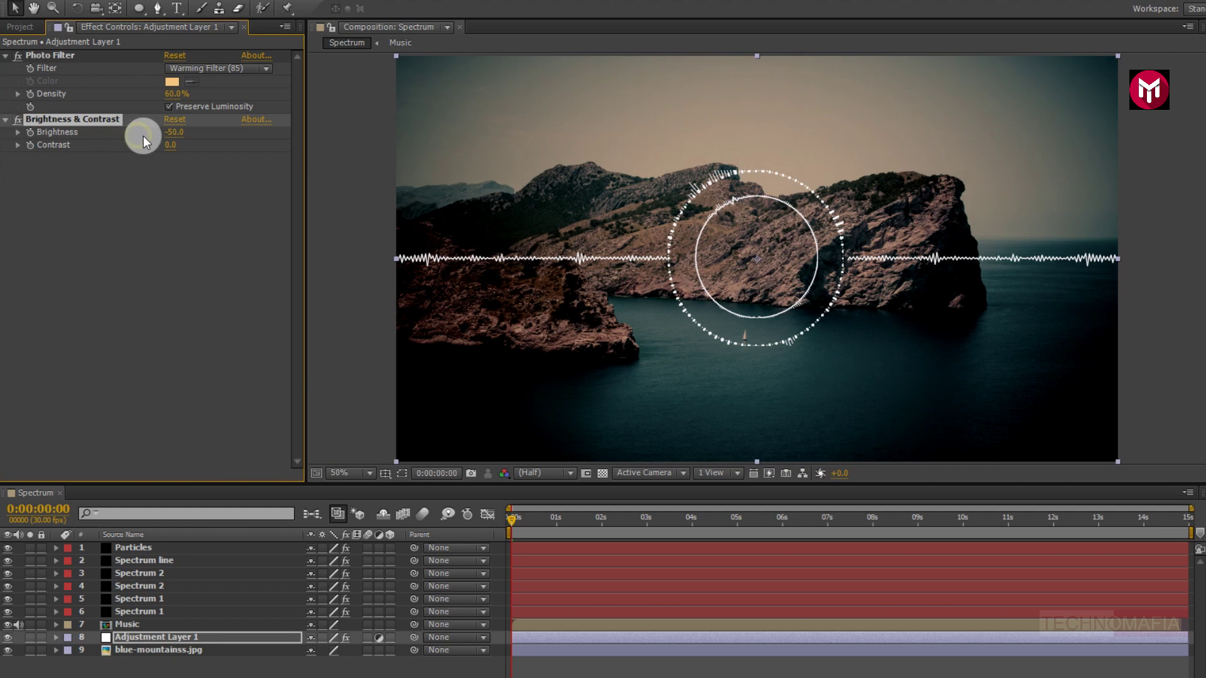
# Create a black 1920 x 1080 px solid named Mask above all other layers
pyautogui.click(215, 667)
pyautogui.rightClick(220, 674)
pyautogui.moveTo(320, 518)
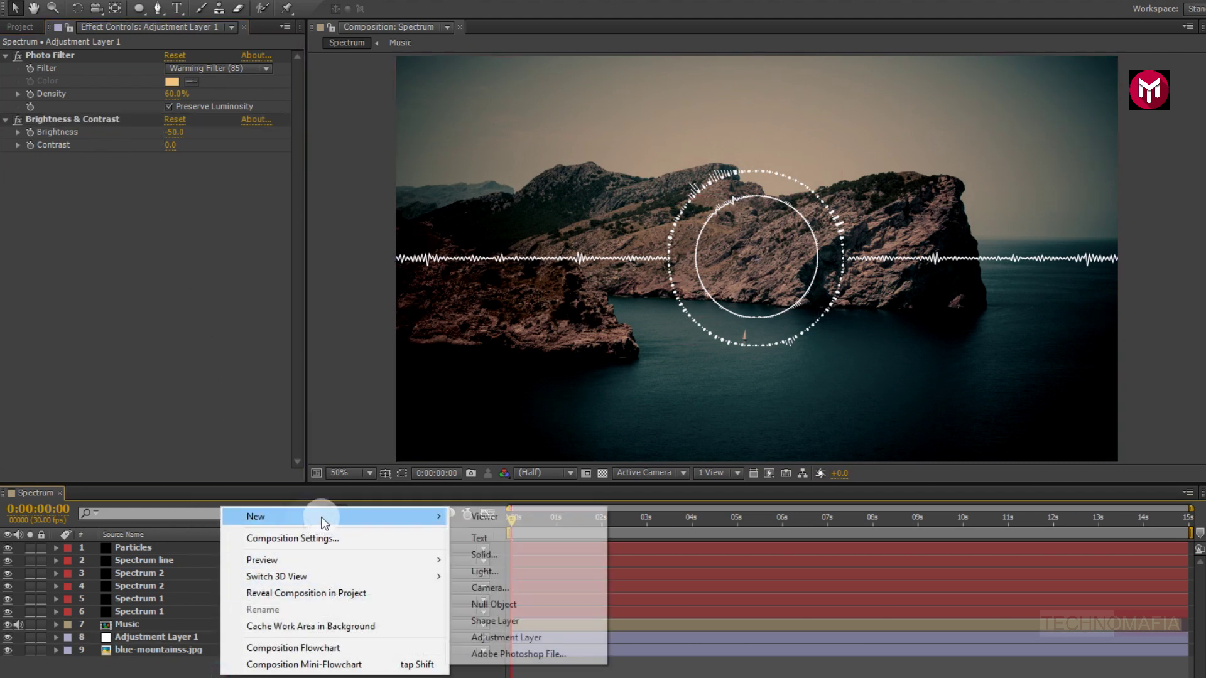
pyautogui.click(492, 553)
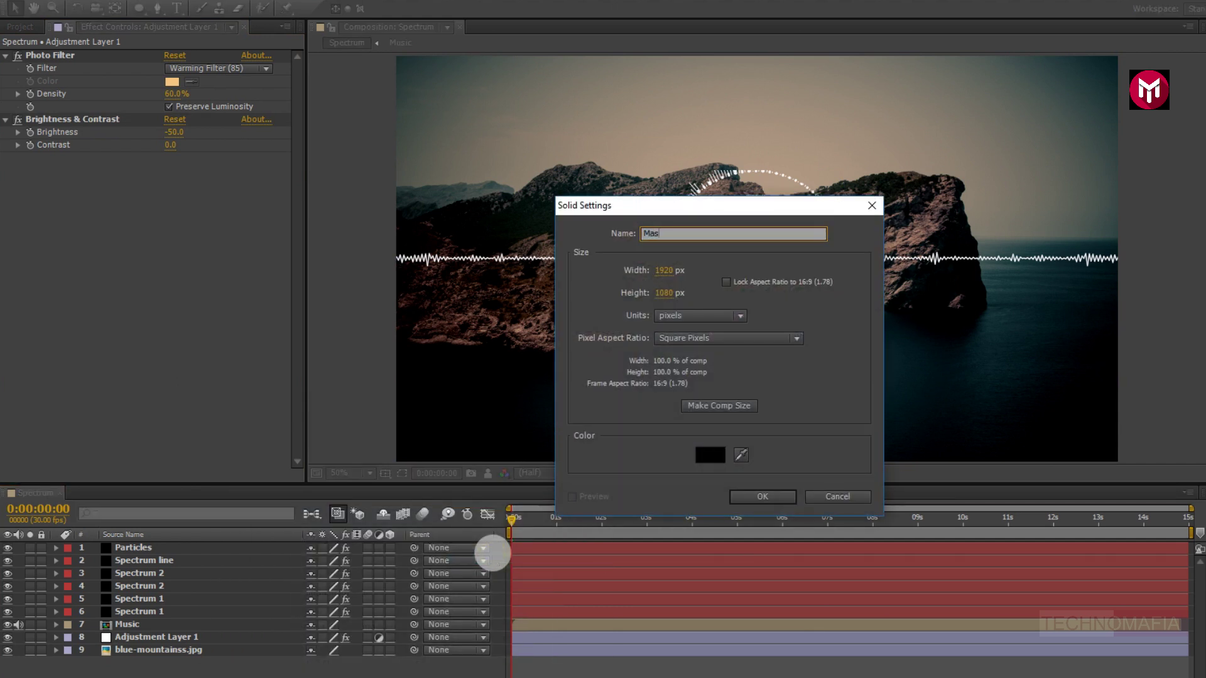
pyautogui.click(736, 496)
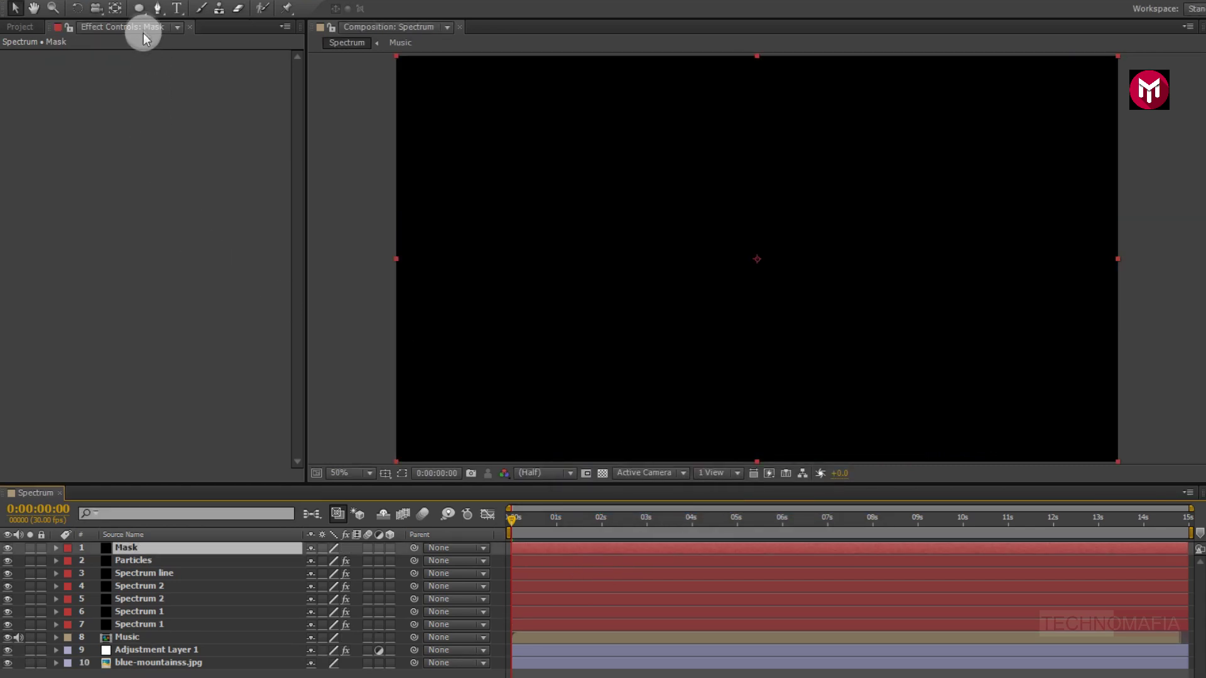
# Draw an elliptical mask on the Mask solid, centred in the frame and spanning nearly the whole composition
pyautogui.click(140, 9)
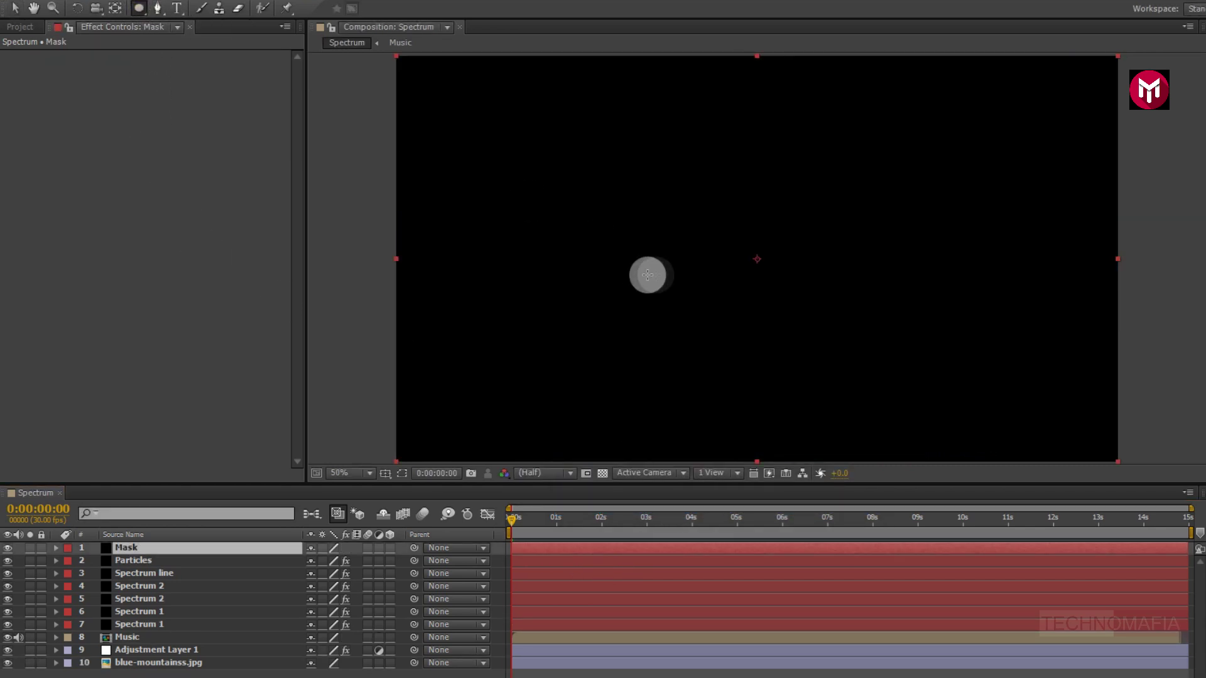
pyautogui.moveTo(757, 258); pyautogui.dragTo(1106, 54)
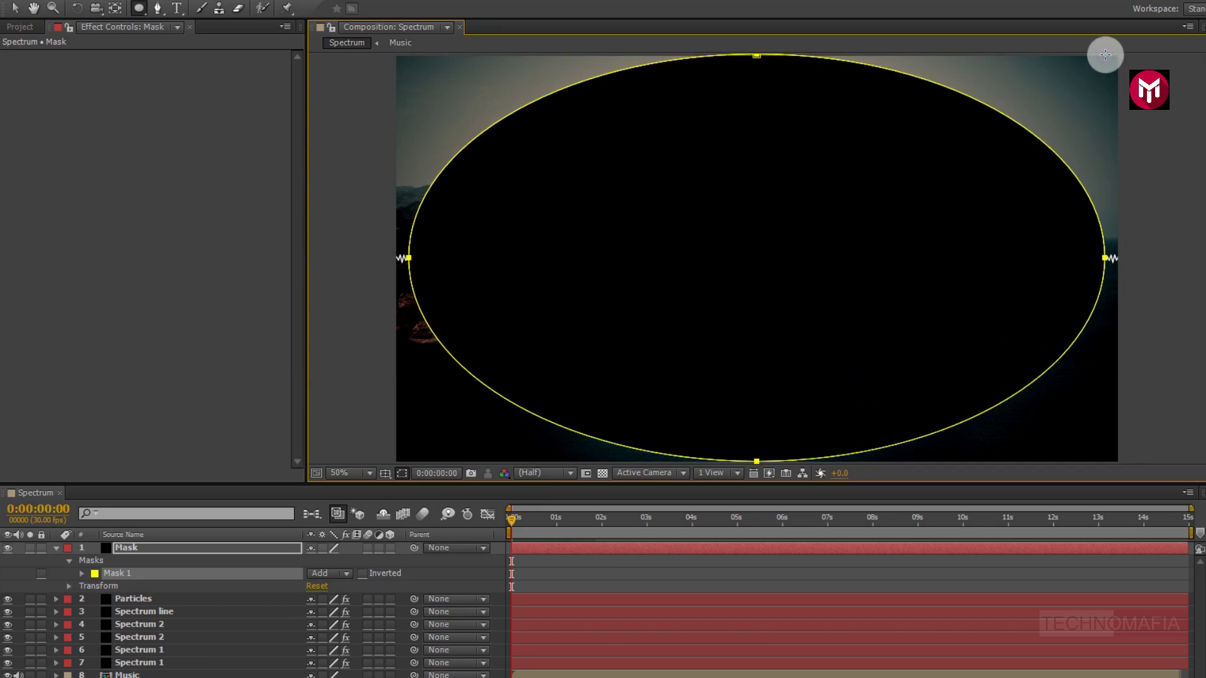
# Set the Mask solid's elliptical mask to Subtract and its Mask Feather to 250 pixels
pyautogui.click(316, 575)
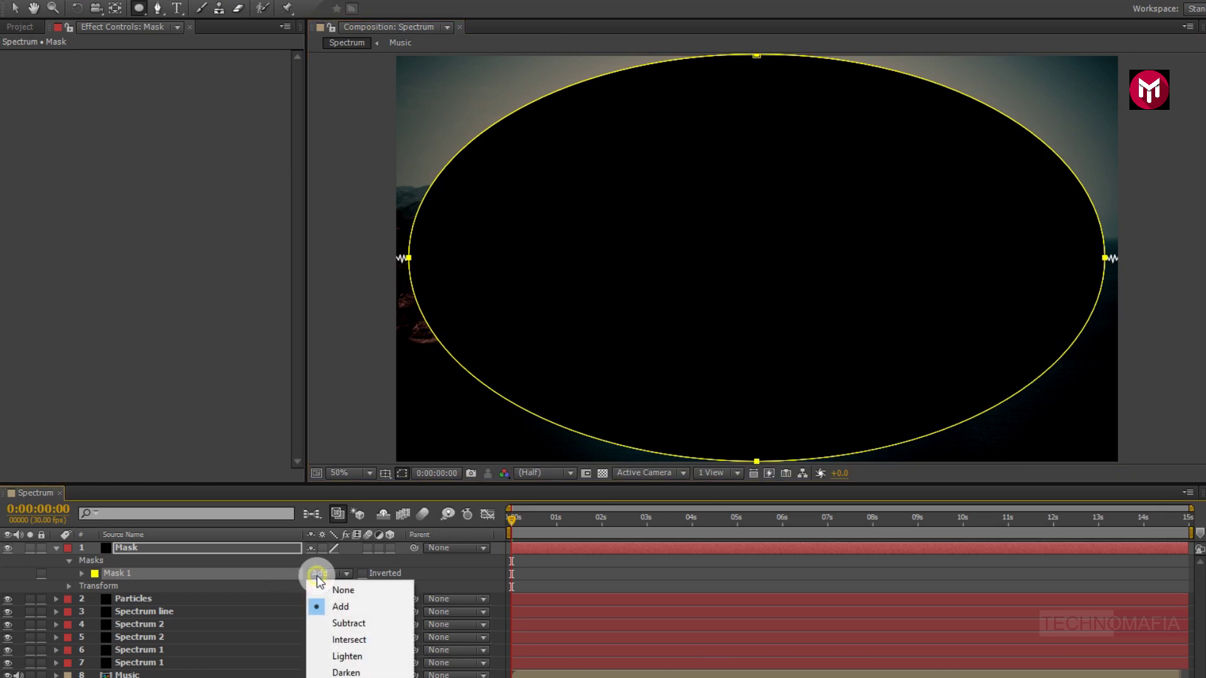
pyautogui.click(331, 622)
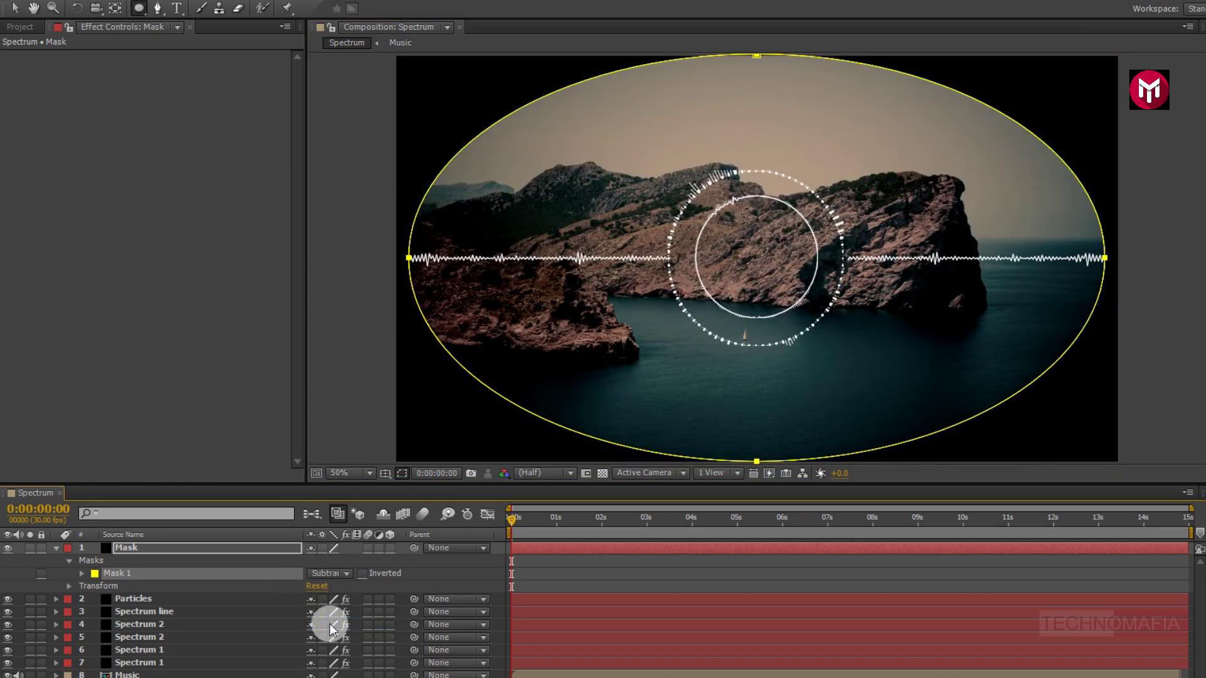
pyautogui.click(82, 574)
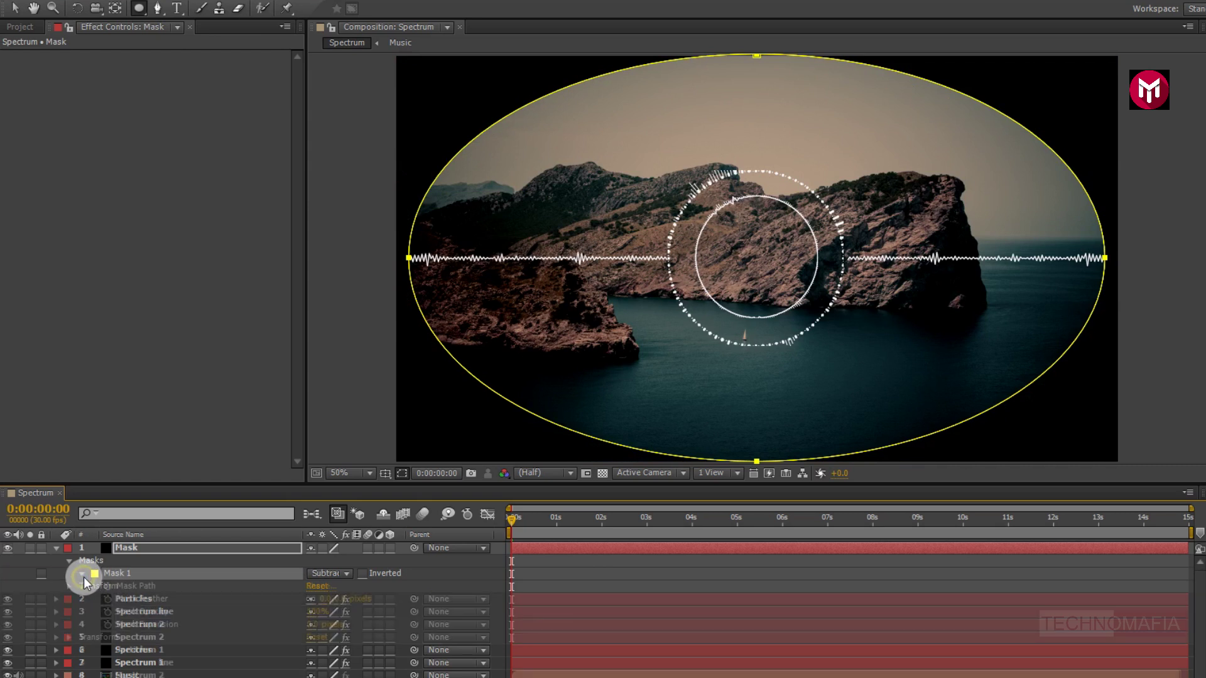
pyautogui.moveTo(321, 599); pyautogui.dragTo(497, 599)
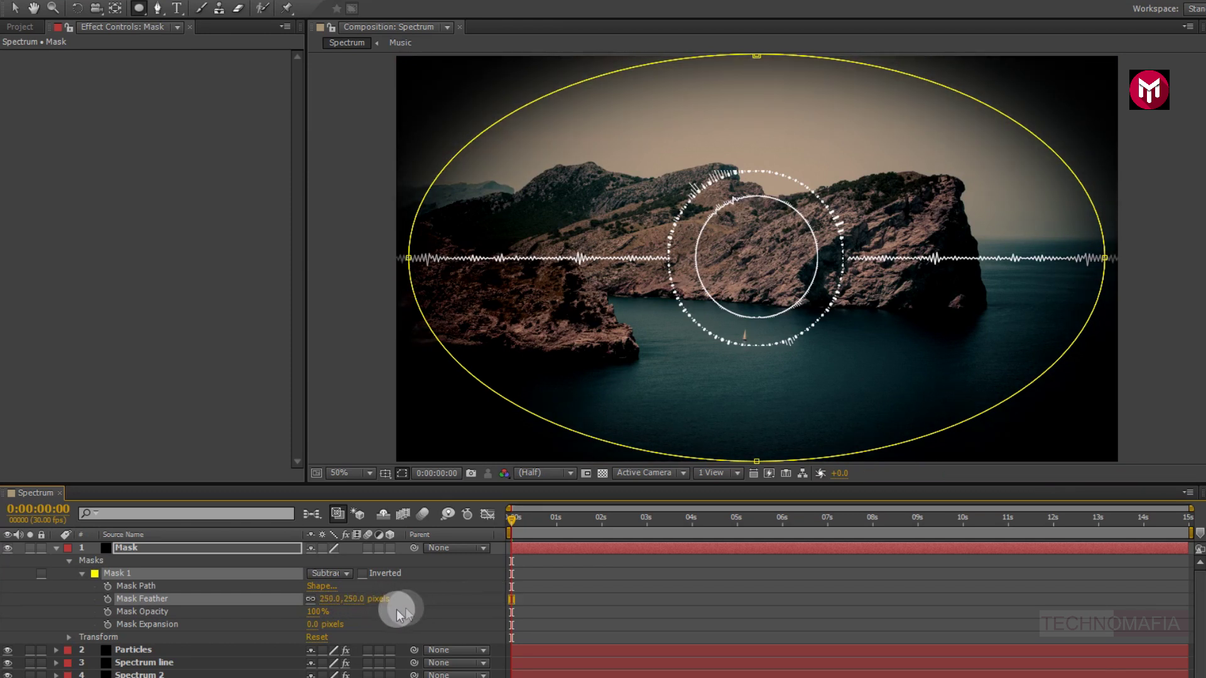
# Lower the elliptical mask's opacity to 83% and move the Mask layer between Music and Adjustment Layer 1
pyautogui.click(309, 613)
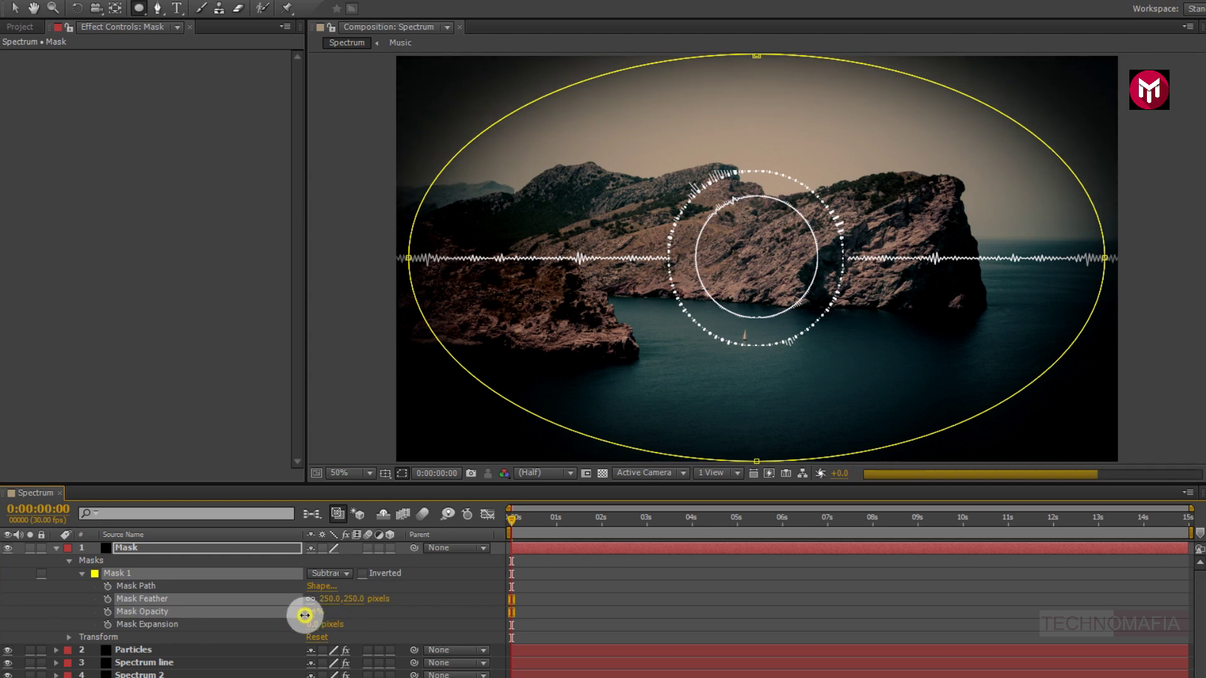
pyautogui.click(306, 615)
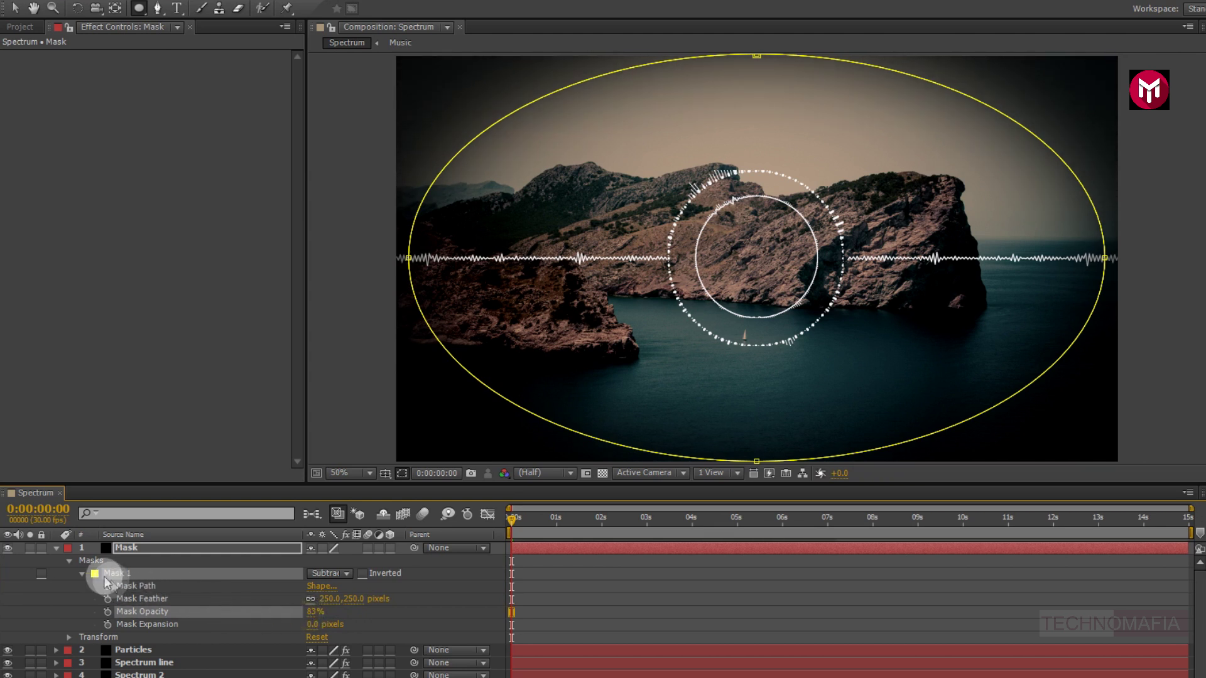
pyautogui.click(57, 549)
pyautogui.click(137, 547)
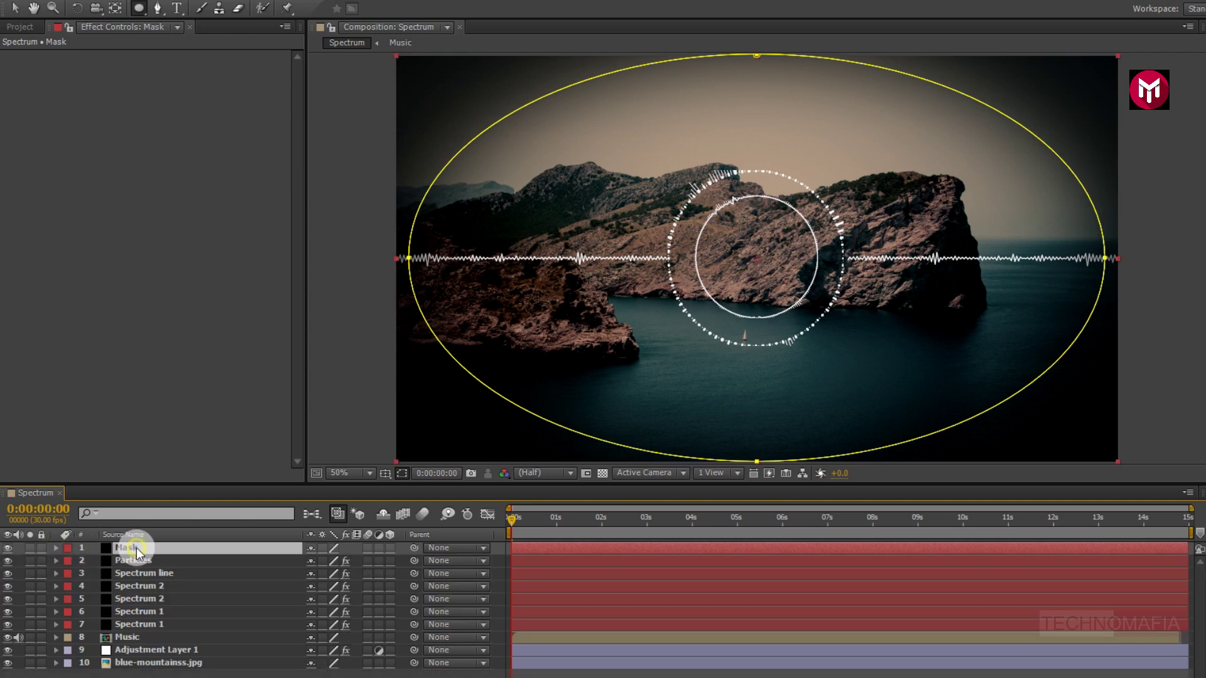
pyautogui.moveTo(138, 559); pyautogui.dragTo(143, 644)
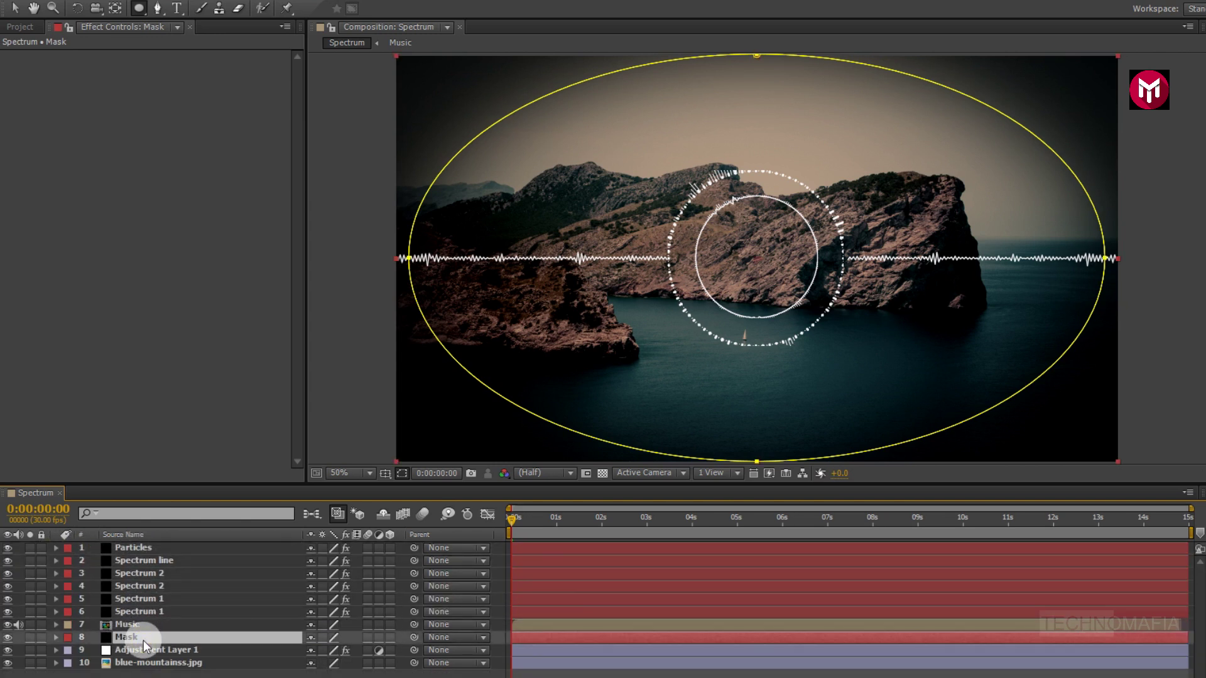
# Create a black 1920 x 1080 px solid named Particle Mask and draw a centred circular mask on it around the outer spectrum ring
pyautogui.rightClick(150, 673)
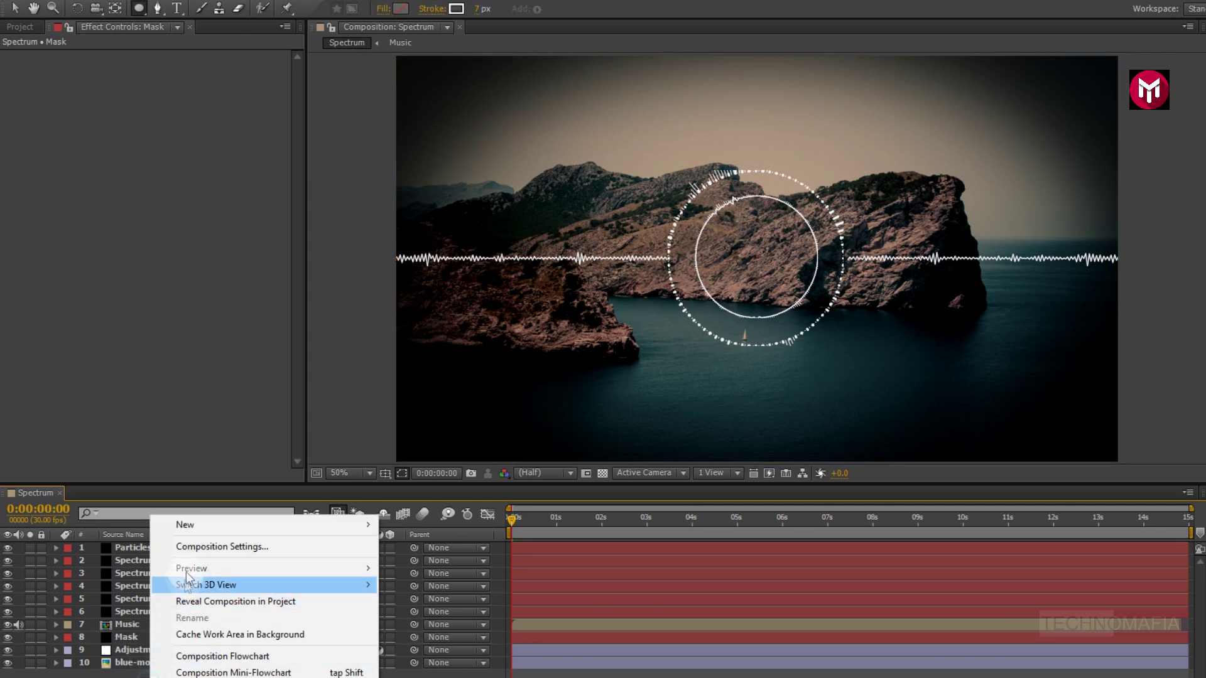
pyautogui.moveTo(194, 524)
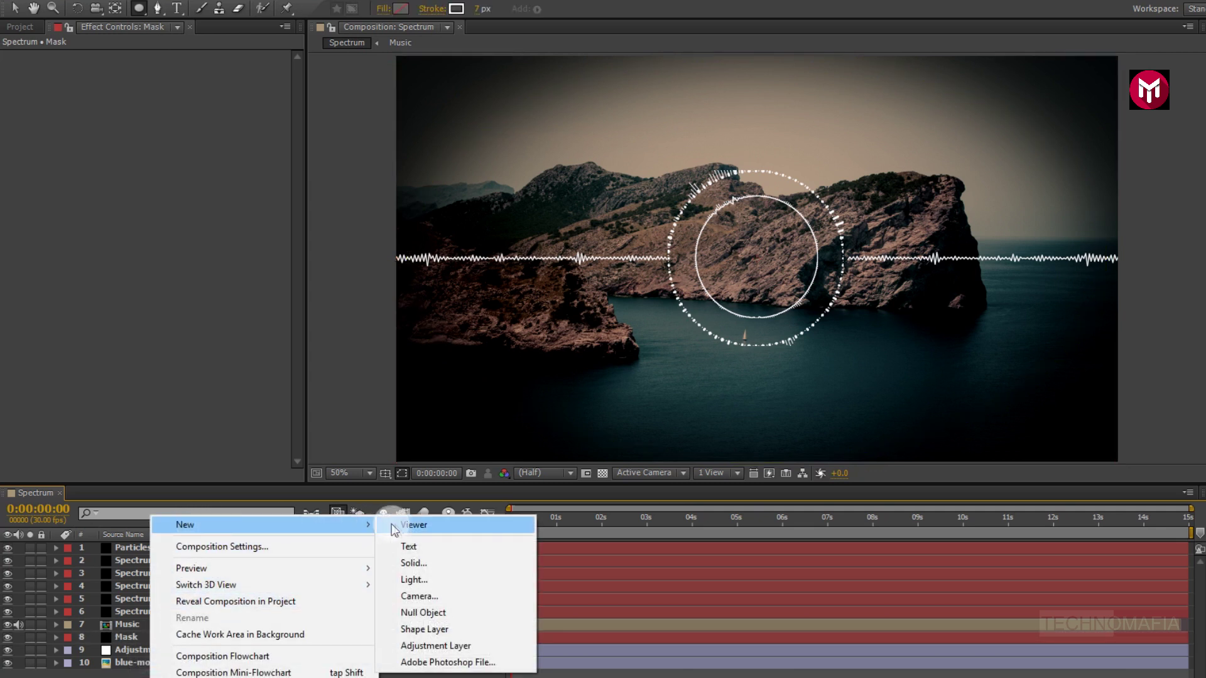
pyautogui.click(414, 563)
pyautogui.write('Mask')
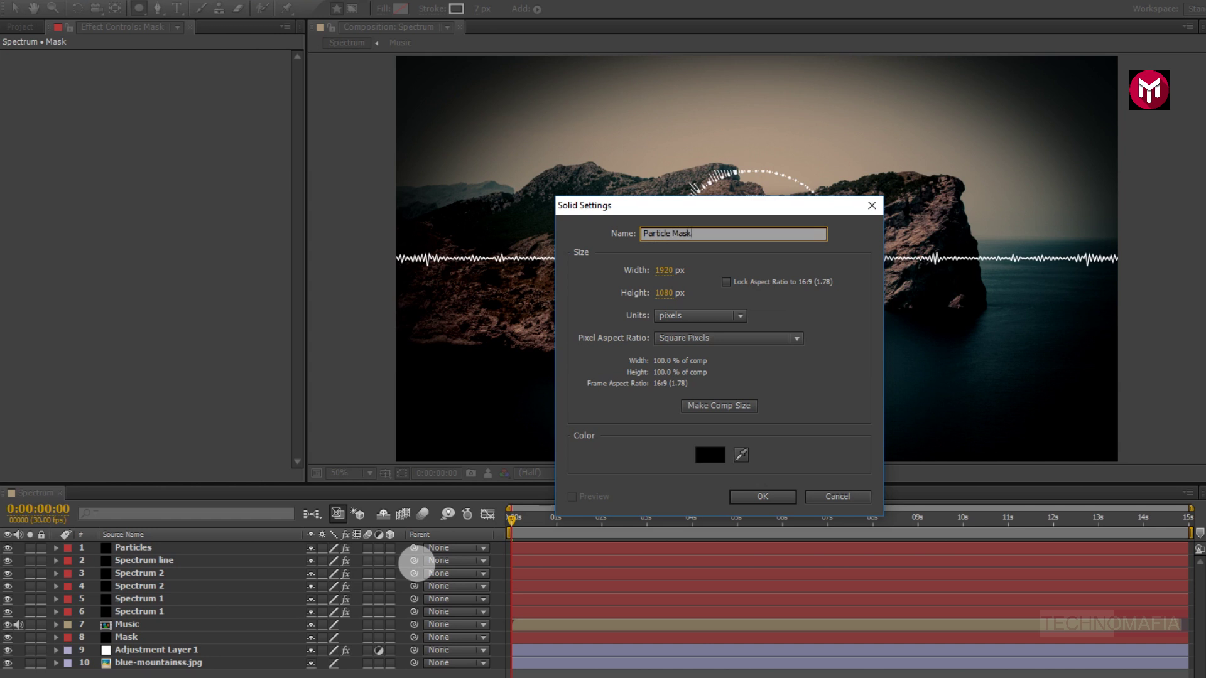
pyautogui.click(738, 496)
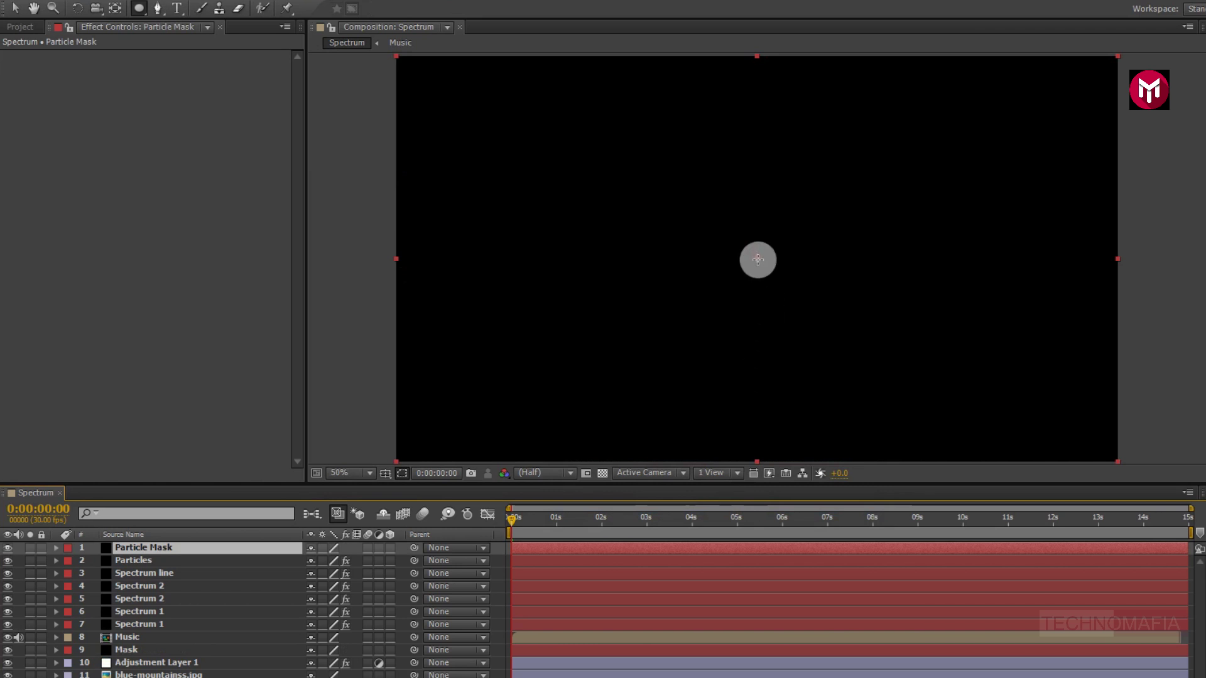
pyautogui.moveTo(755, 257)
pyautogui.mouseDown()
pyautogui.moveTo(810, 233)
pyautogui.moveTo(845, 189)
pyautogui.mouseUp()
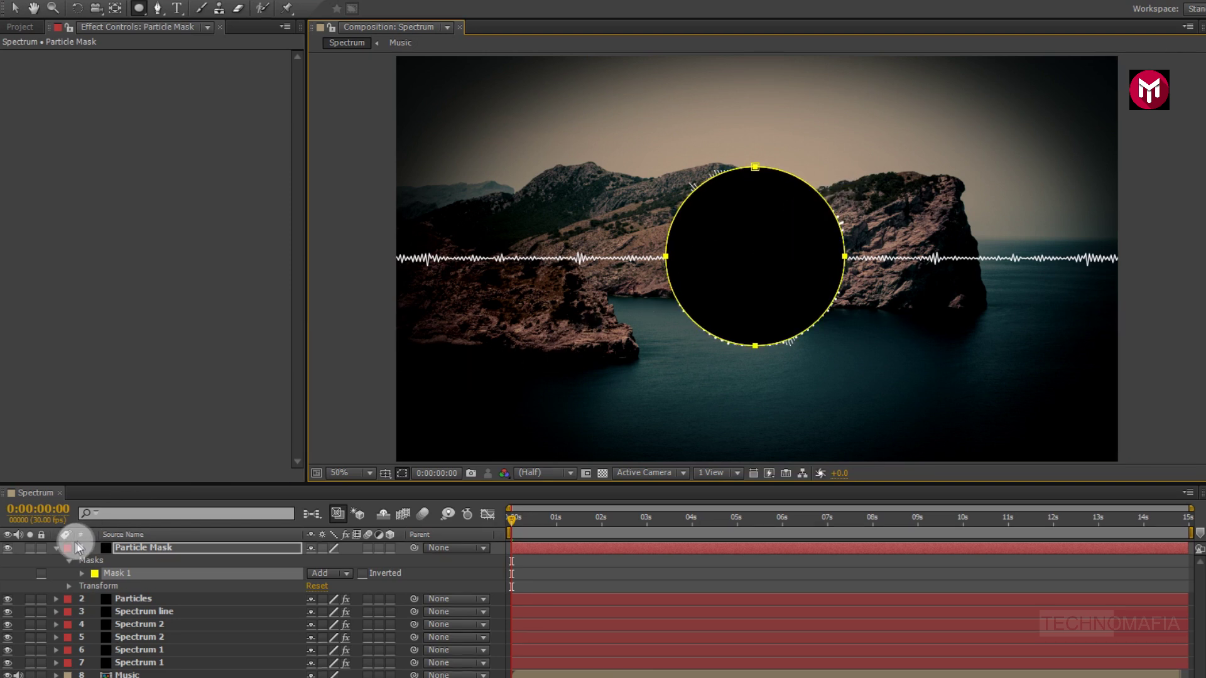
pyautogui.click(59, 548)
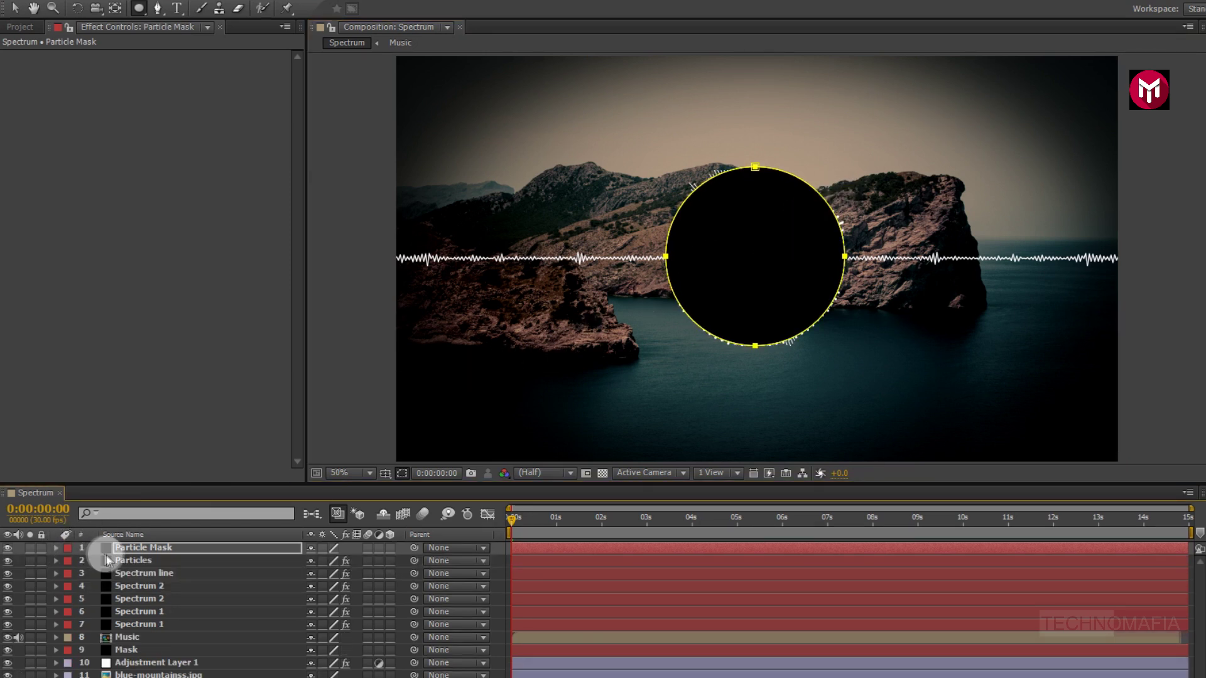
# Set the Particles layer's track matte to Alpha Inverted Matte "Particle Mask"
pyautogui.click(136, 561)
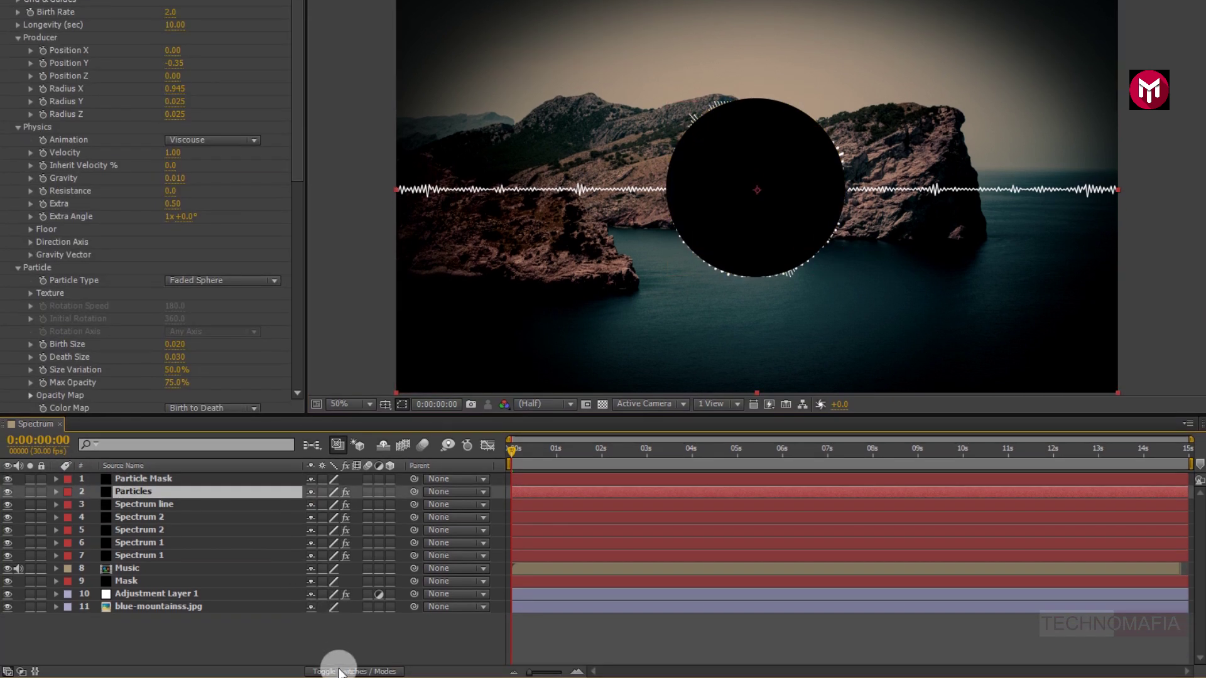
pyautogui.click(340, 672)
pyautogui.click(388, 493)
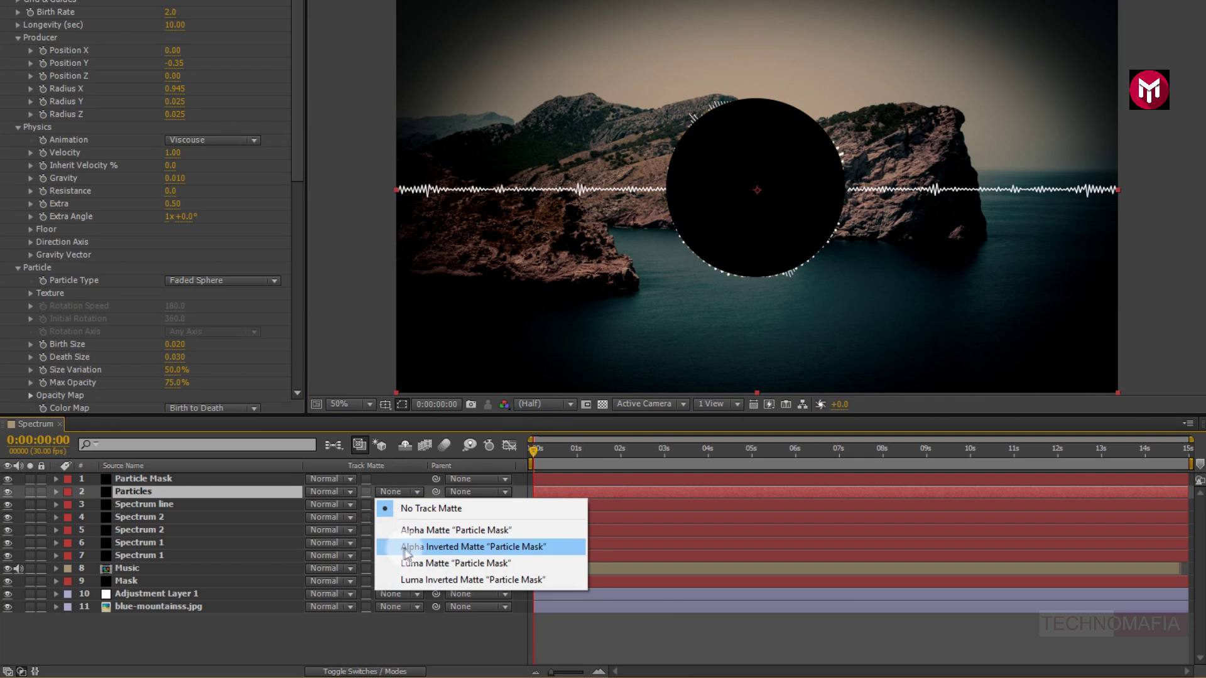
pyautogui.click(412, 547)
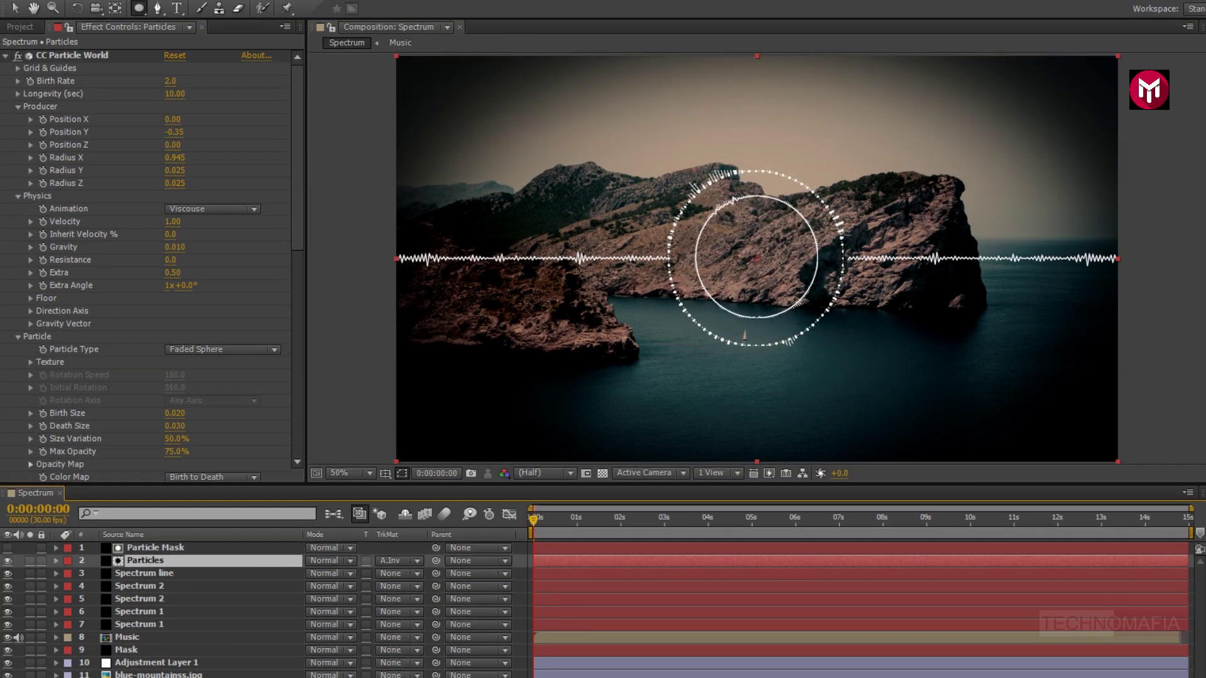
# Deselect all layers and play a preview of the Spectrum composition
pyautogui.press('F2')
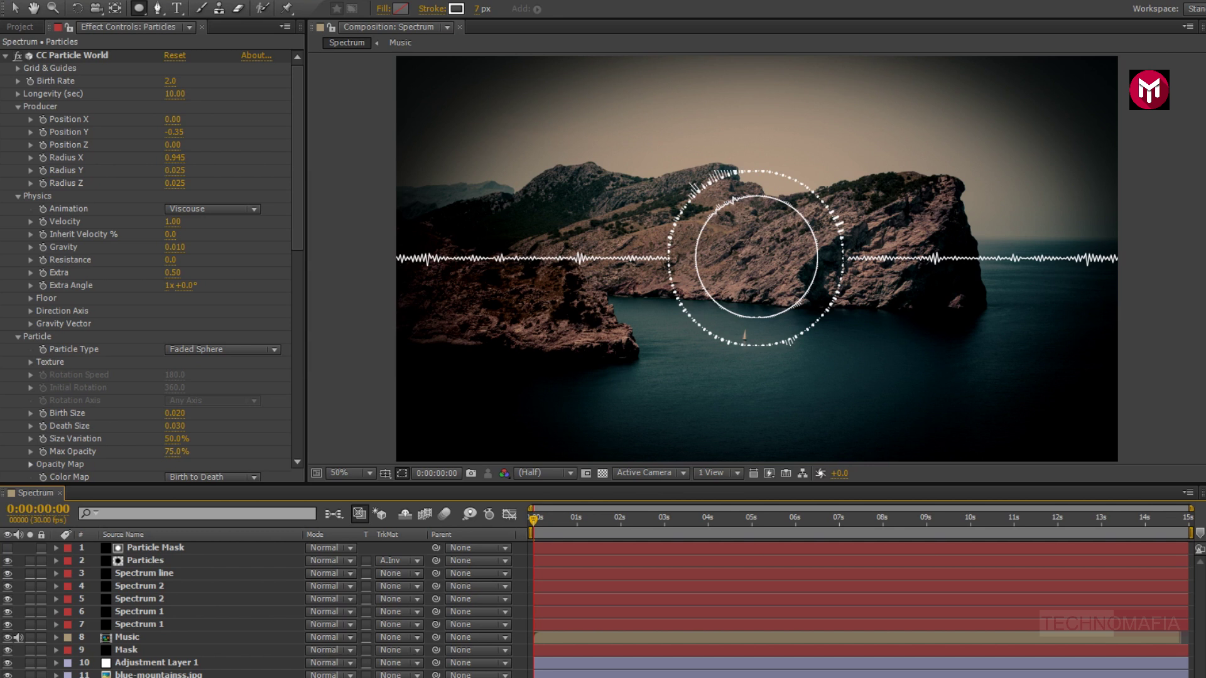
pyautogui.press('space')
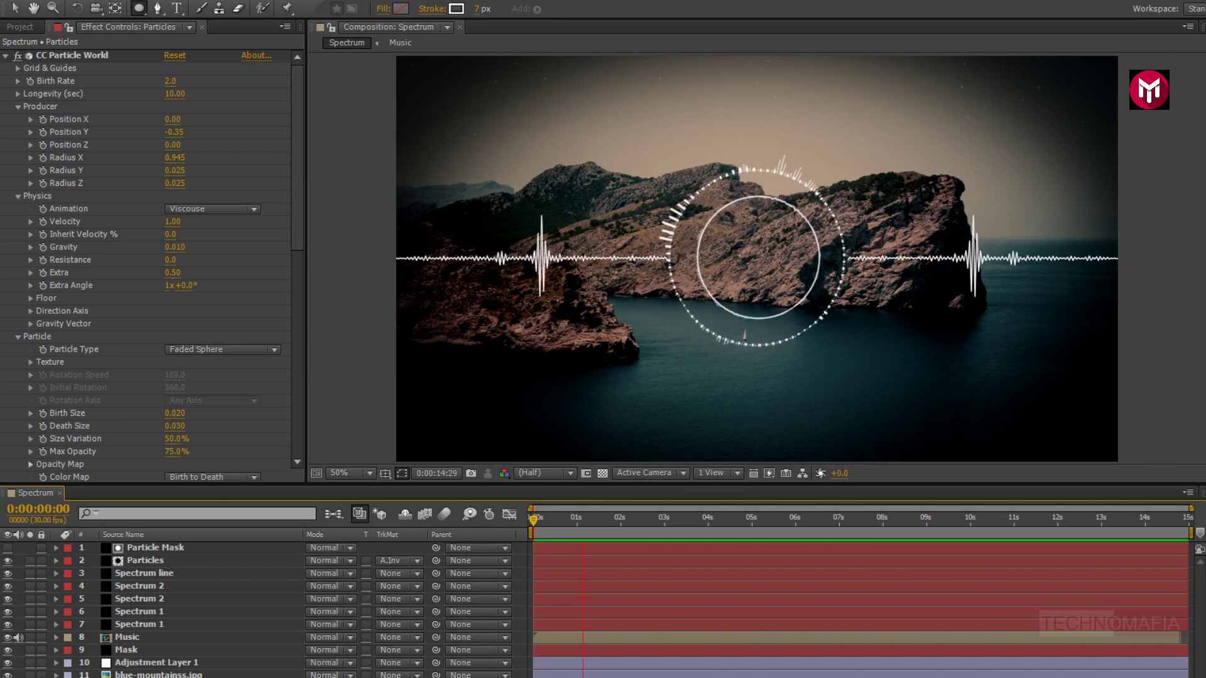